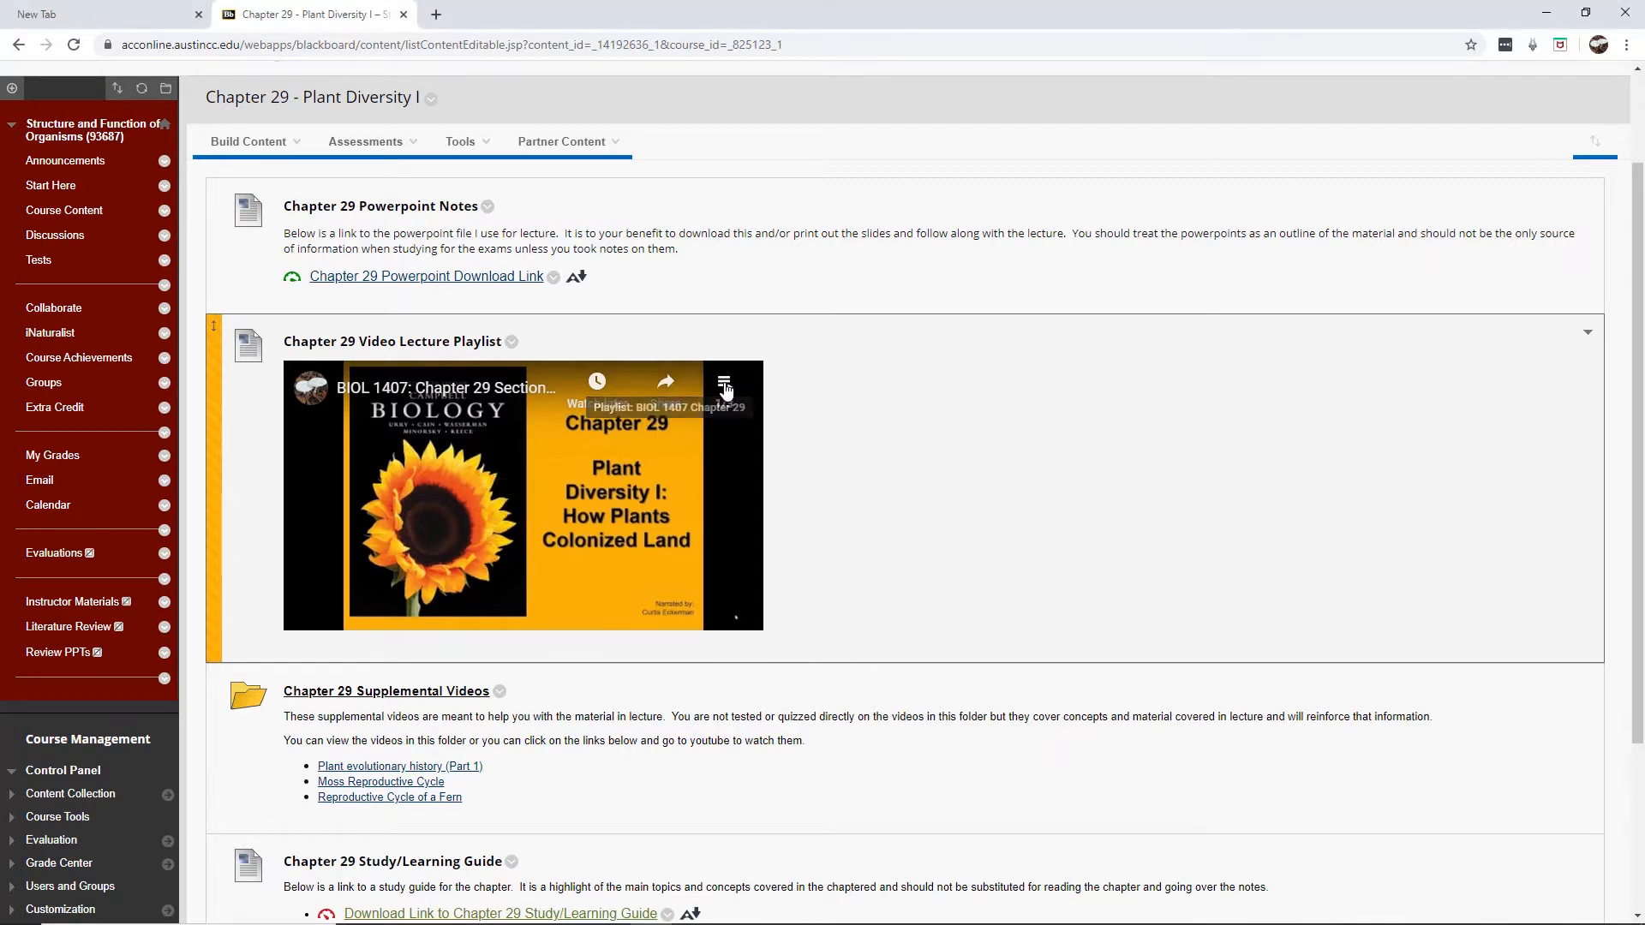
Step: View the list of videos in the embedded Chapter 29 lecture playlist, and close the list again
click(725, 387)
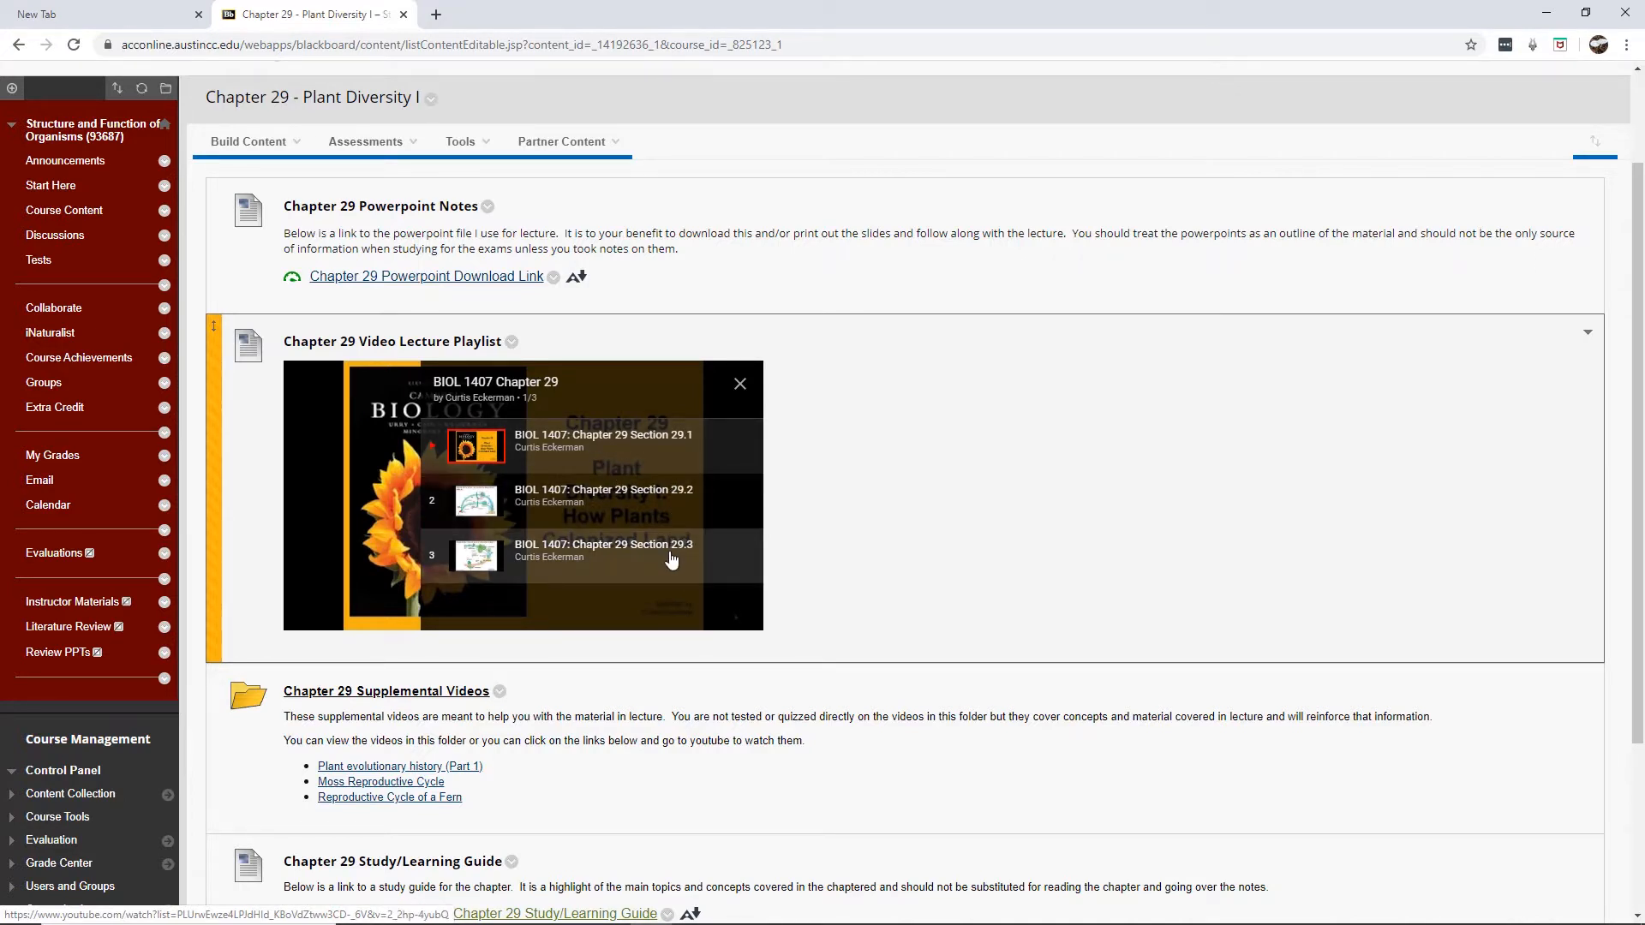
click(740, 384)
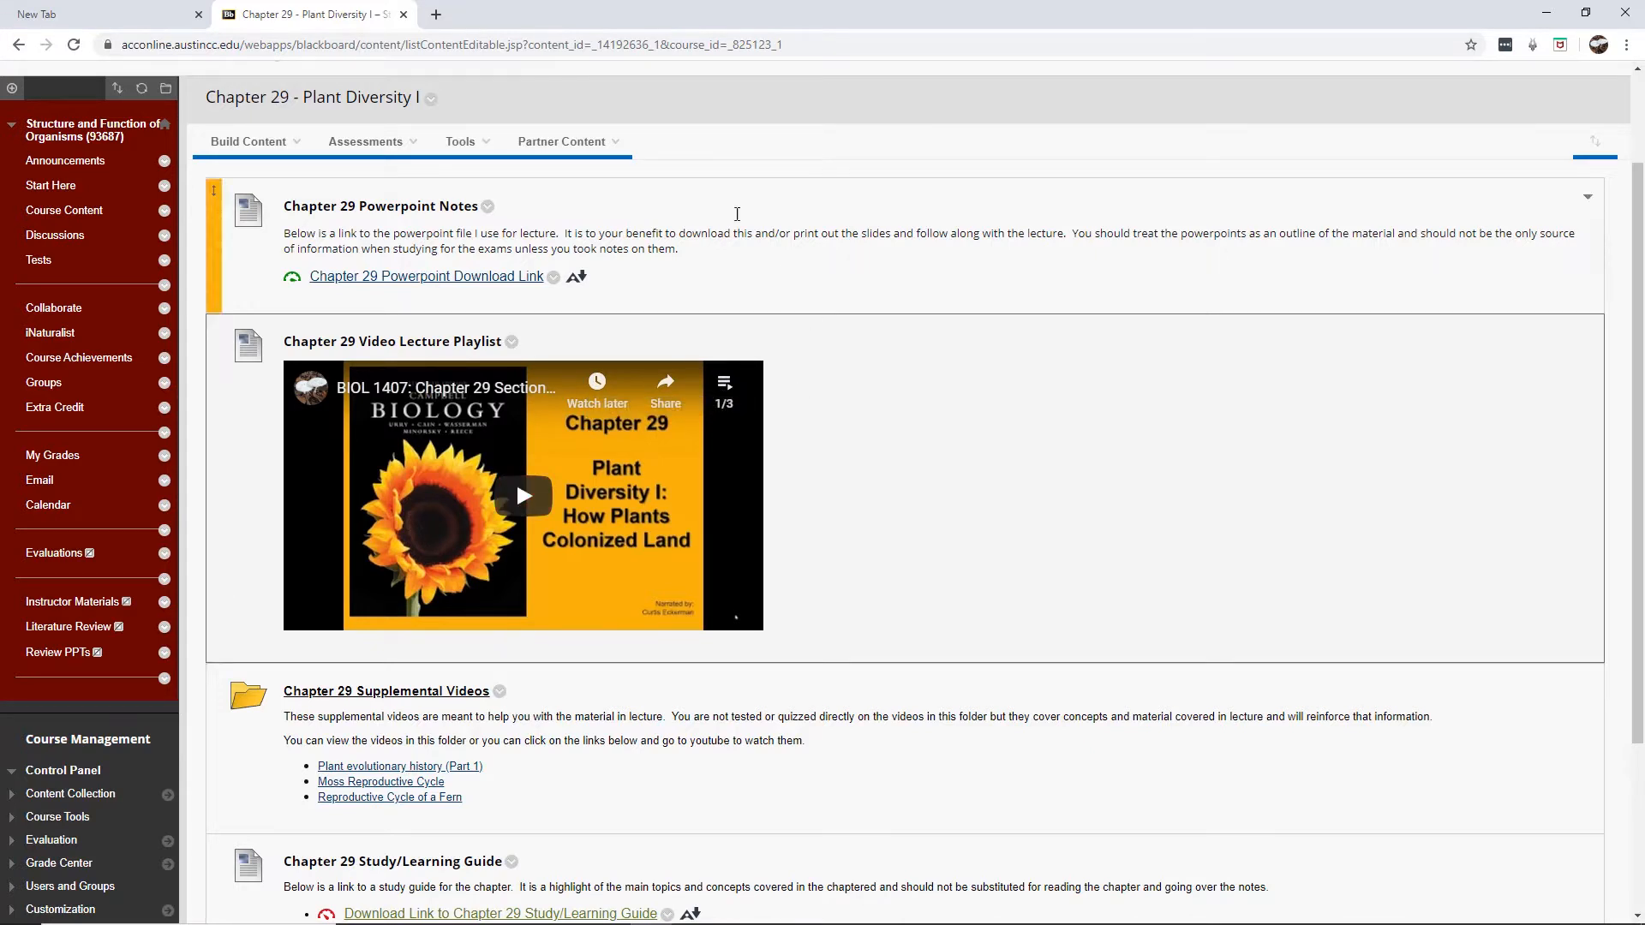
Step: Switch to the blank browser tab and open YouTube there from the Google apps
click(131, 19)
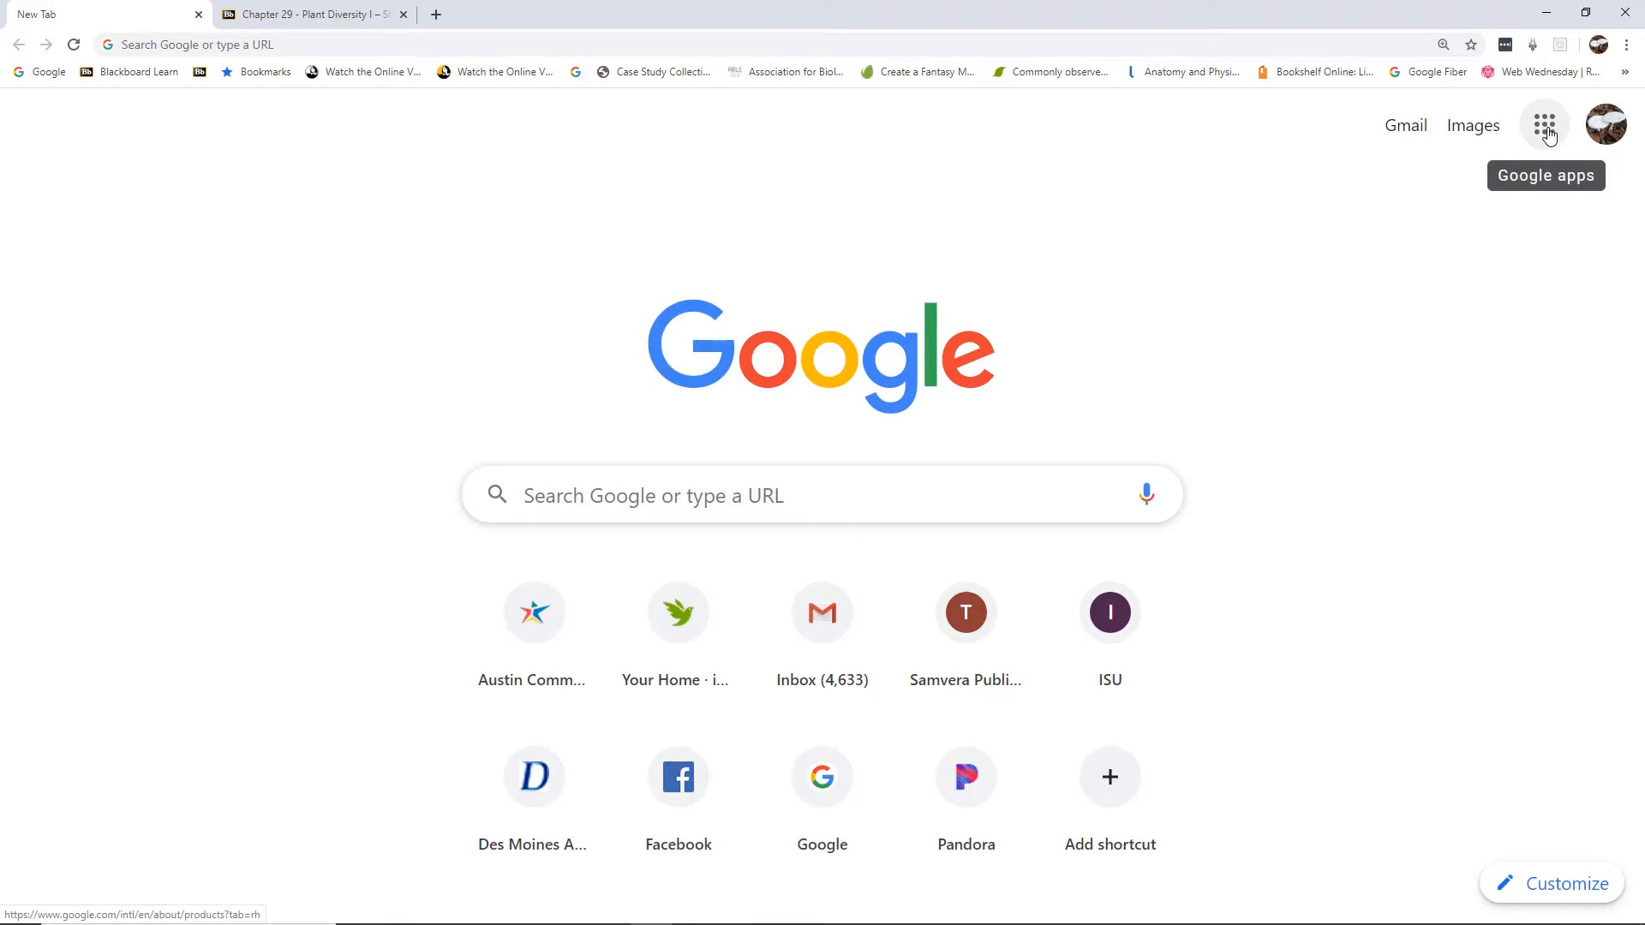
click(1547, 131)
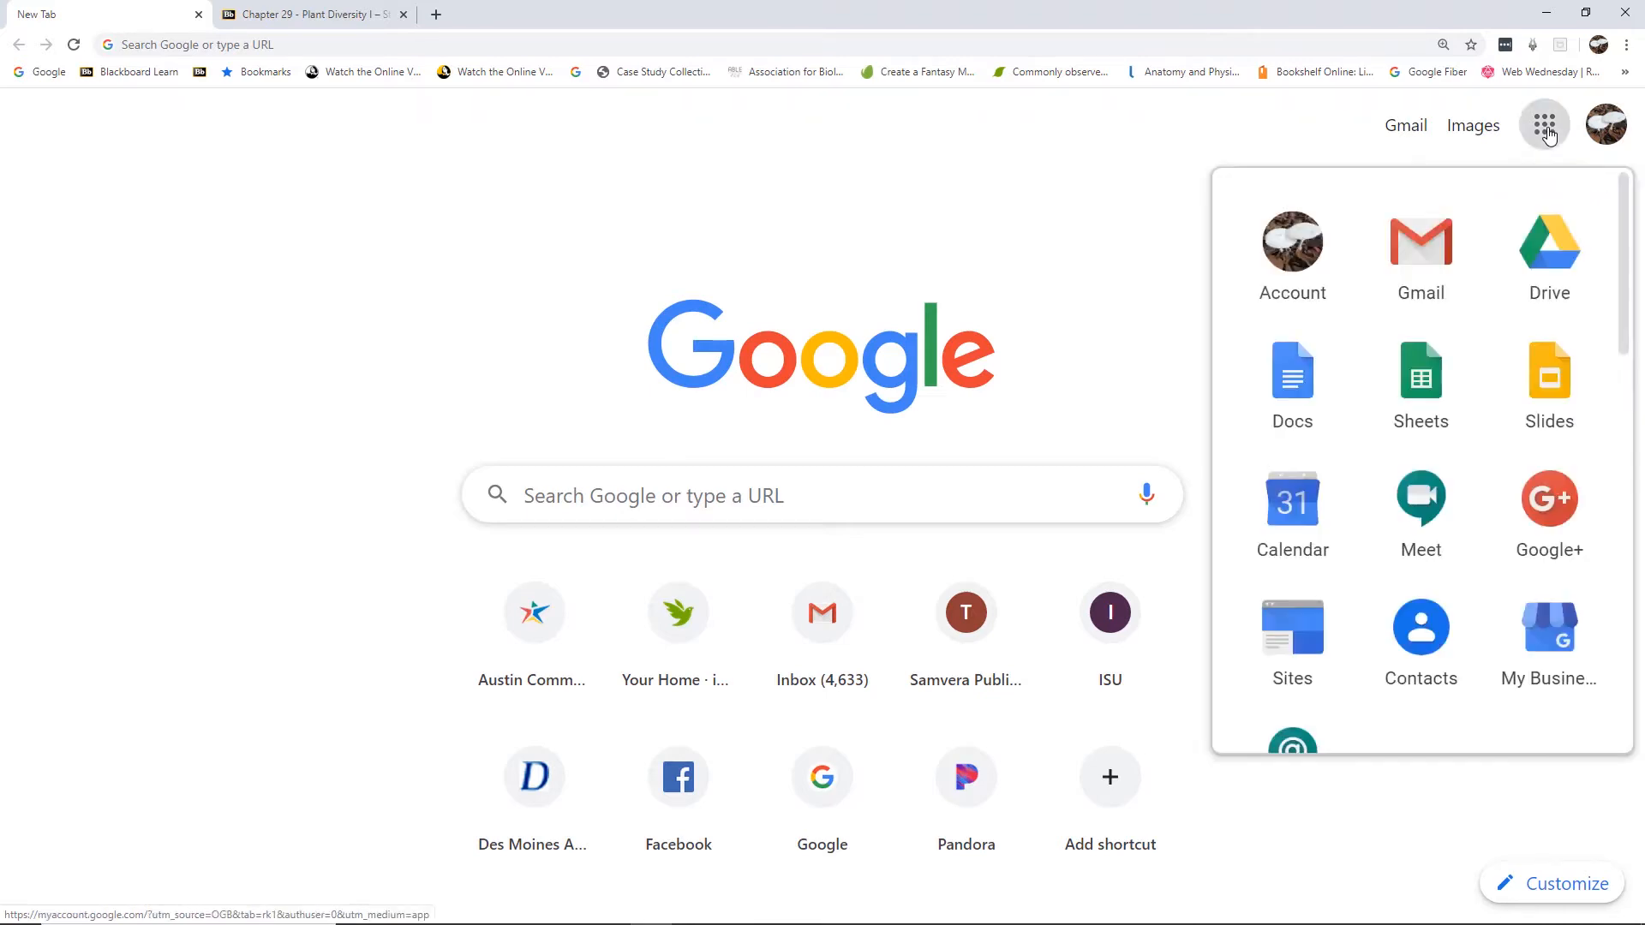
drag(1625, 212, 1628, 368)
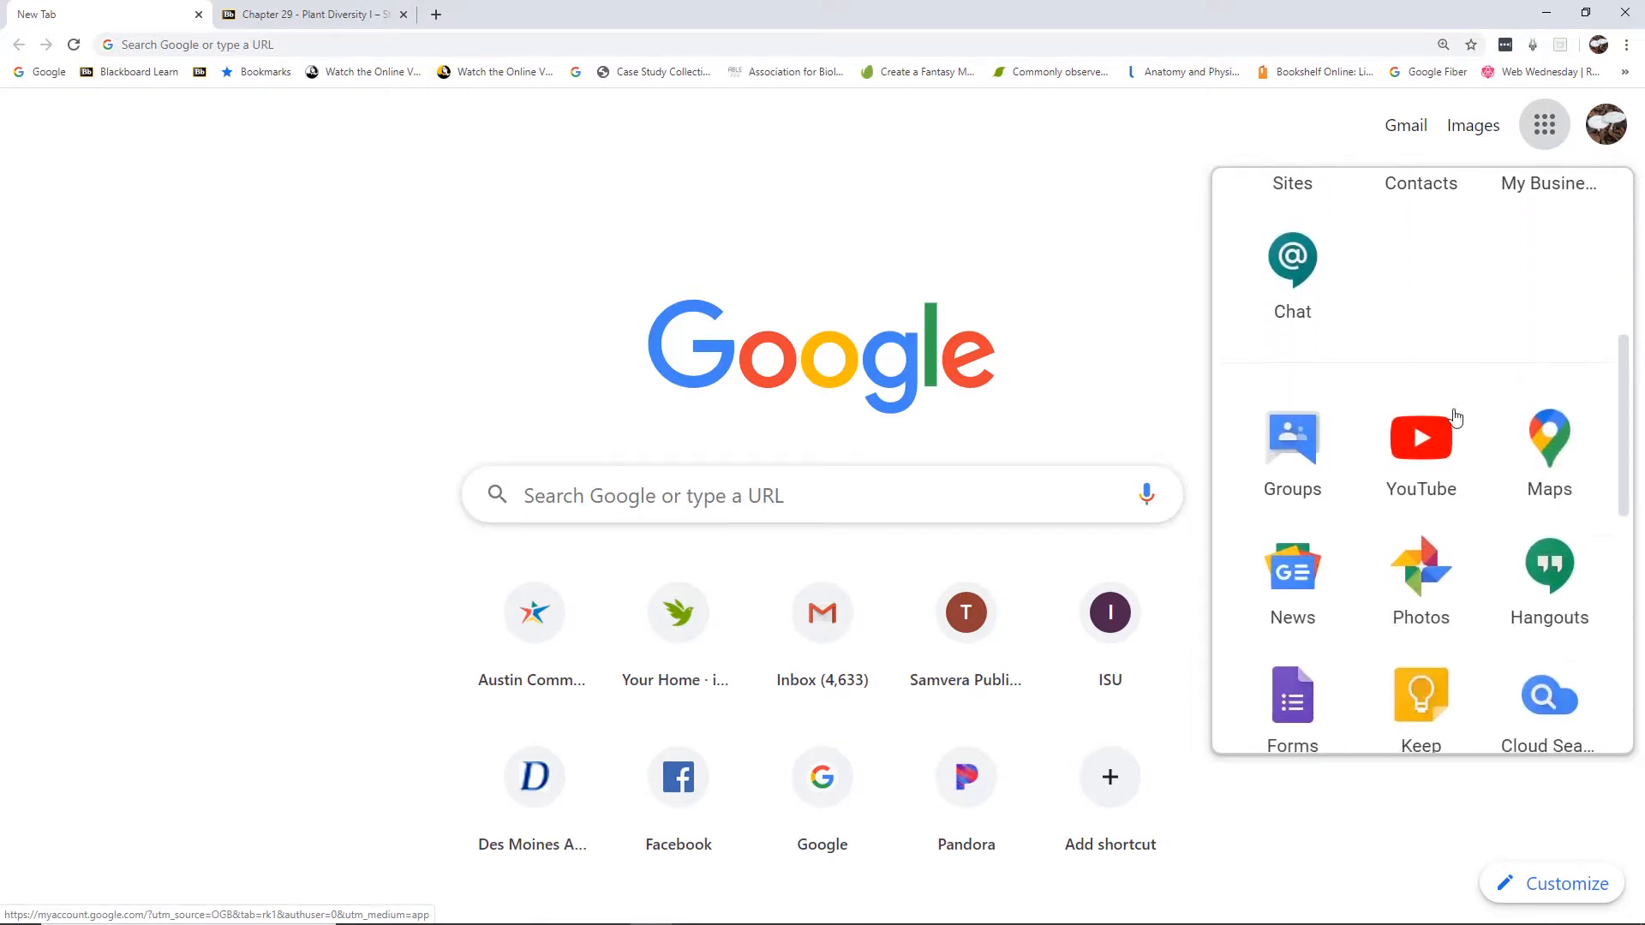
click(1428, 439)
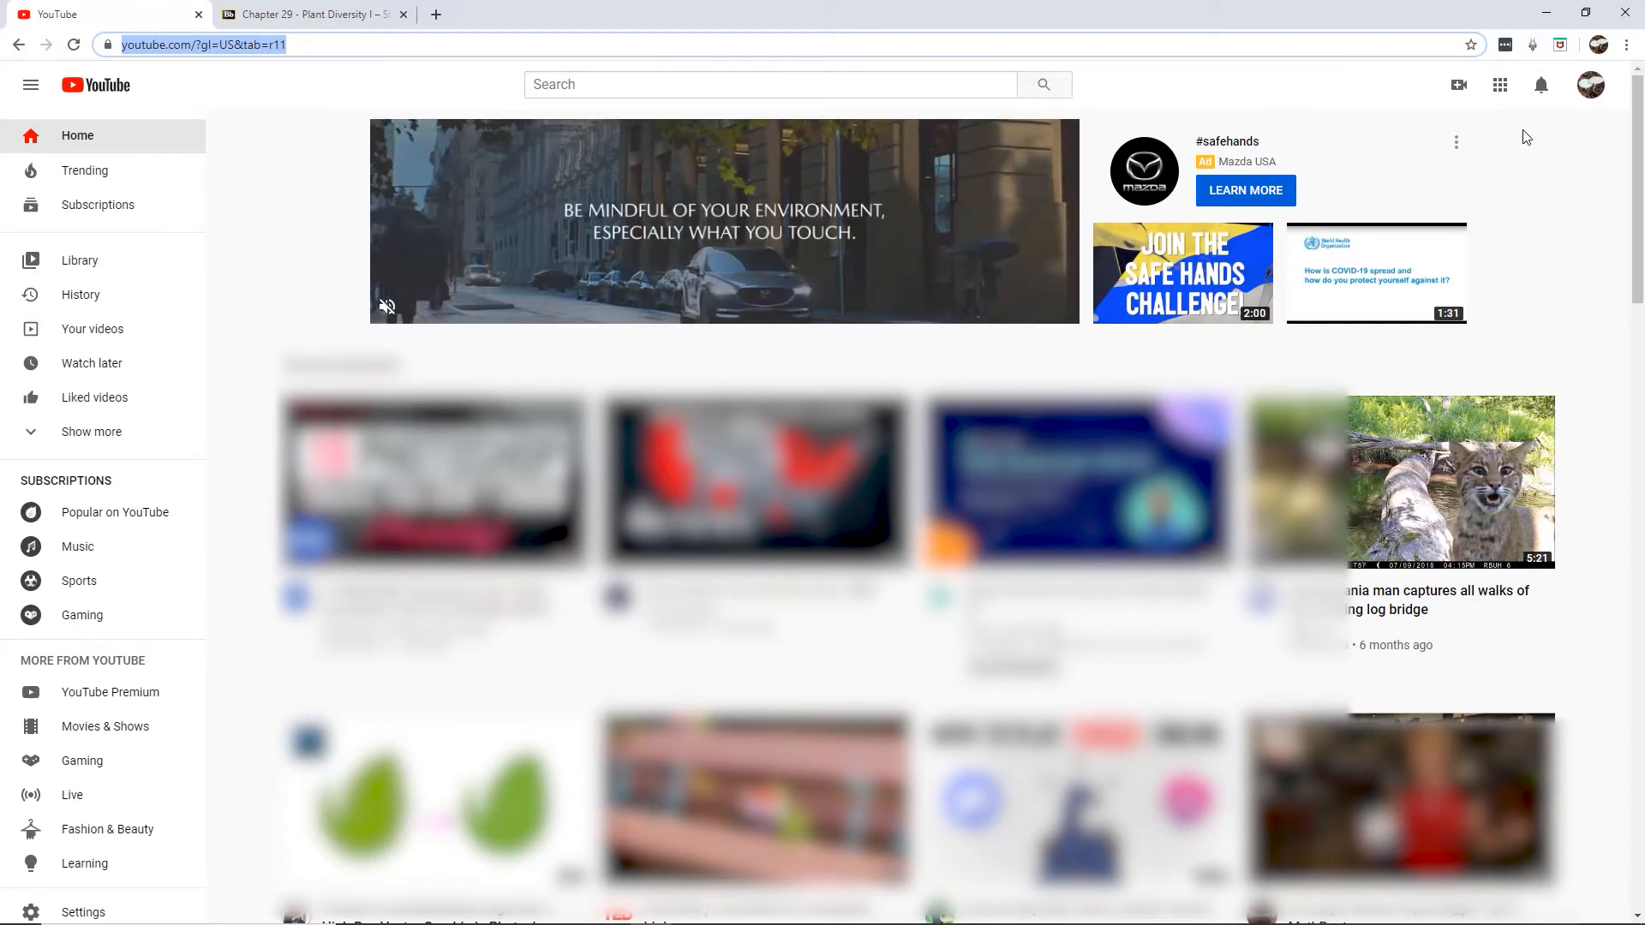
Step: Go to the account settings, open the channel management page and select the instructor's personal channel
click(1585, 91)
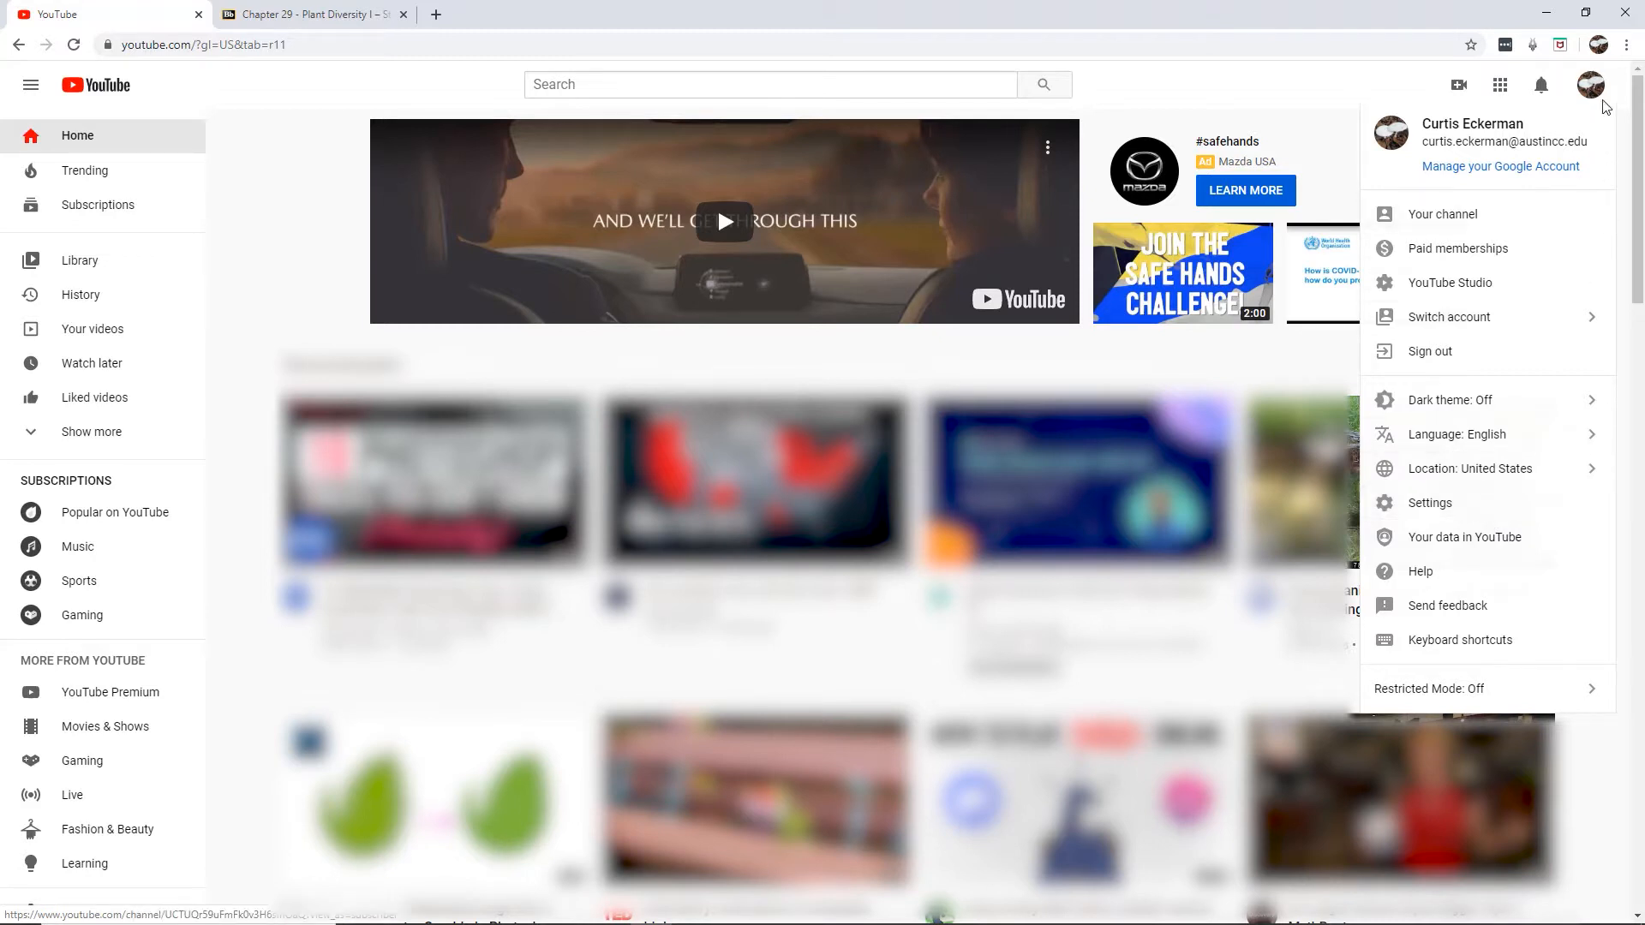
click(1448, 506)
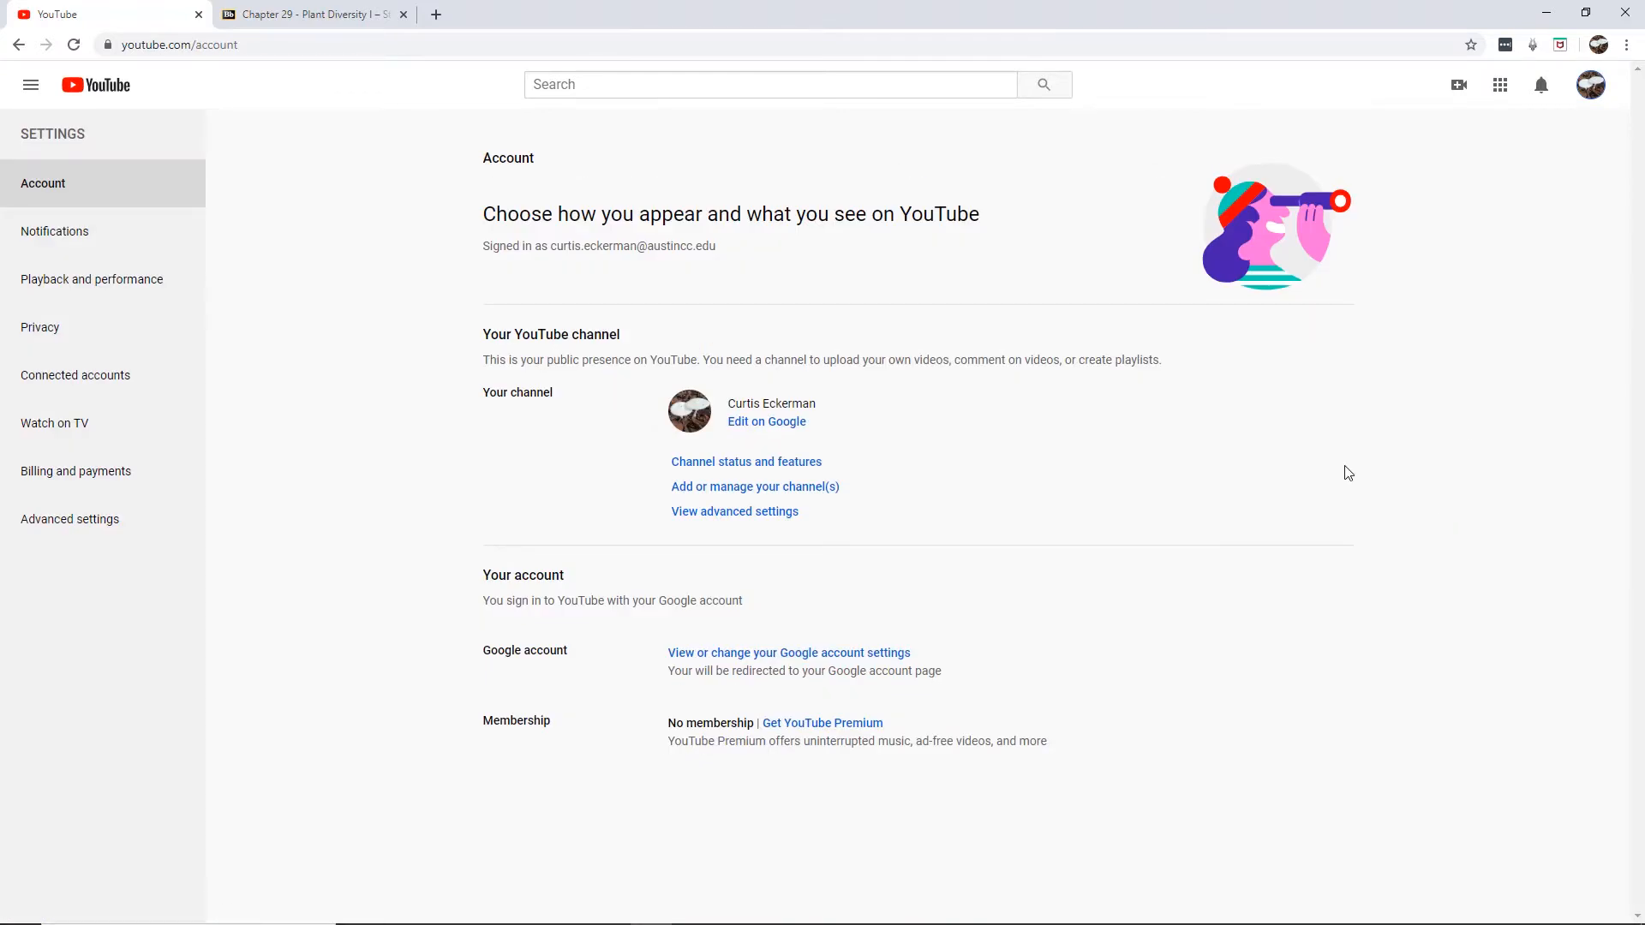
click(729, 495)
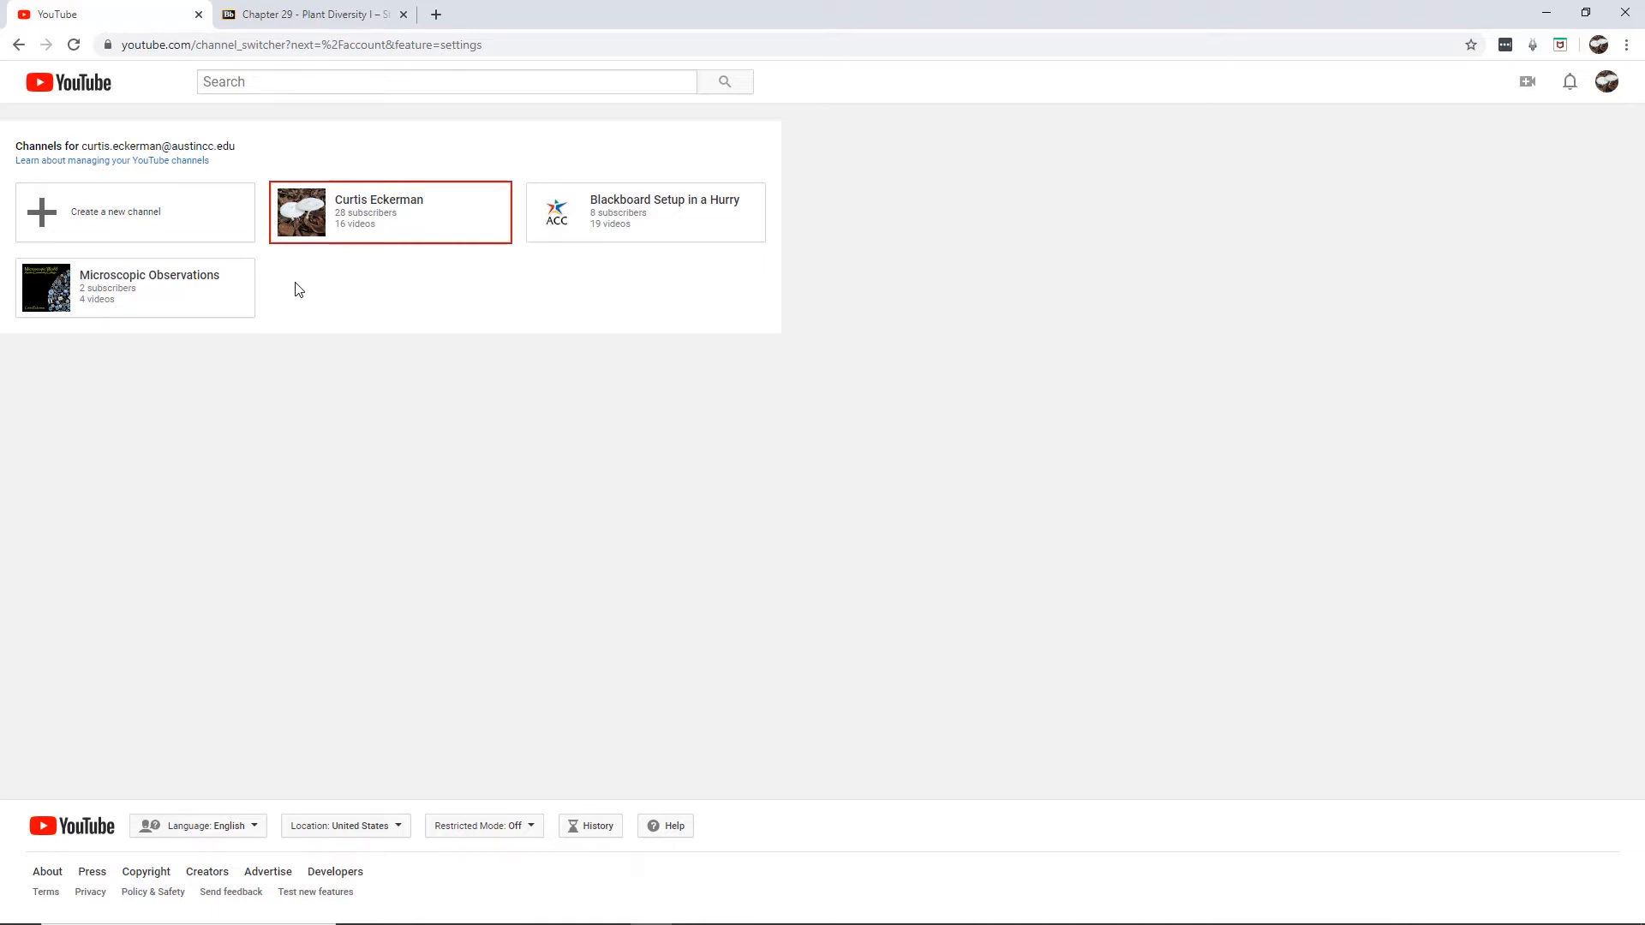
click(380, 221)
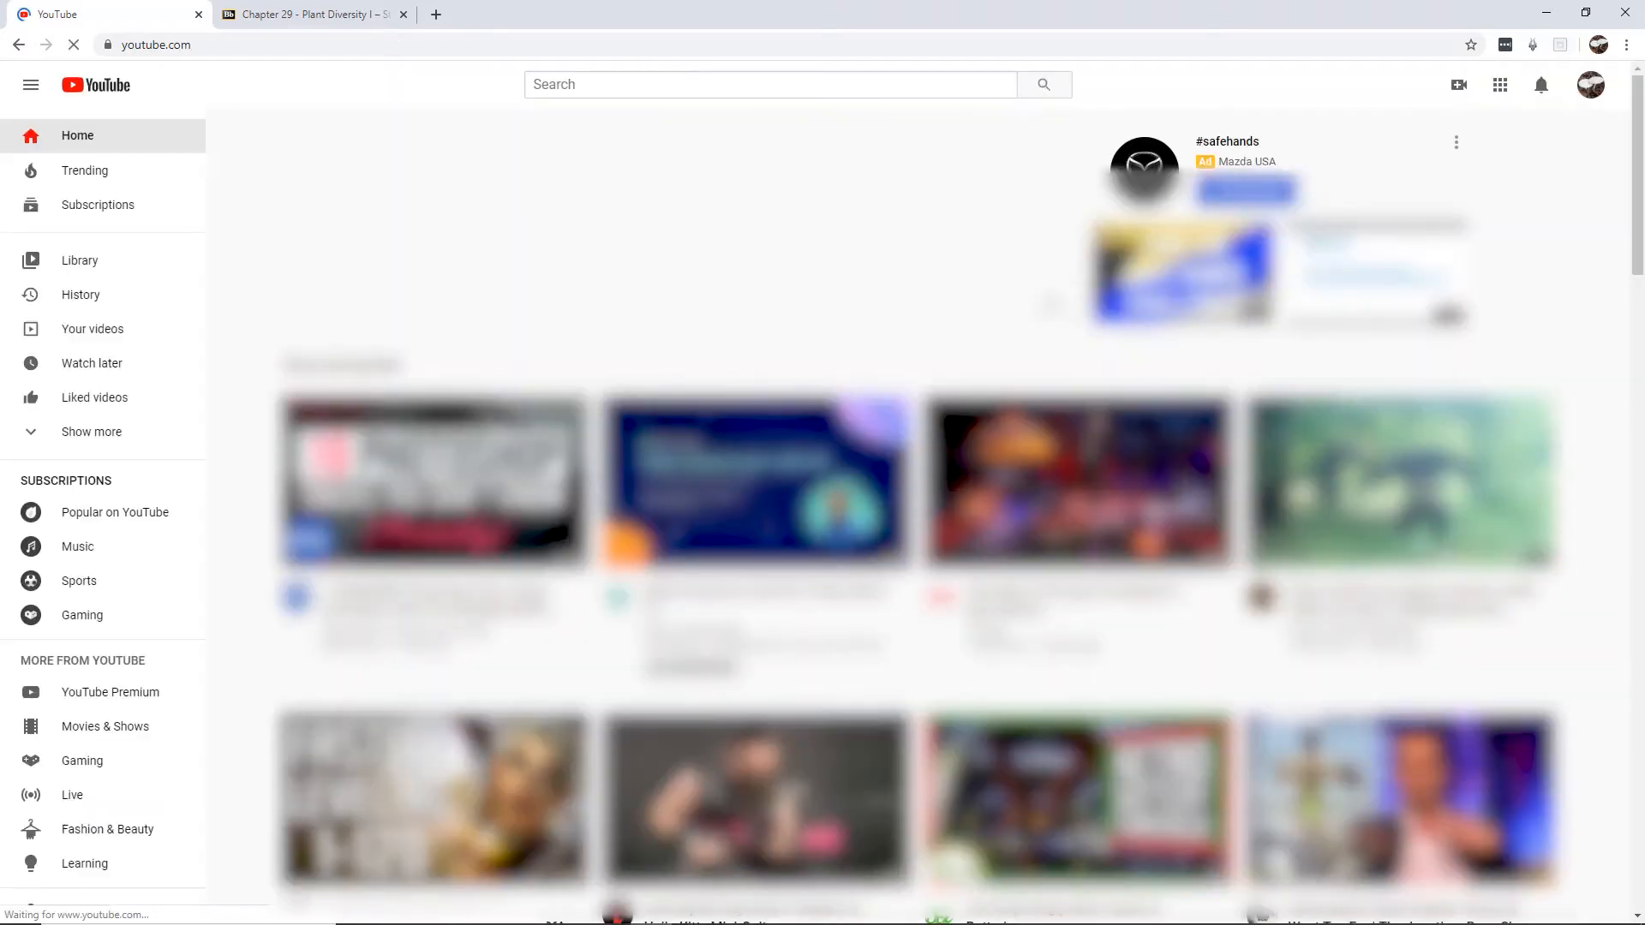
Step: Examine the channel's own uploaded videos and the options available for the account
click(96, 343)
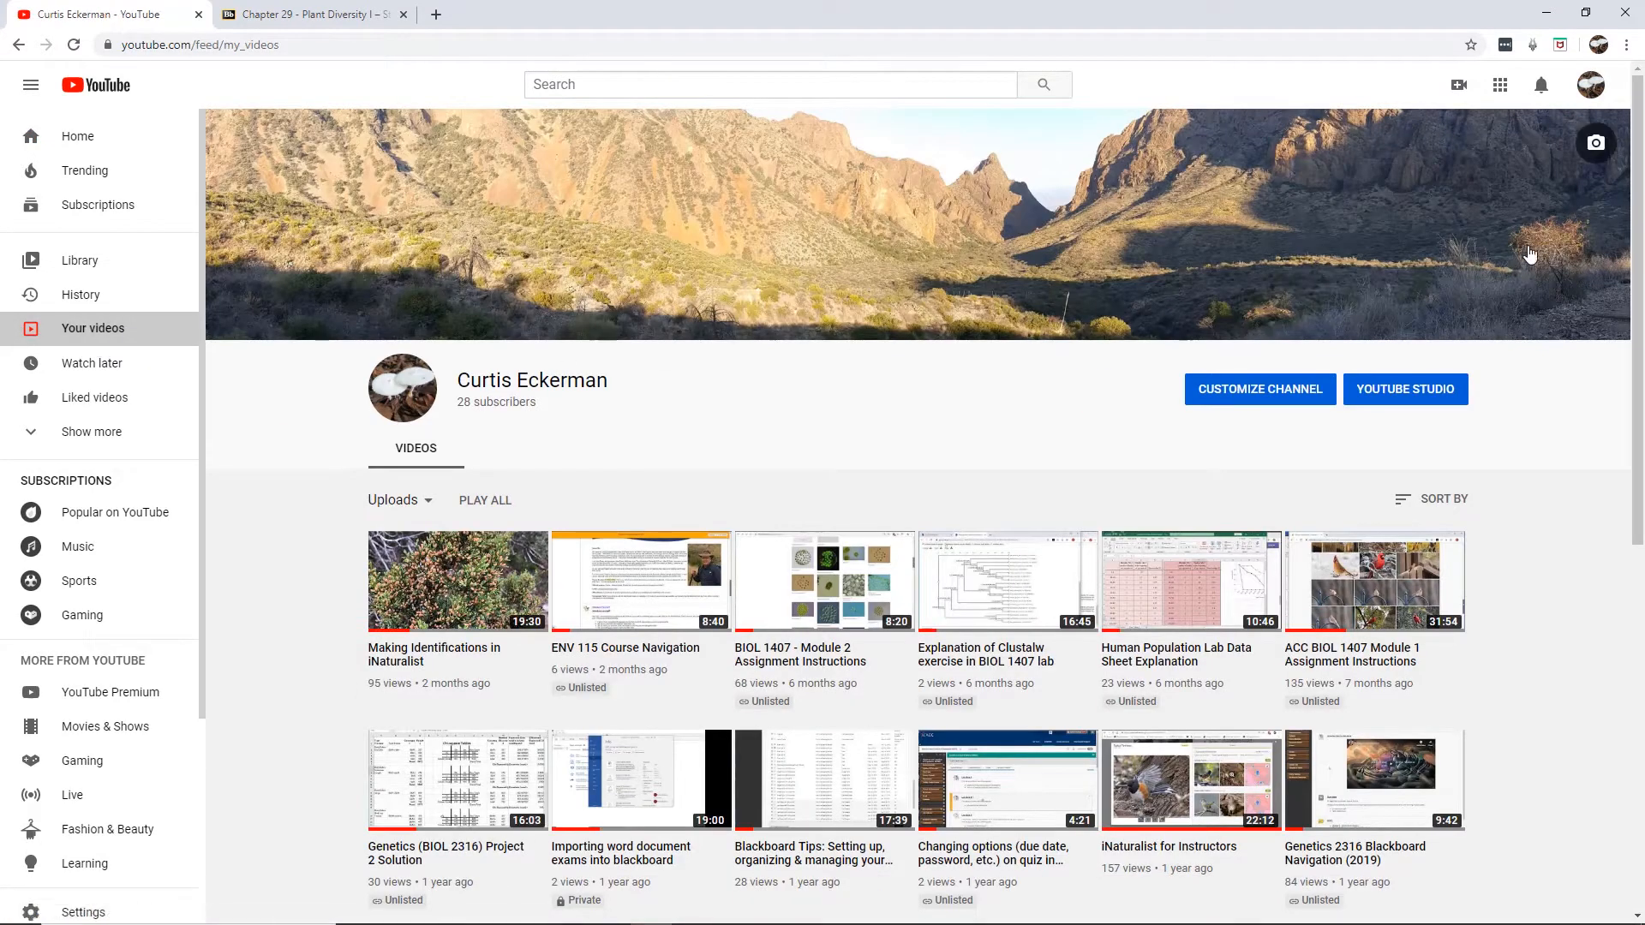
drag(1630, 219, 1644, 332)
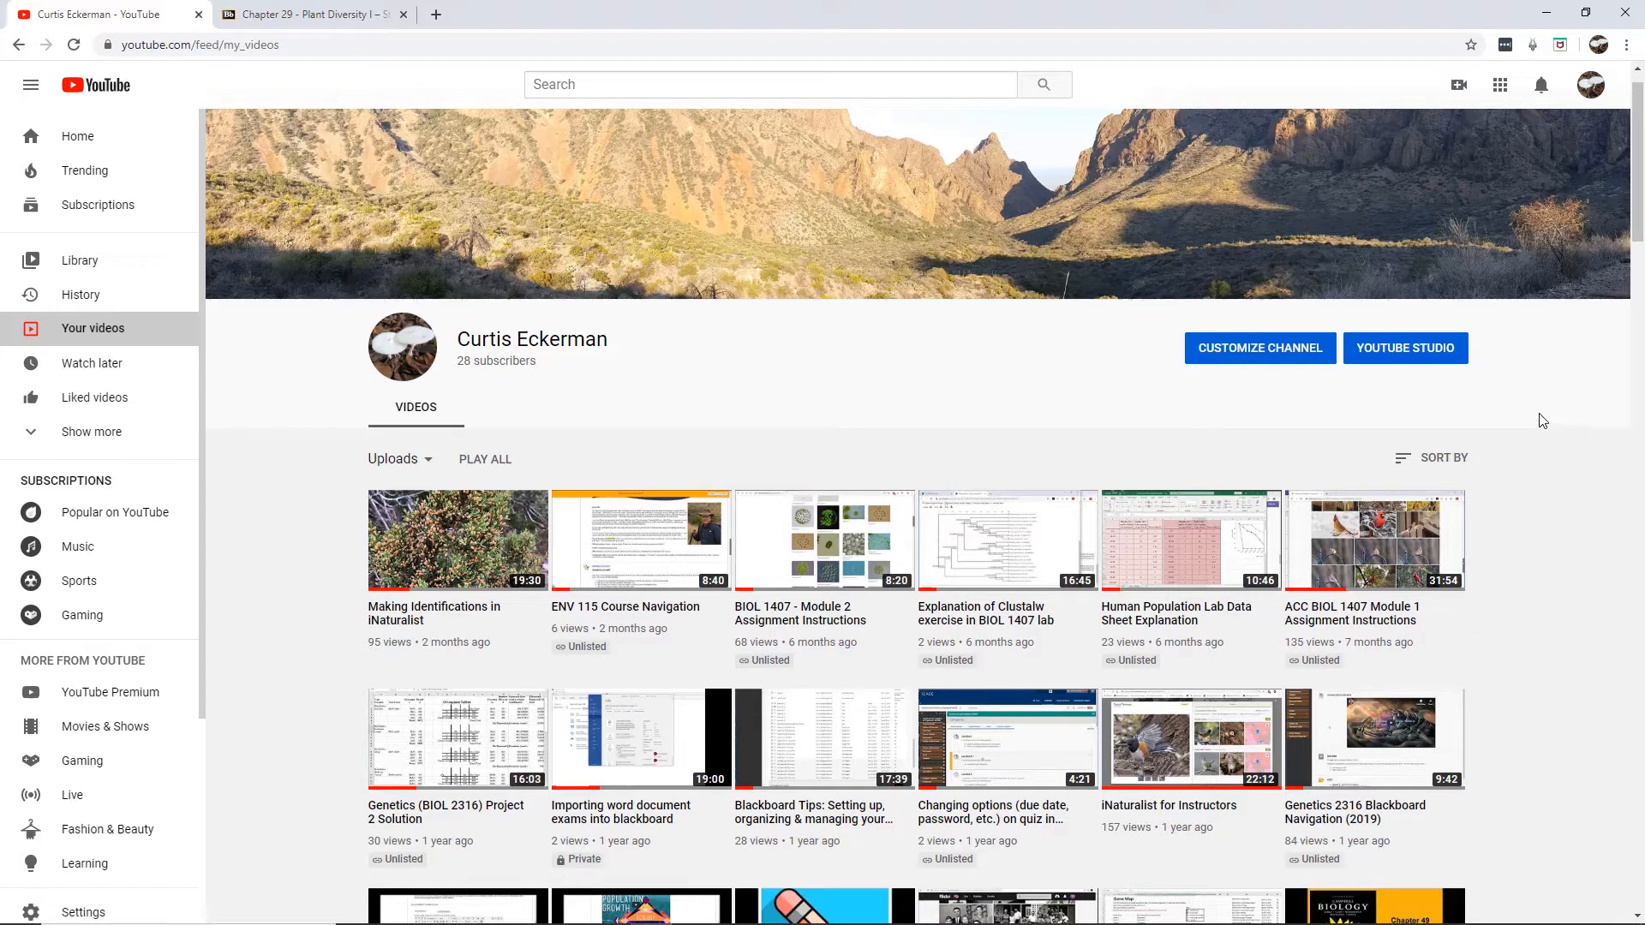
click(1591, 86)
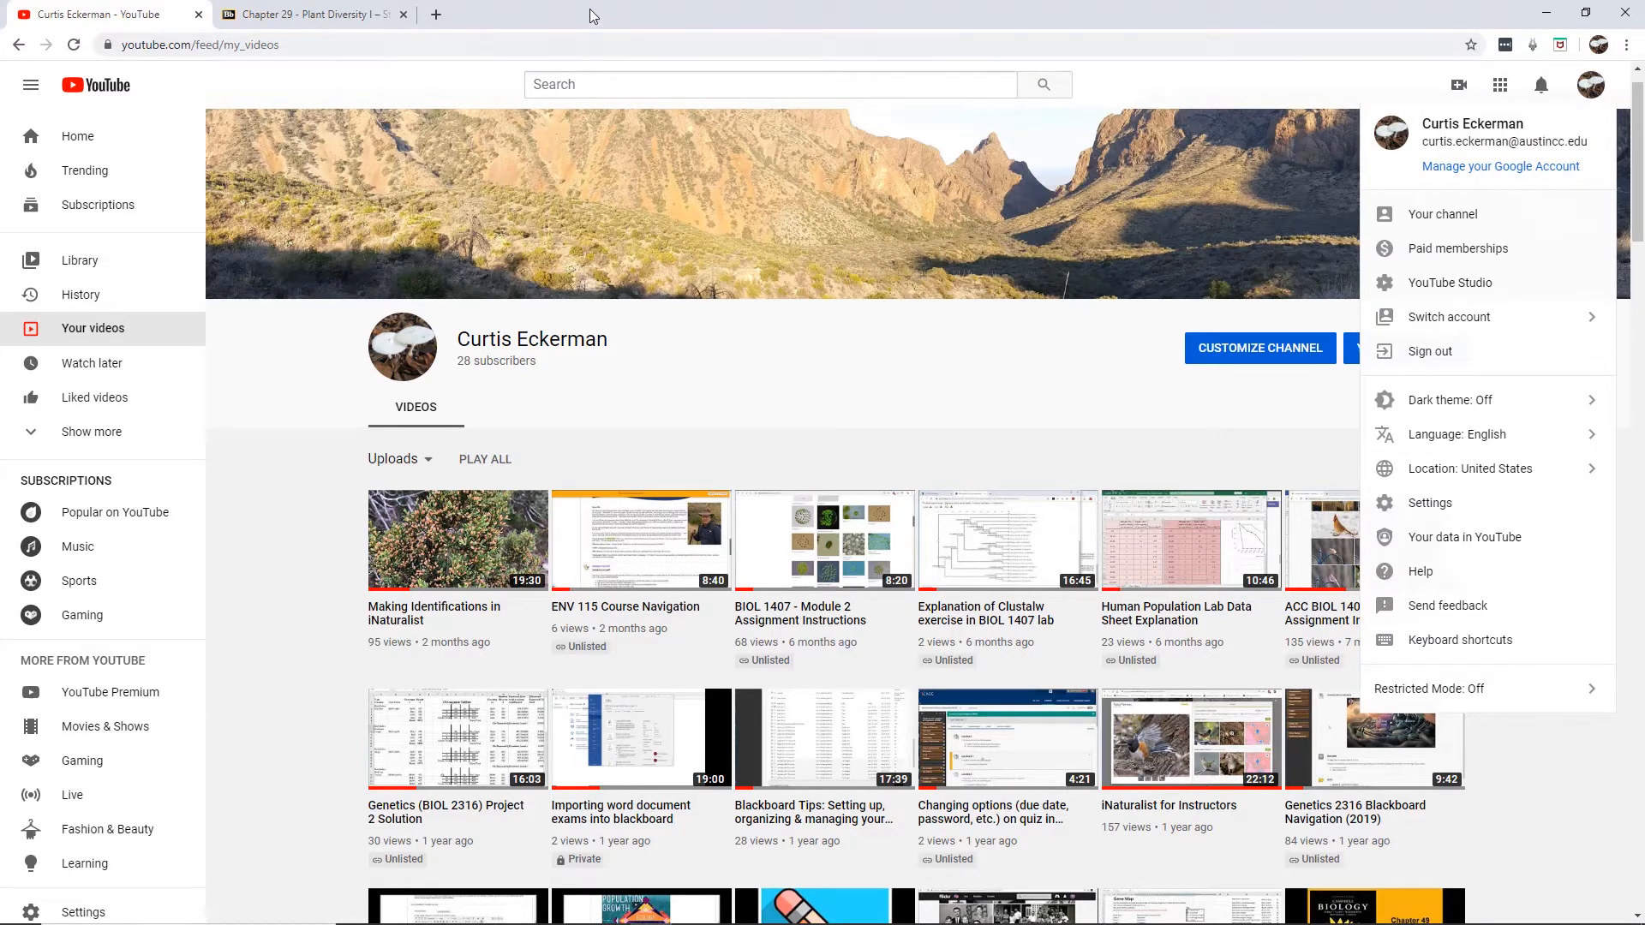
Step: Open YouTube again from the Google apps in a new browser tab
click(436, 14)
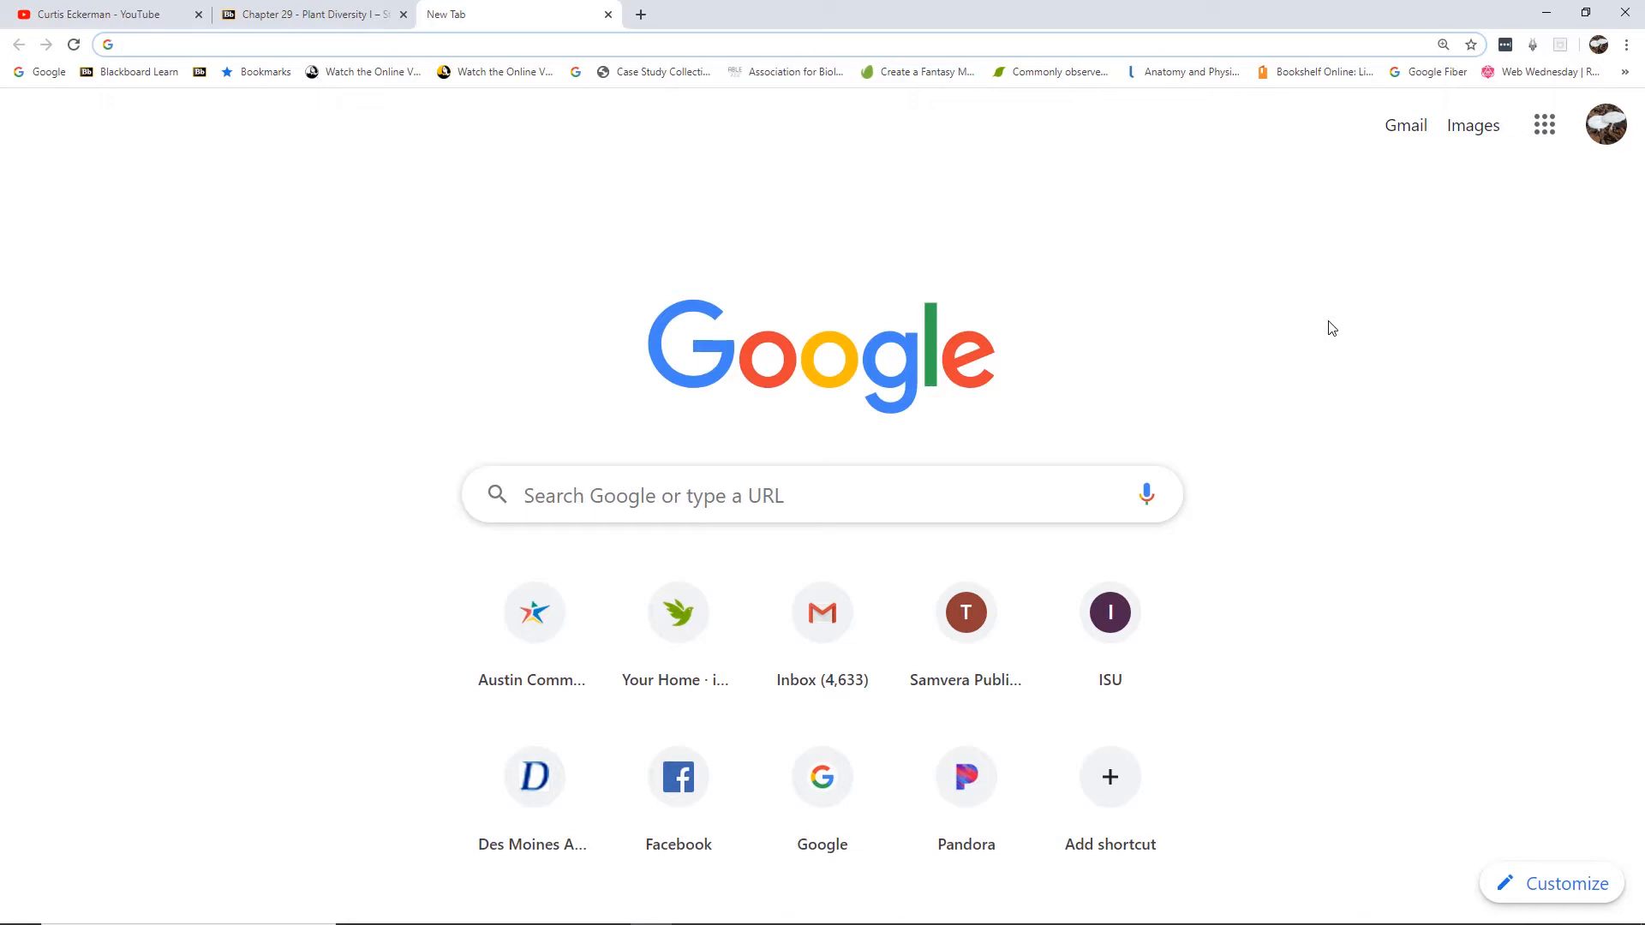
click(1548, 131)
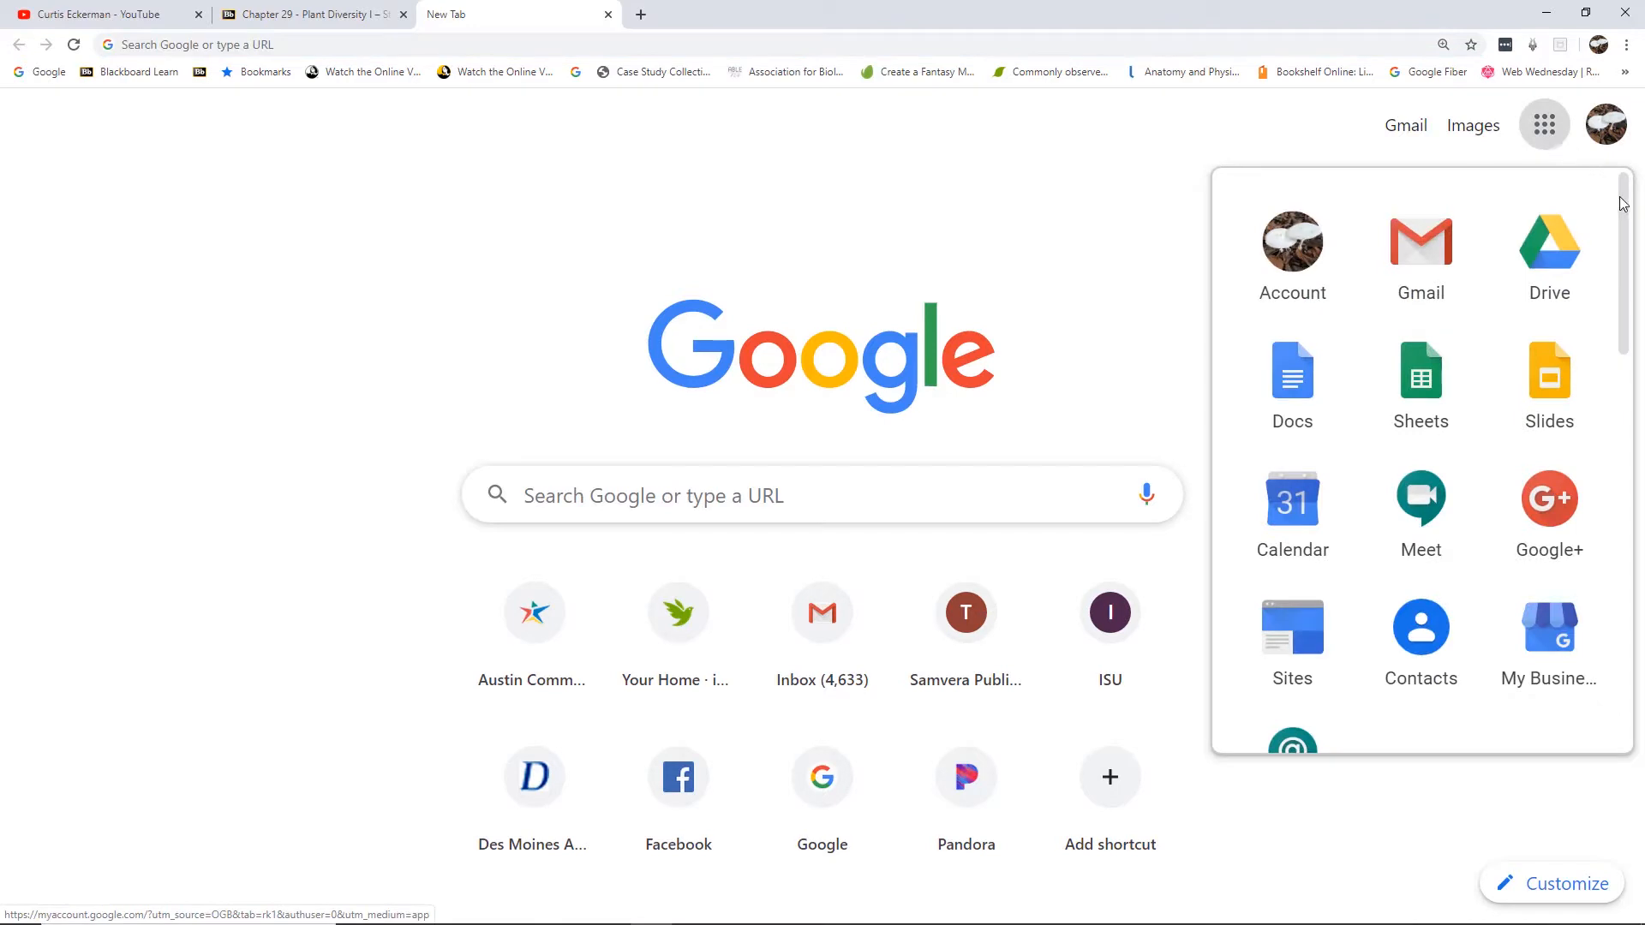
drag(1626, 206, 1605, 383)
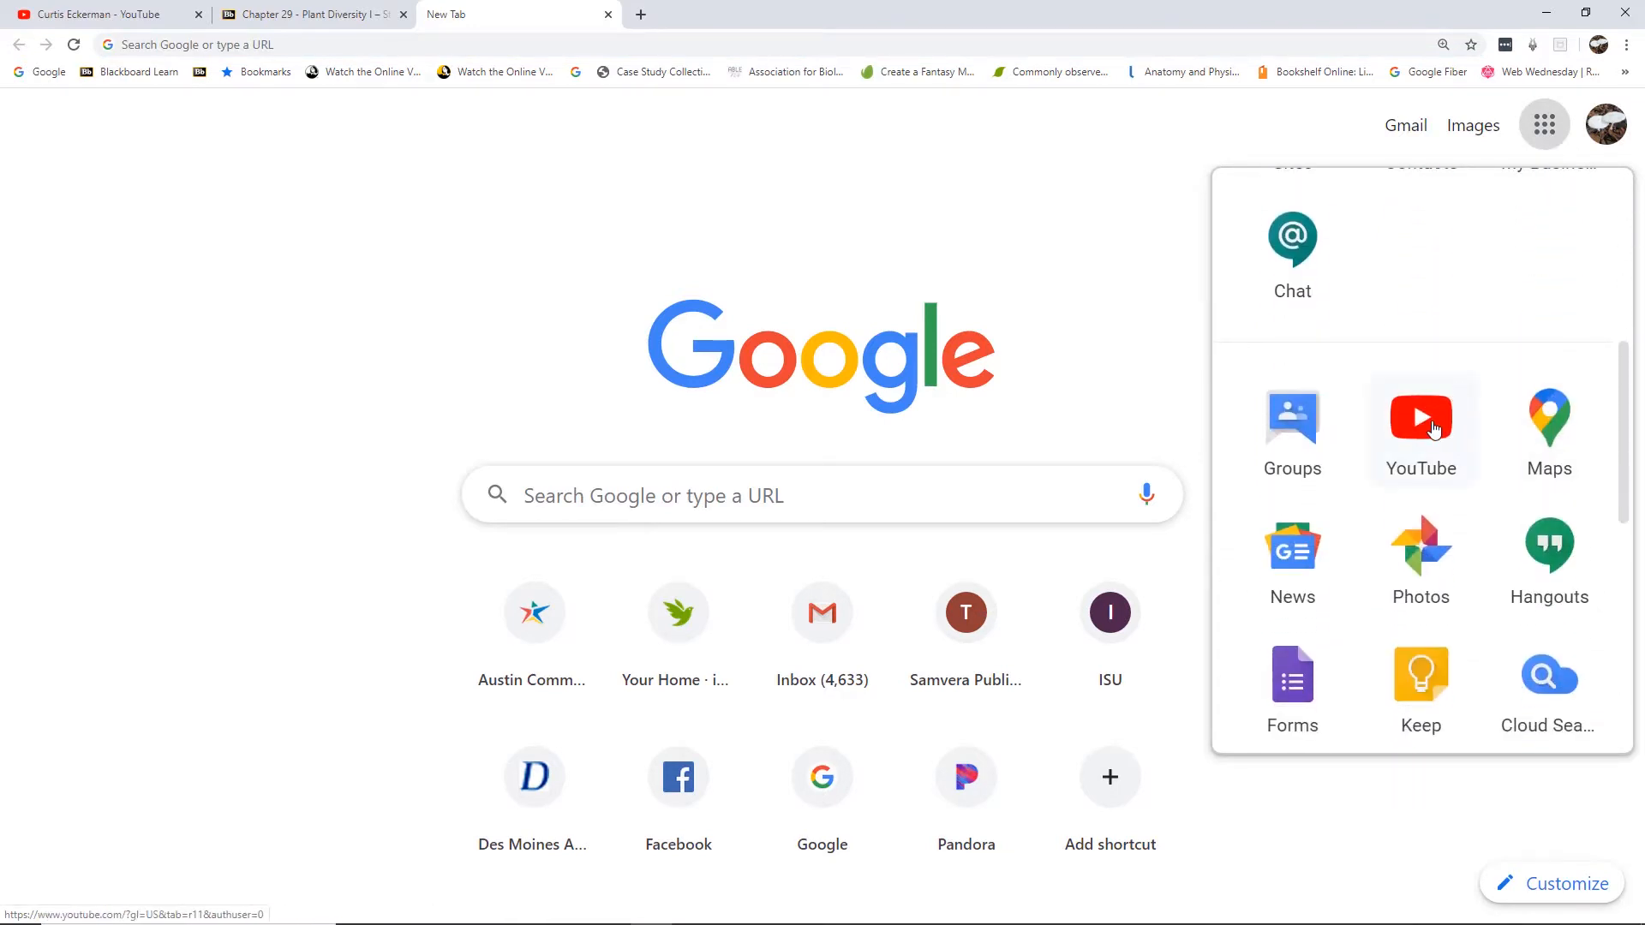
click(1429, 428)
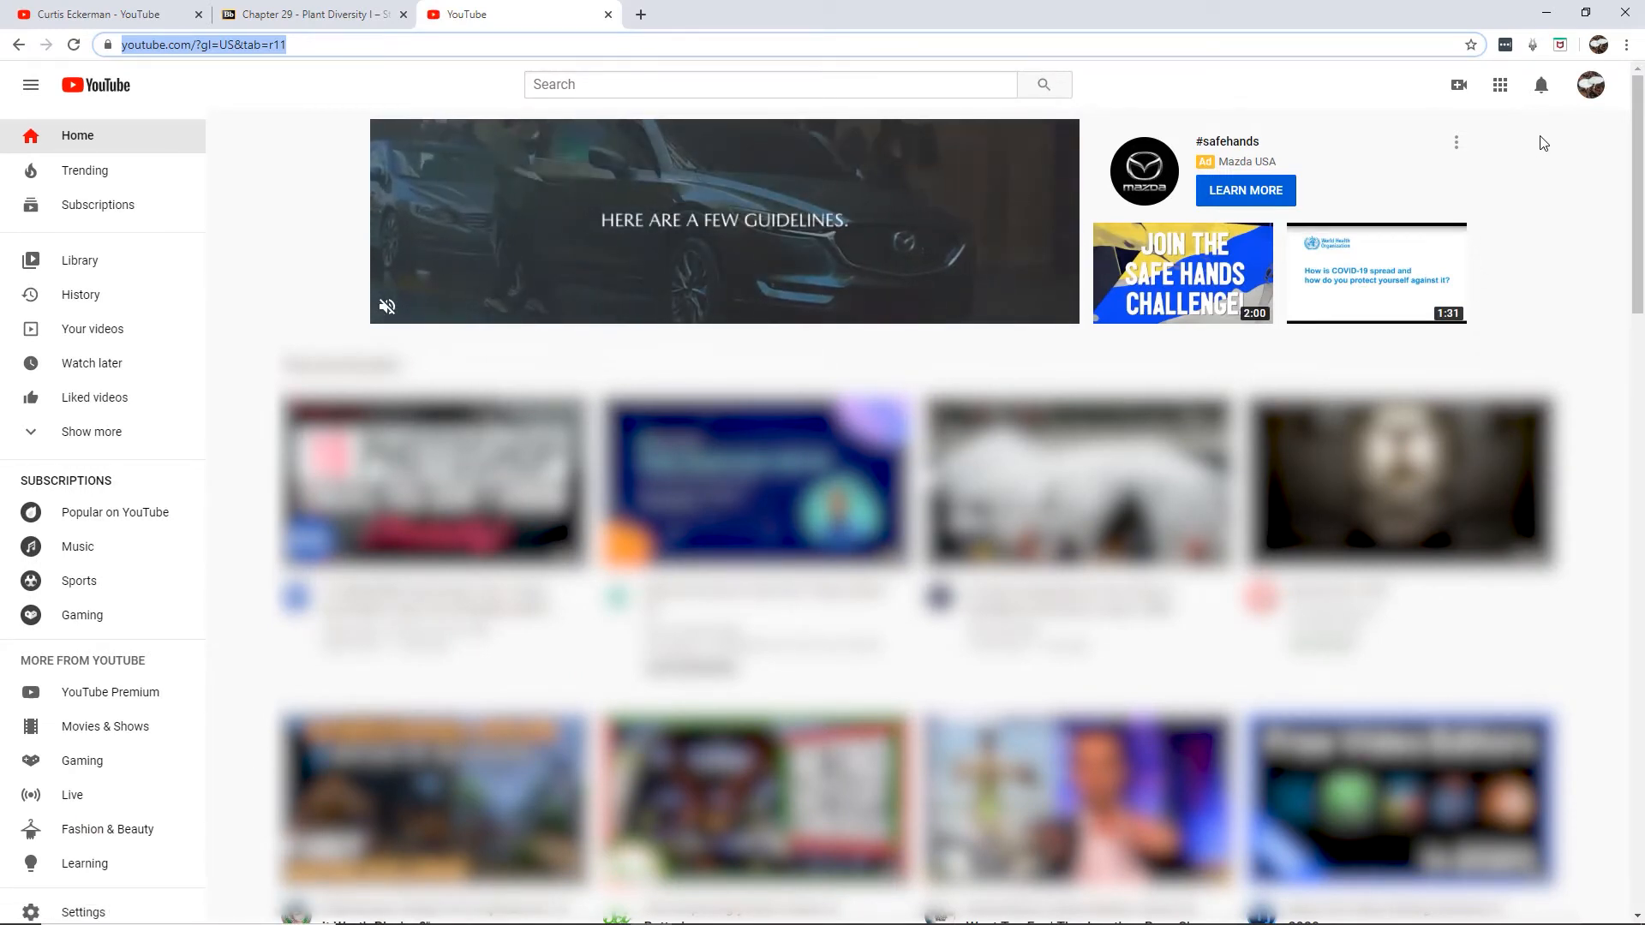
Step: Go to YouTube Studio for the channel and start a new video upload
click(1581, 91)
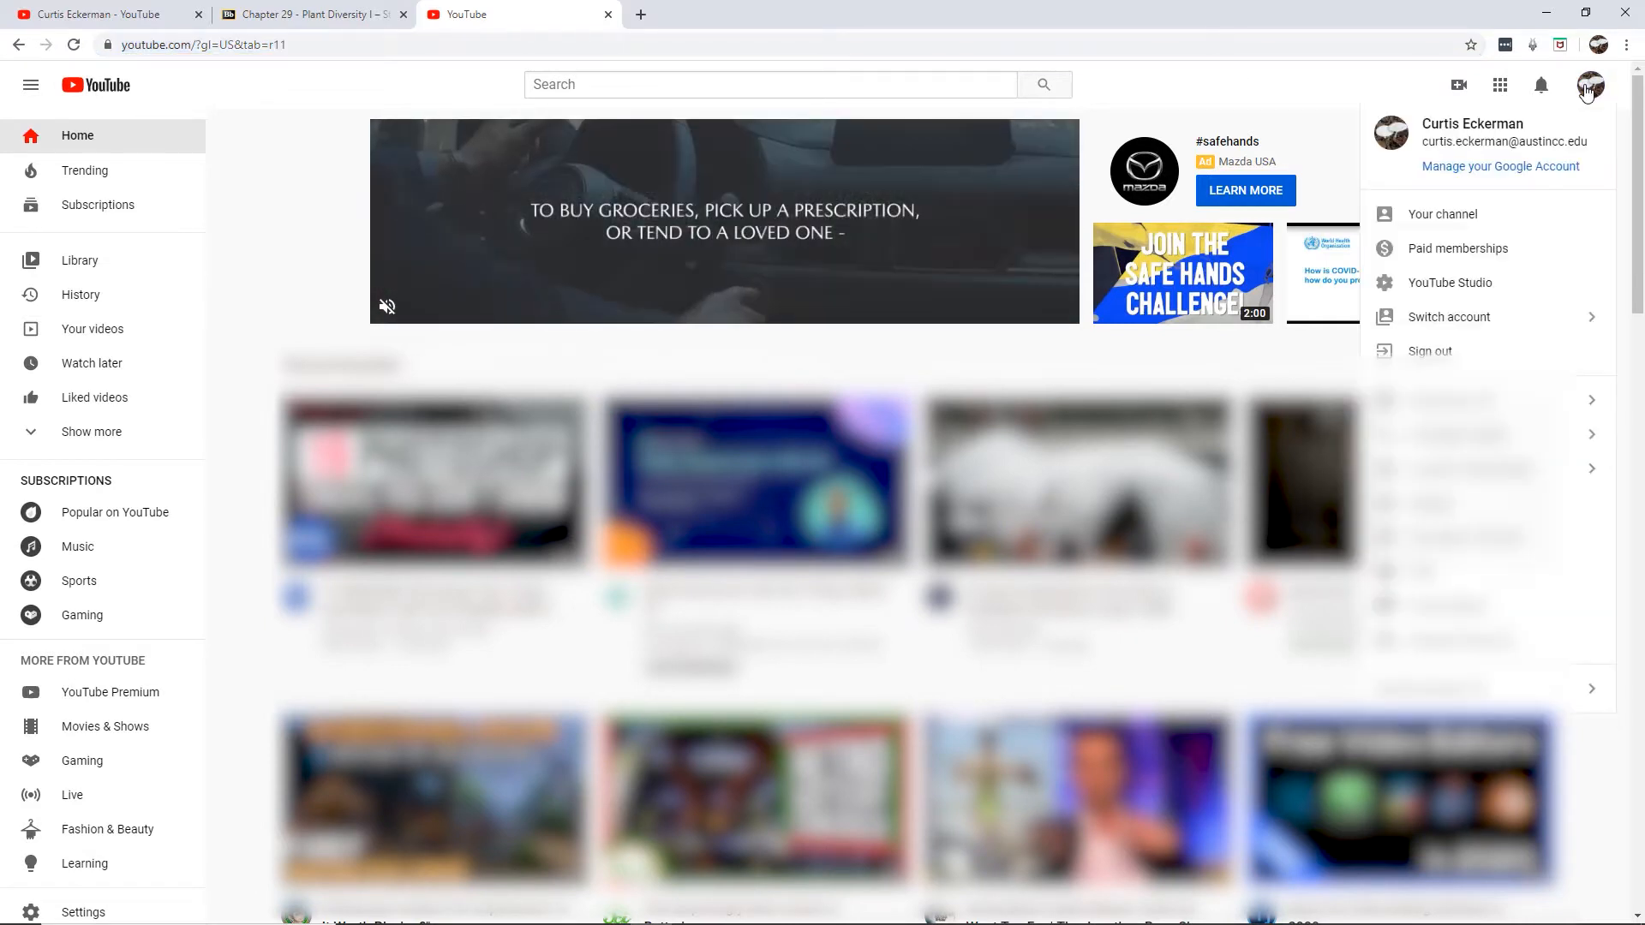
click(1469, 281)
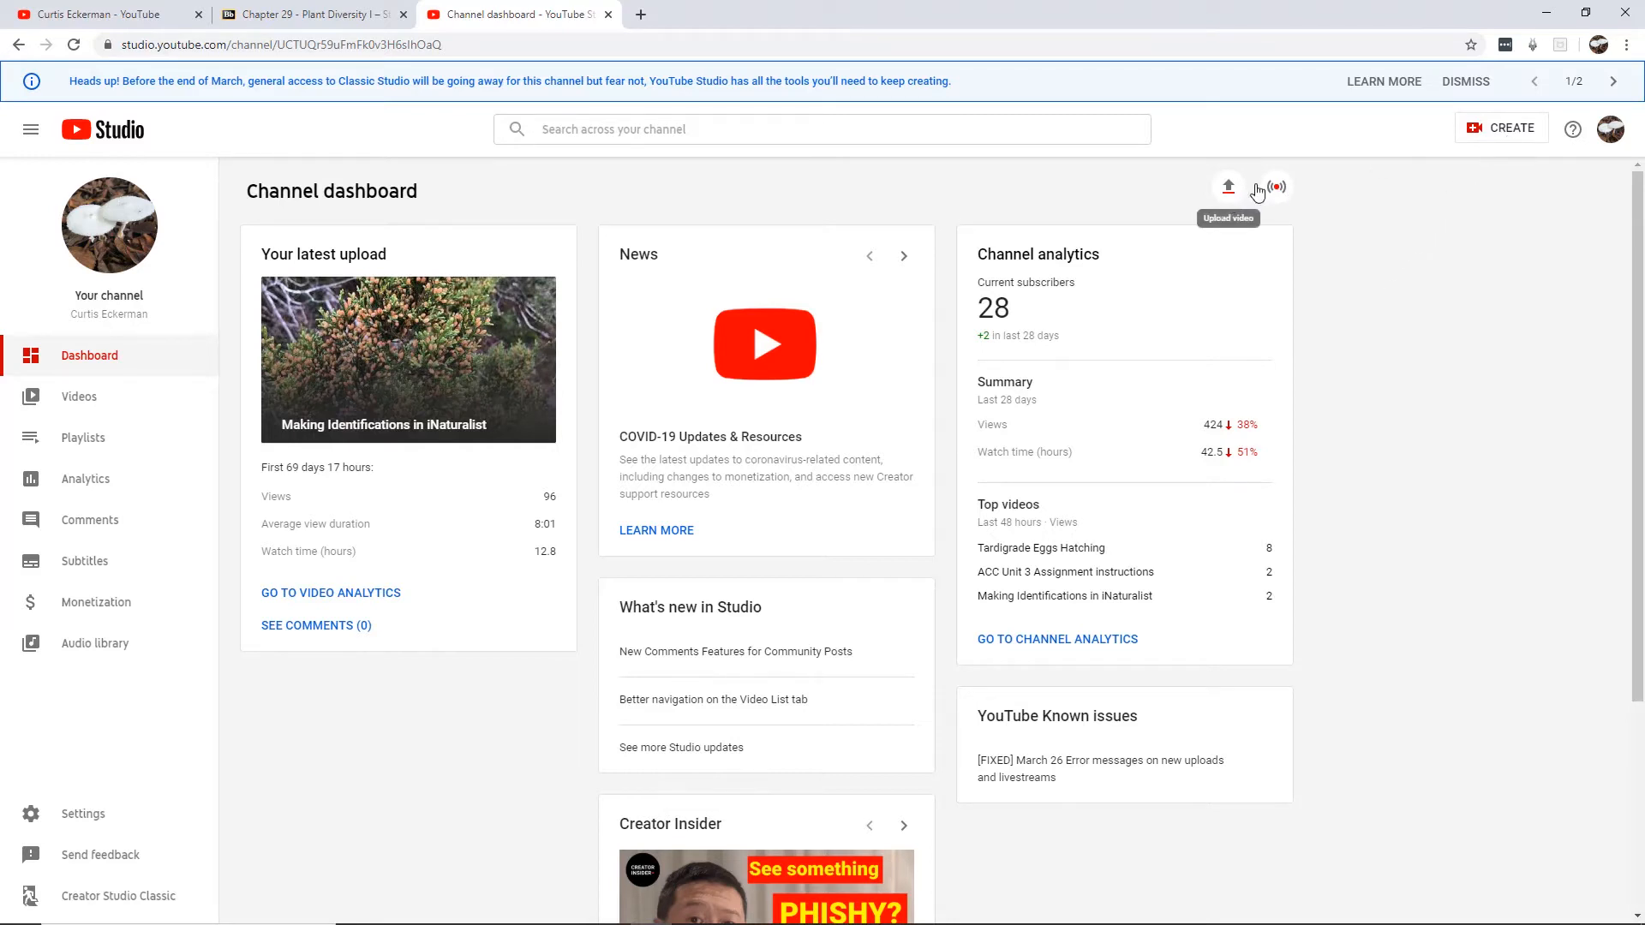
click(1486, 138)
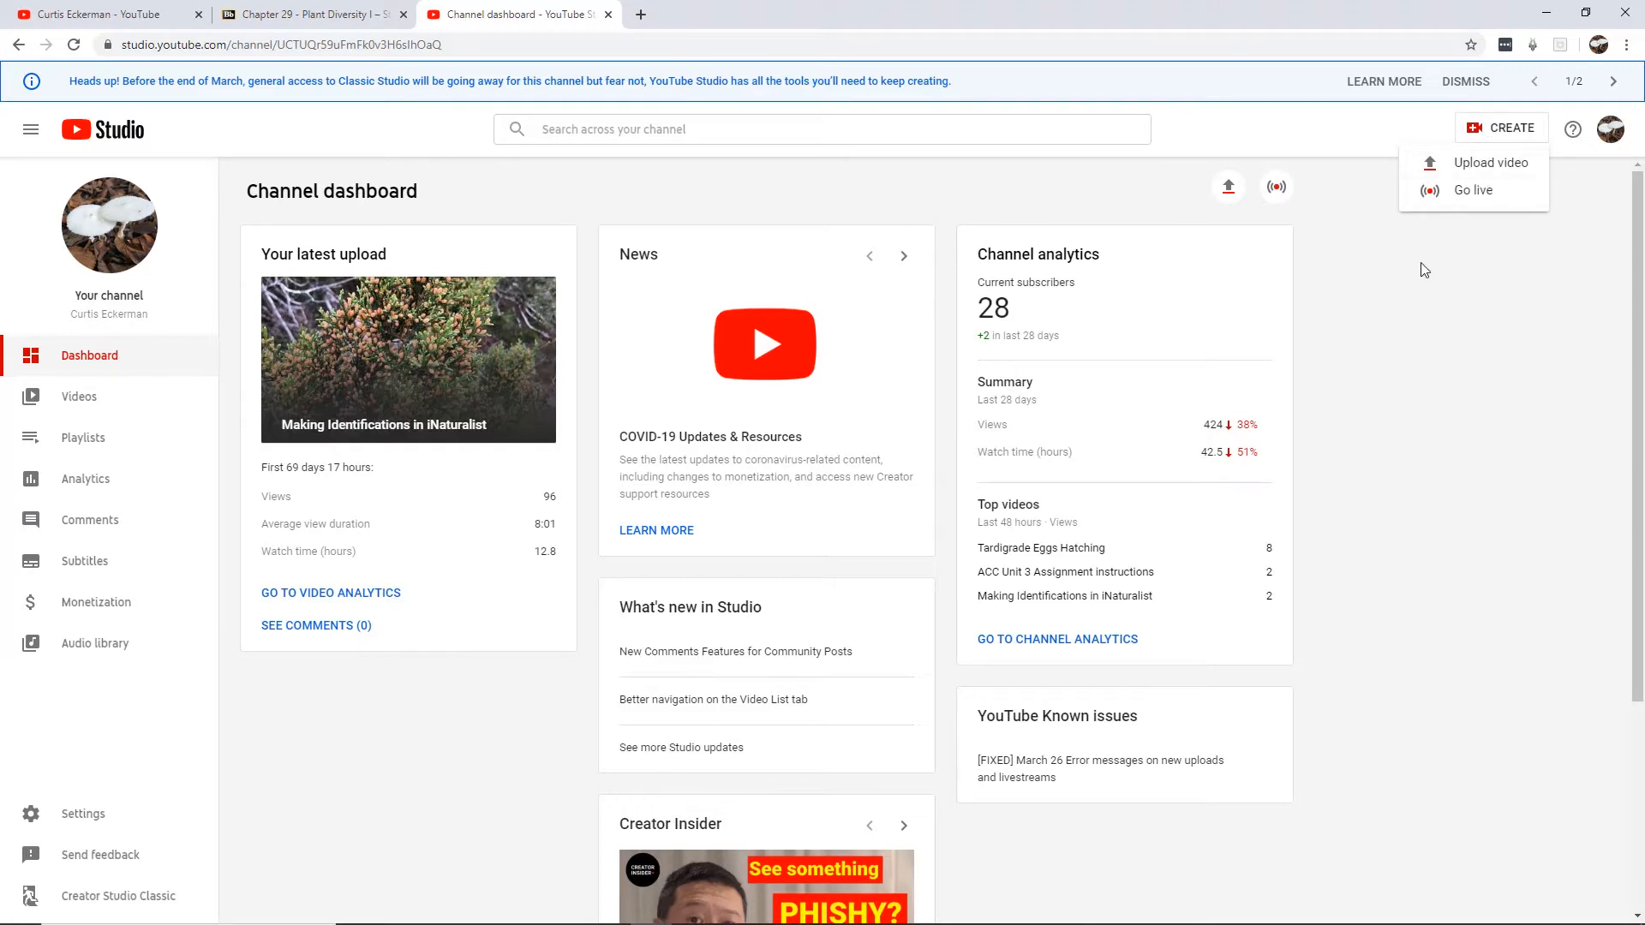
click(1393, 313)
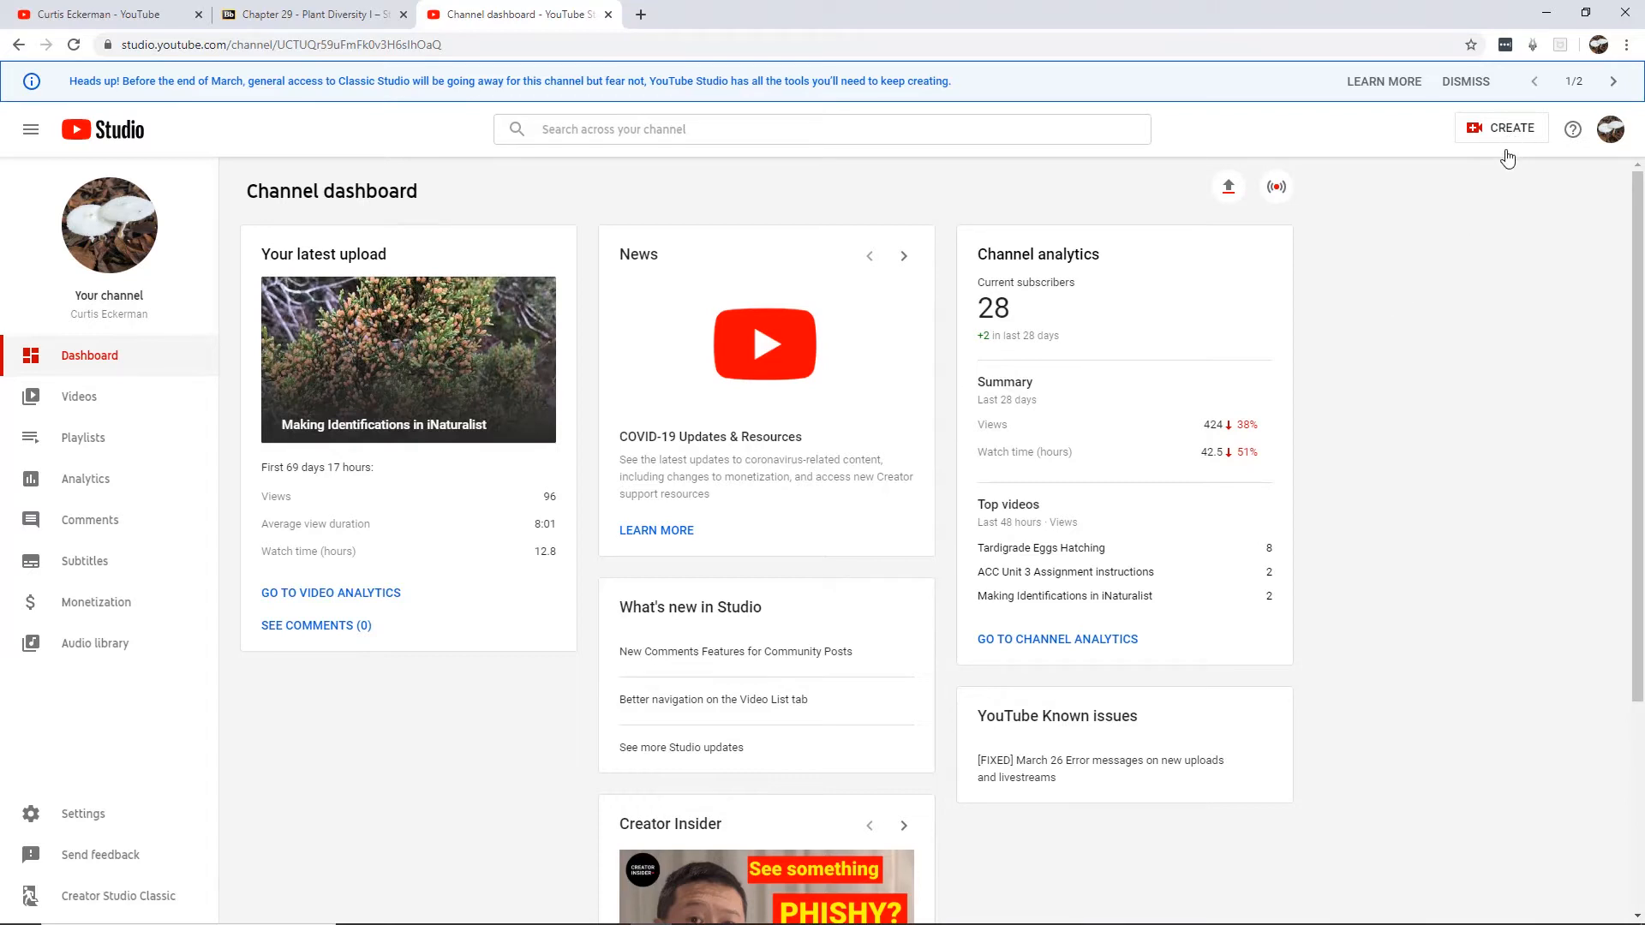
click(1506, 137)
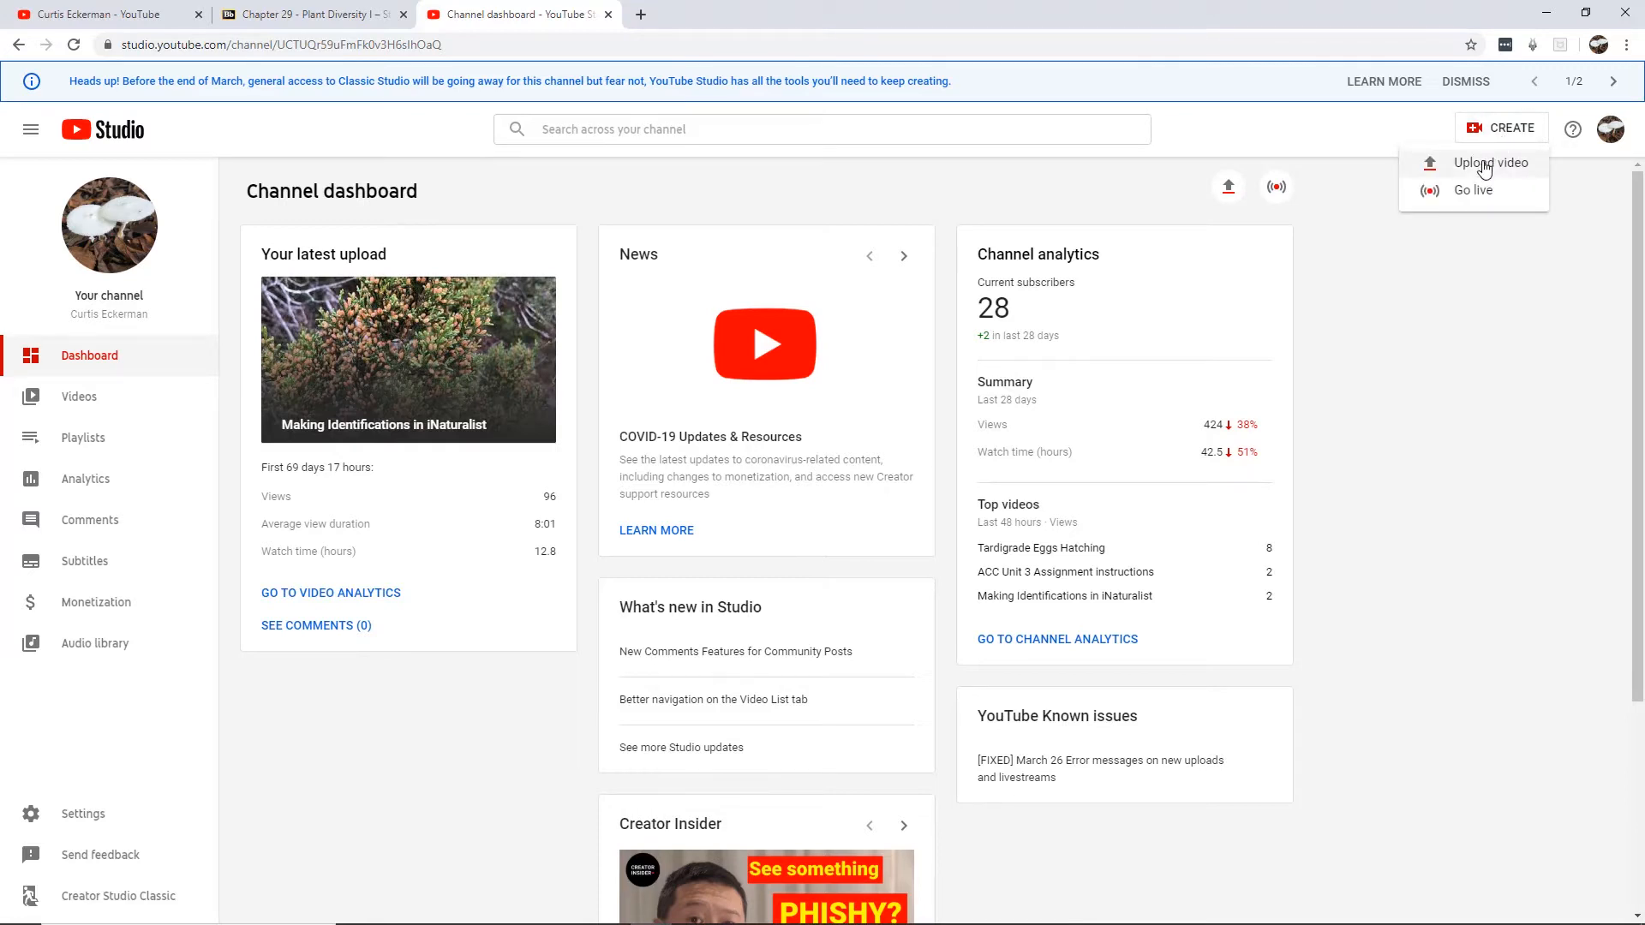
click(1485, 166)
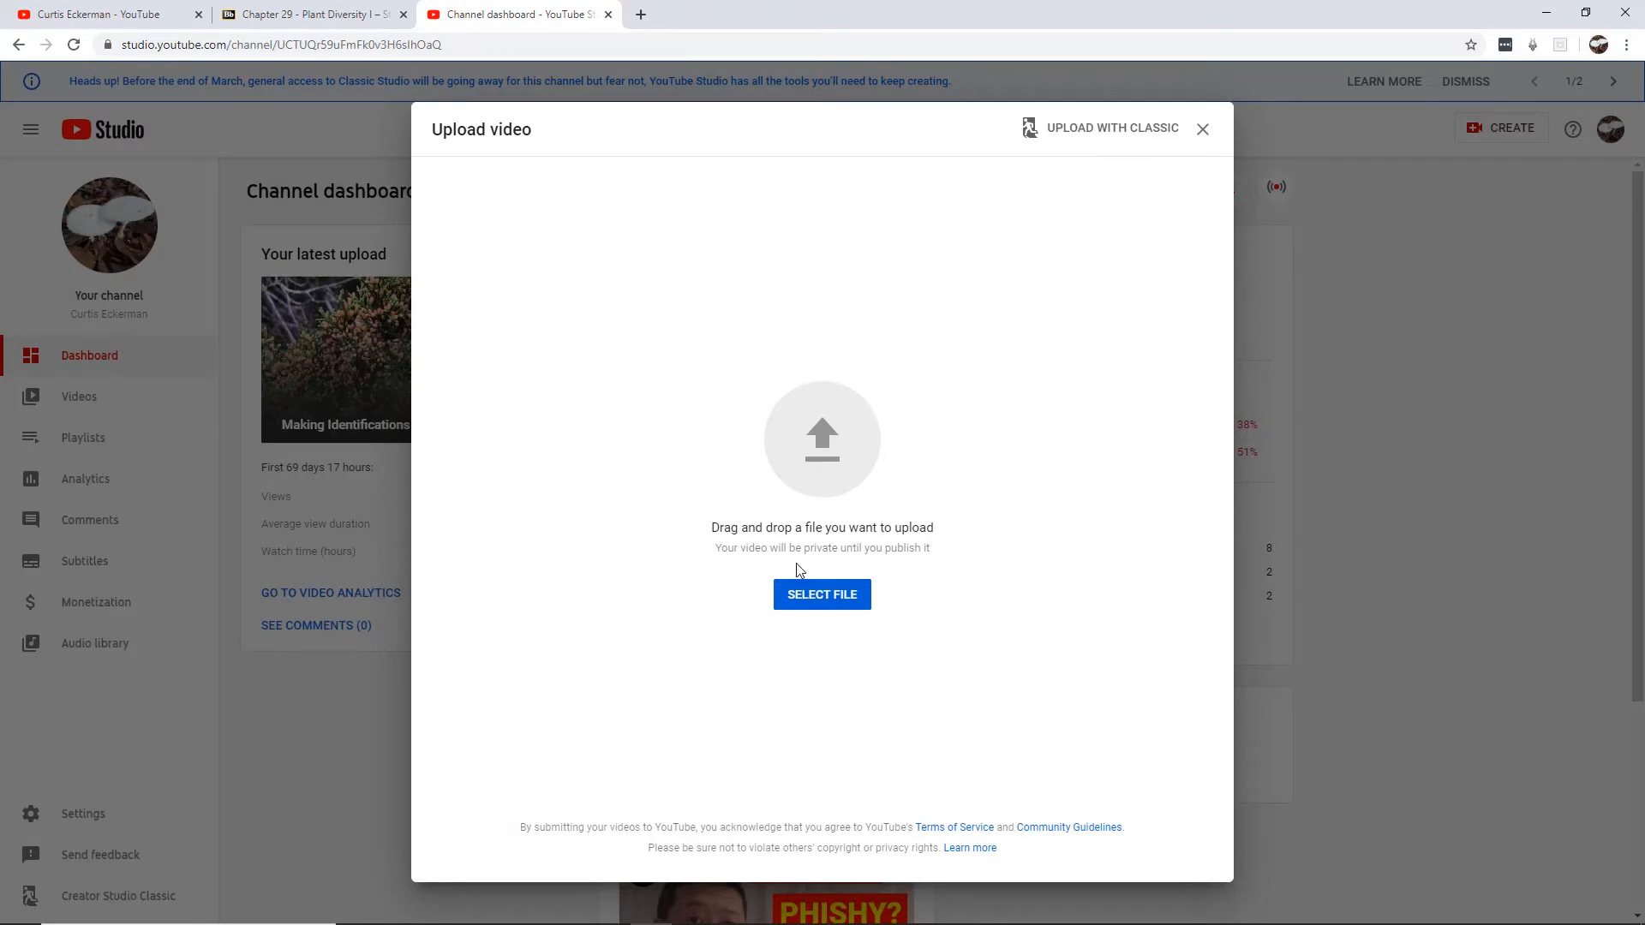
Step: Upload the video file "BTV - Putting Labs Online" from the "Chapter 13 - Labs online" folder
mouse_move(605, 921)
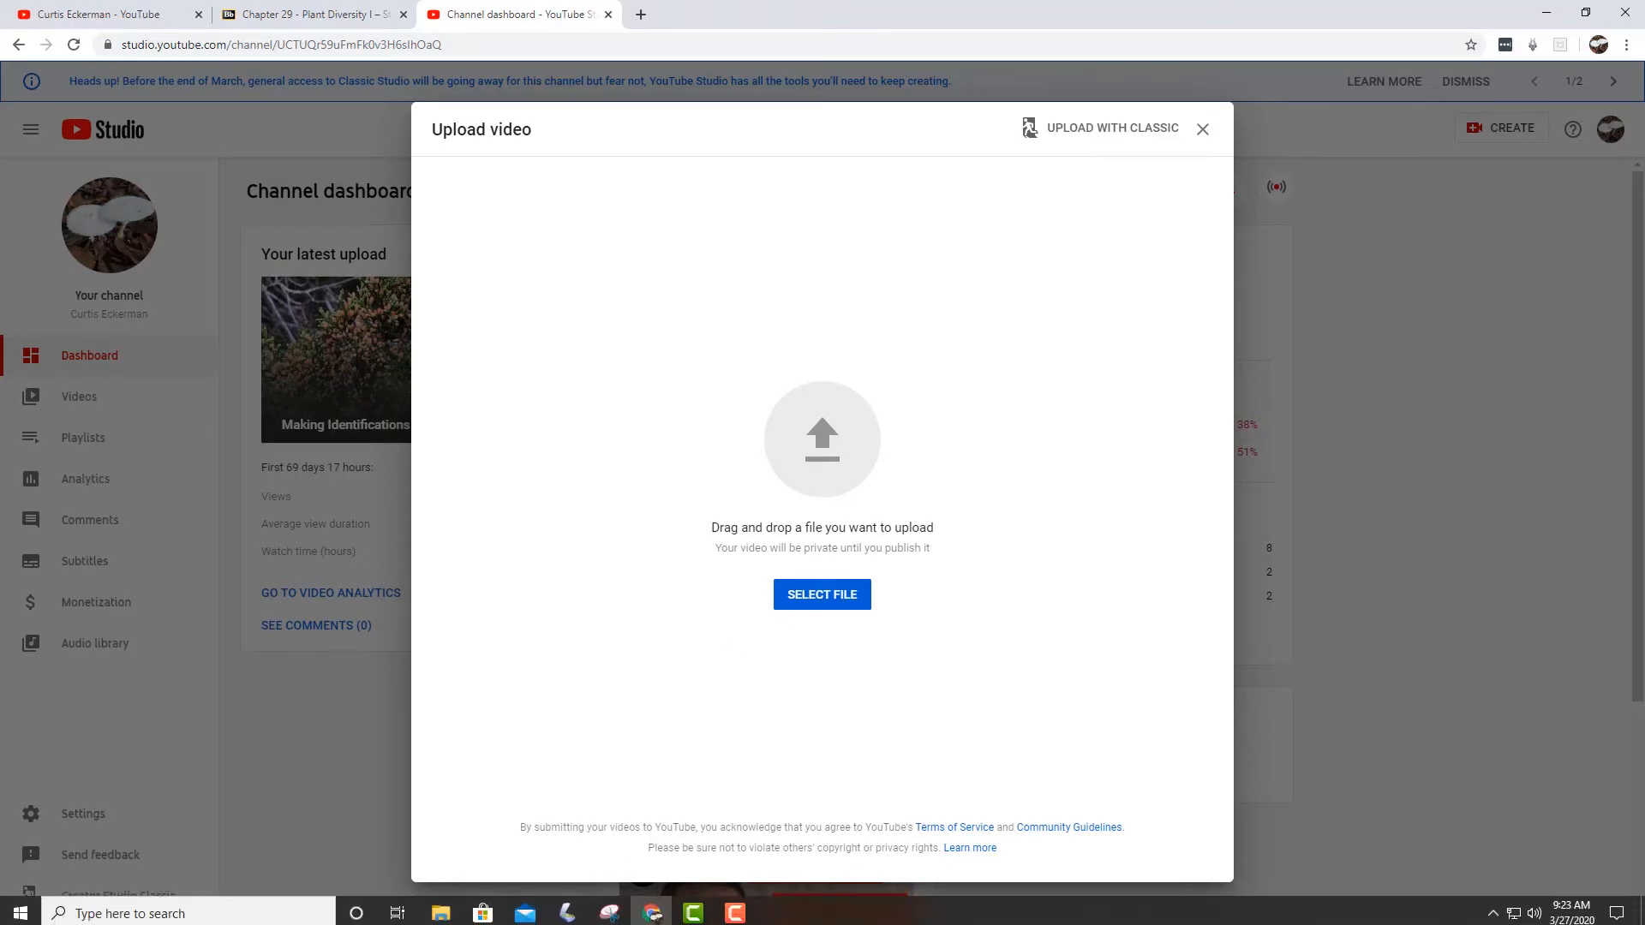
click(439, 910)
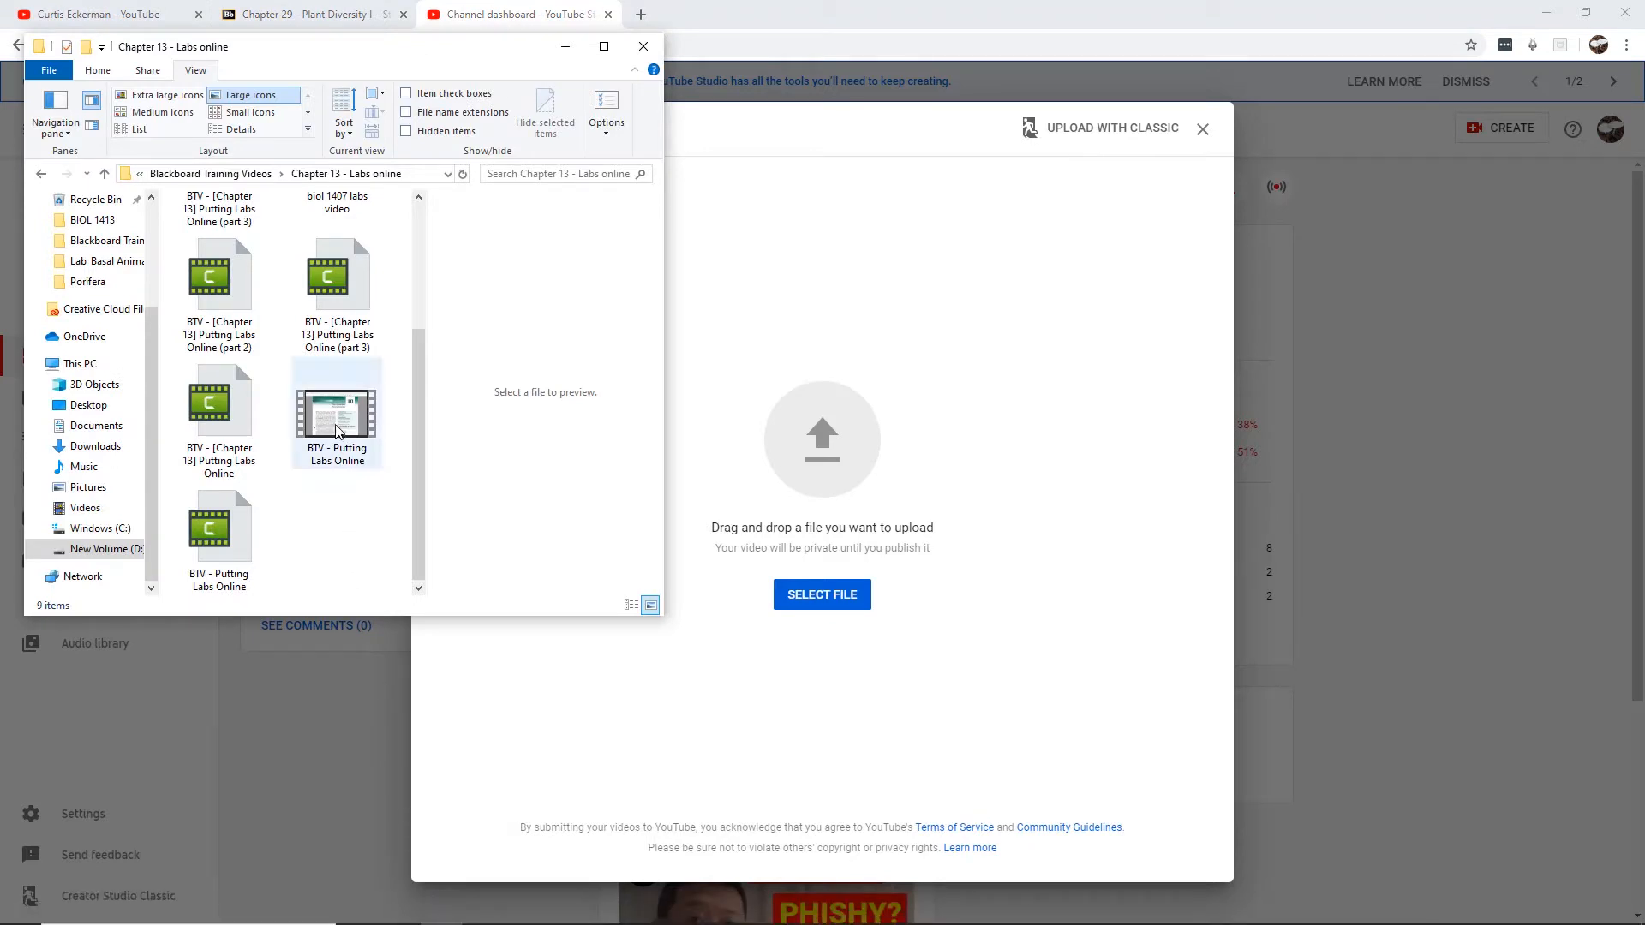
drag(337, 424, 808, 490)
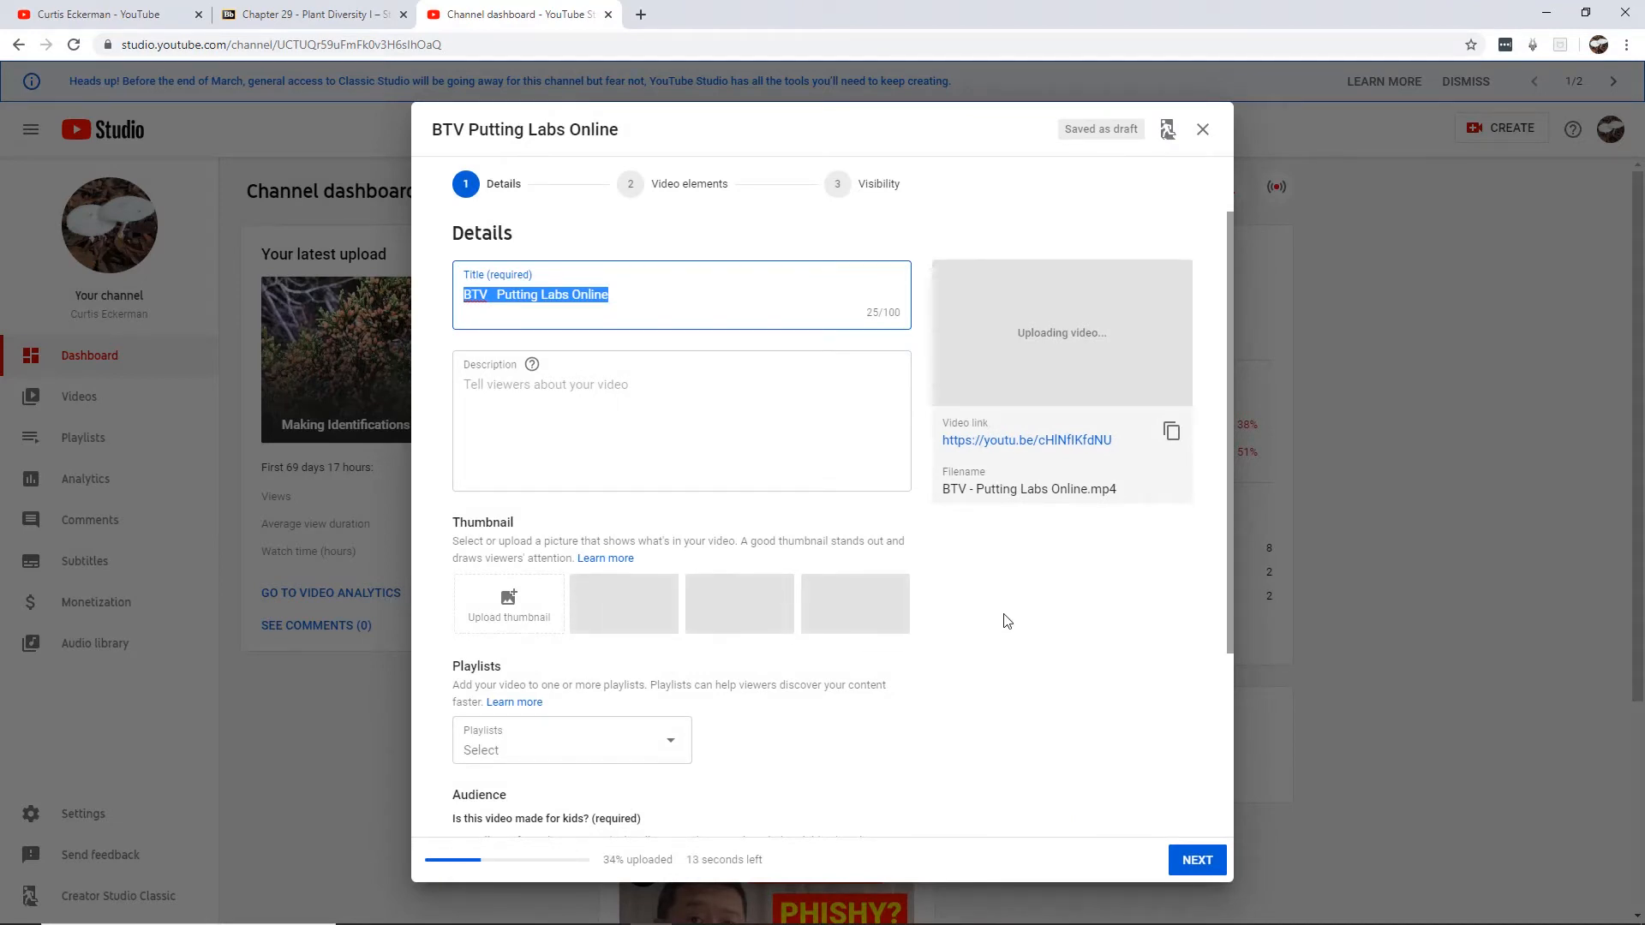
Step: Replace the video title with "Blackboard in a Hurry [Chapter 13] - Ideas about labs online"
click(619, 303)
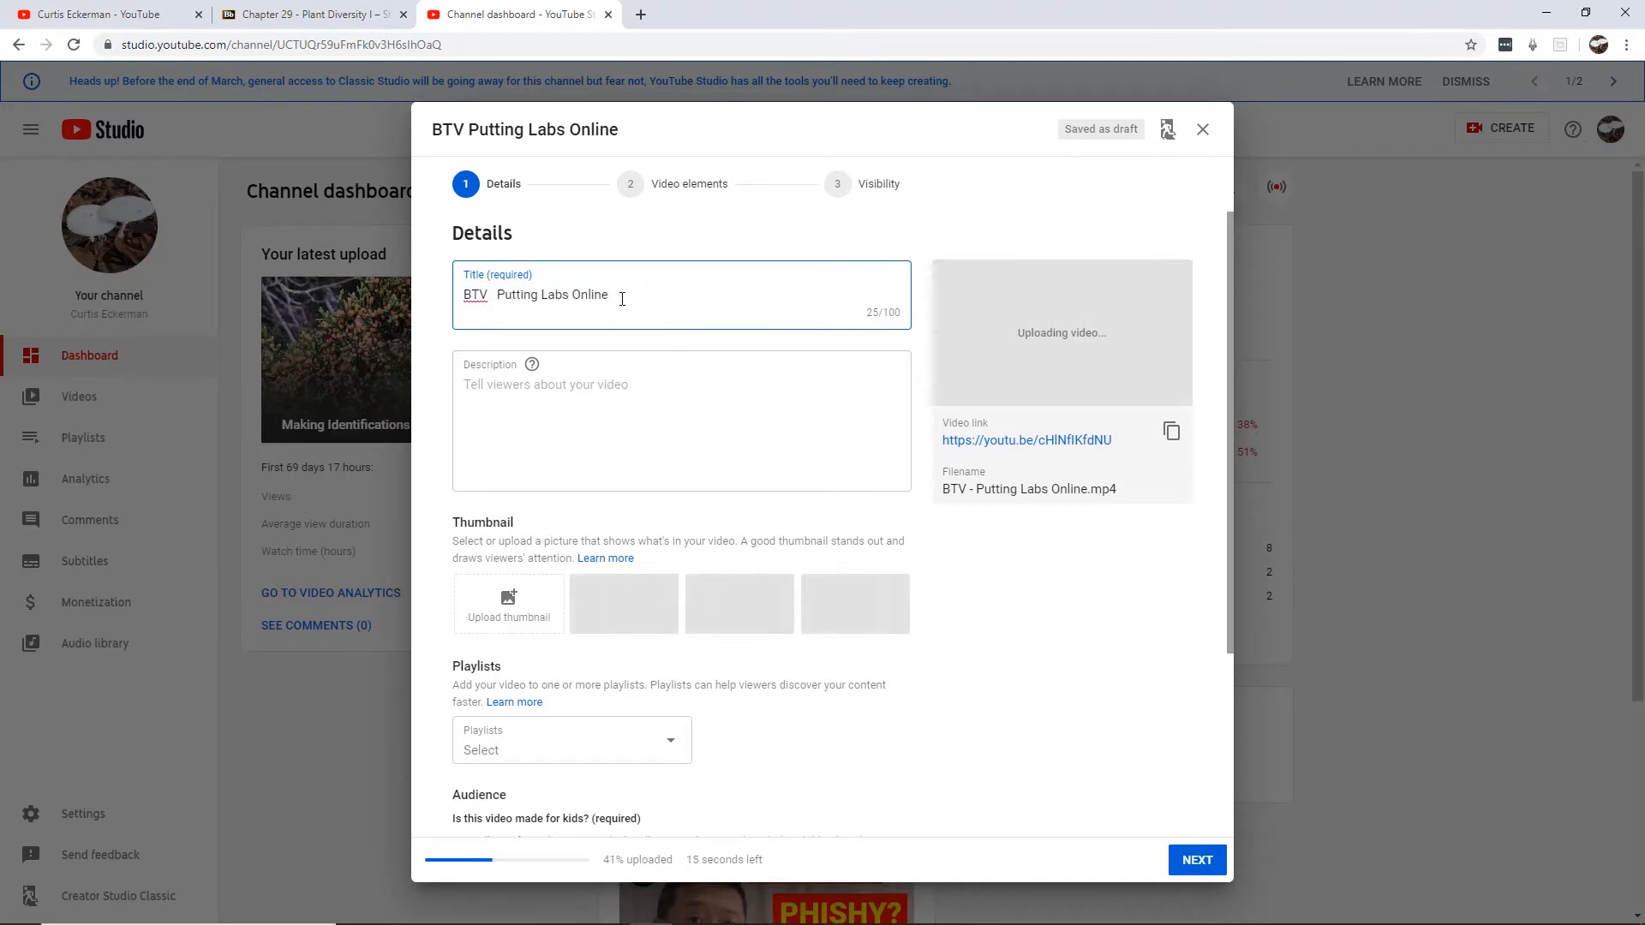
drag(619, 303, 426, 293)
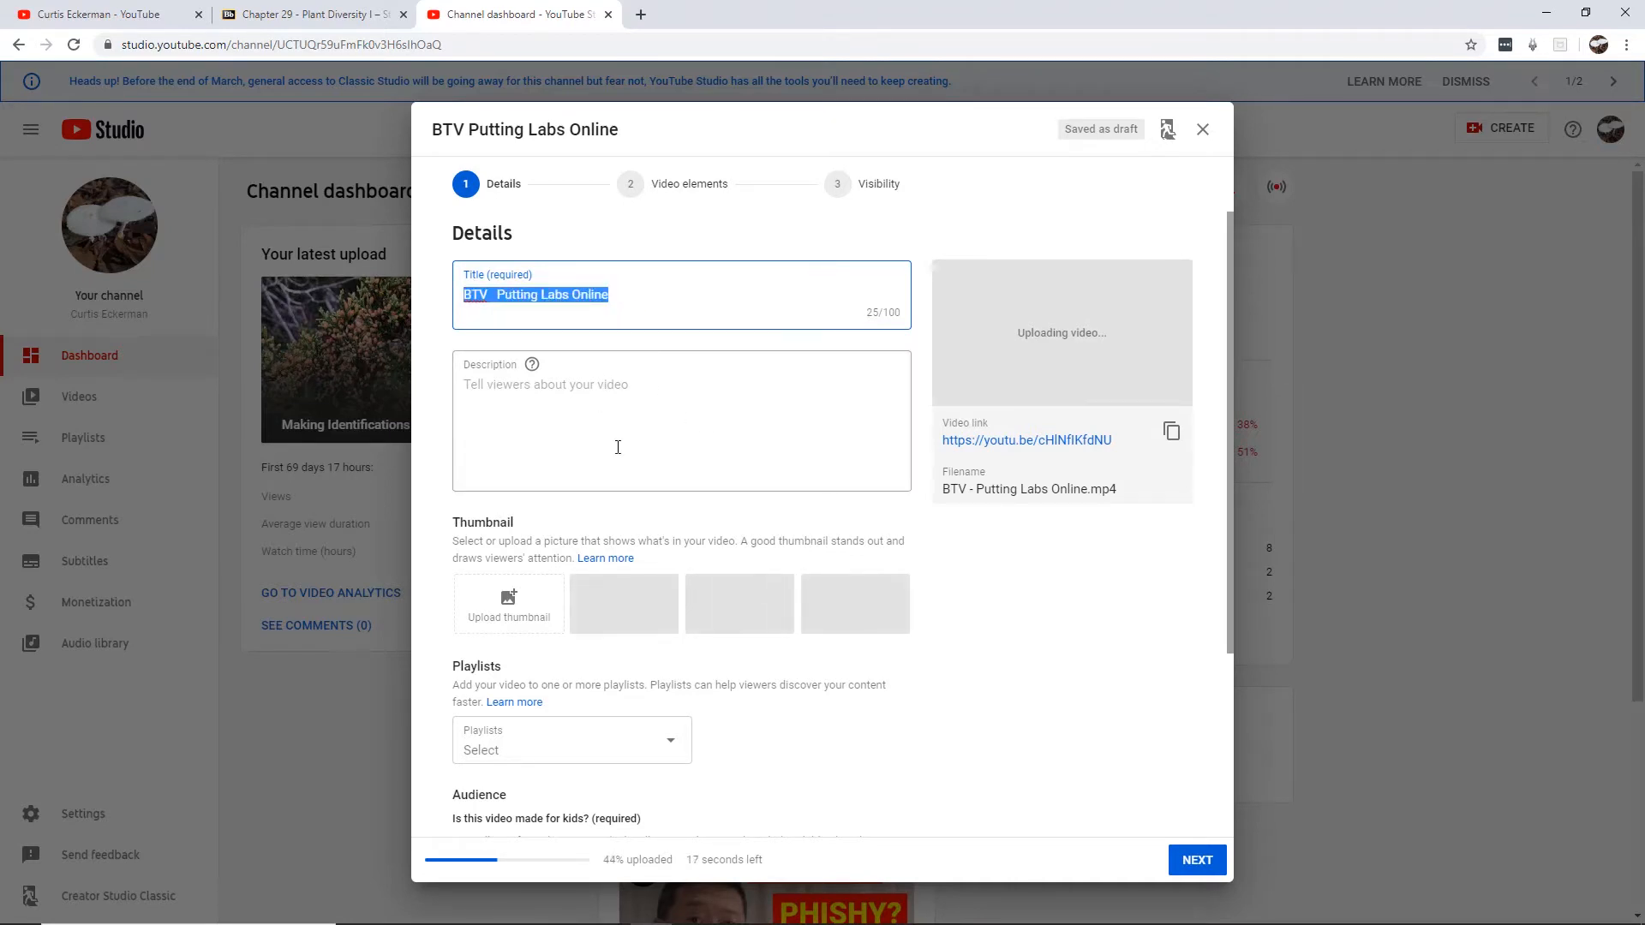
text(Black)
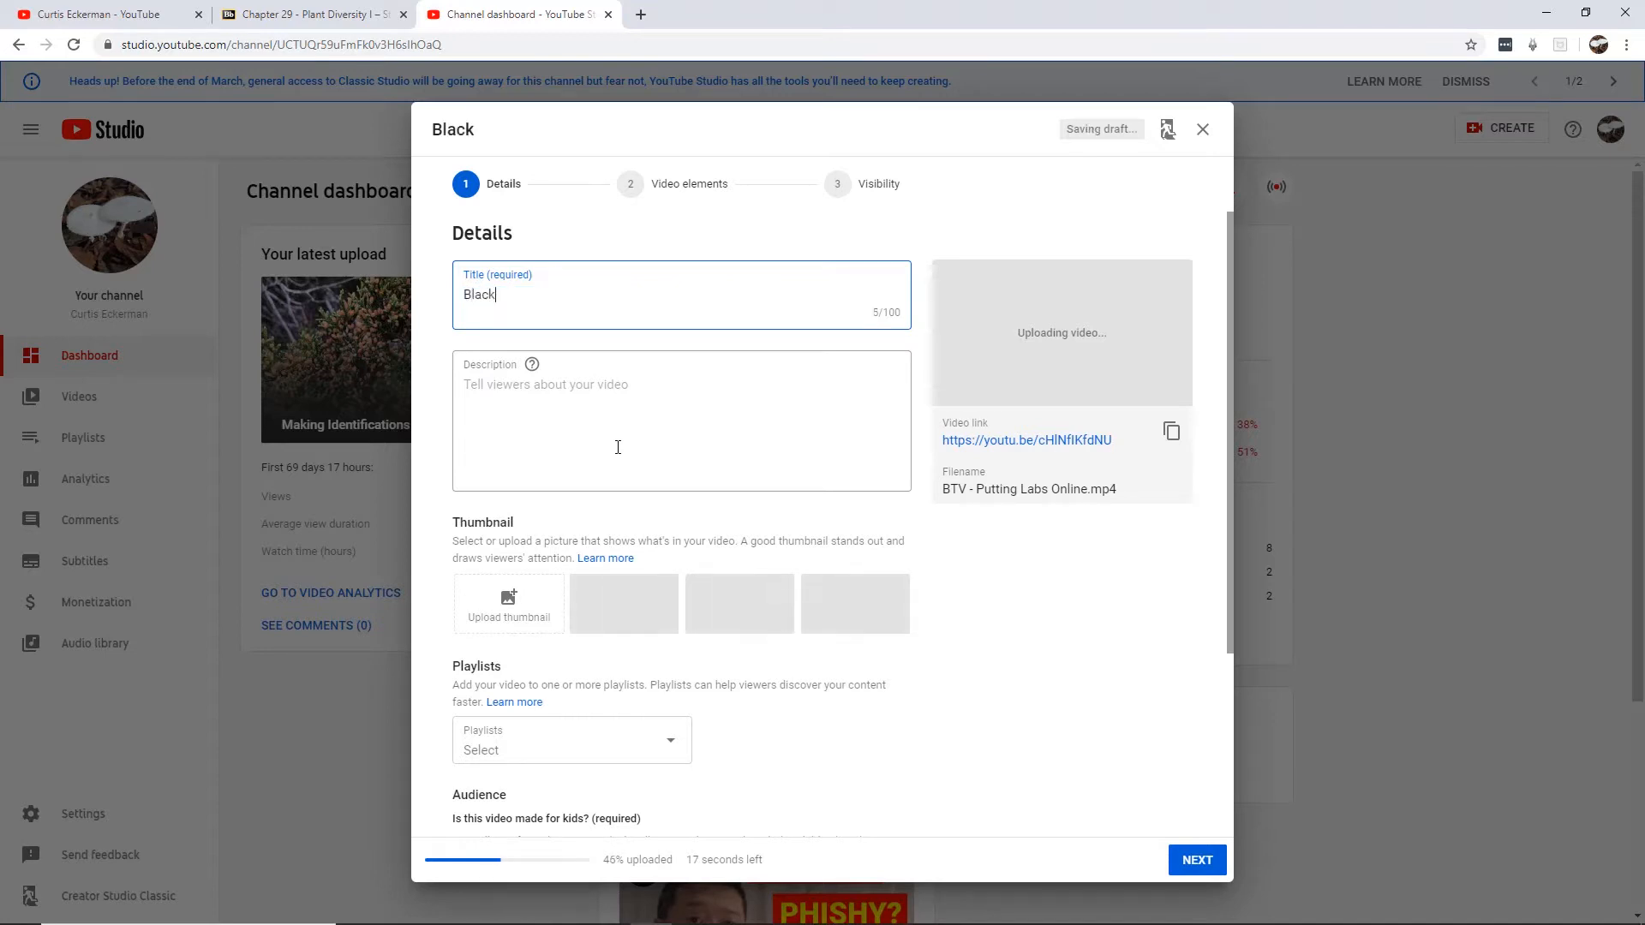
text(board in a H)
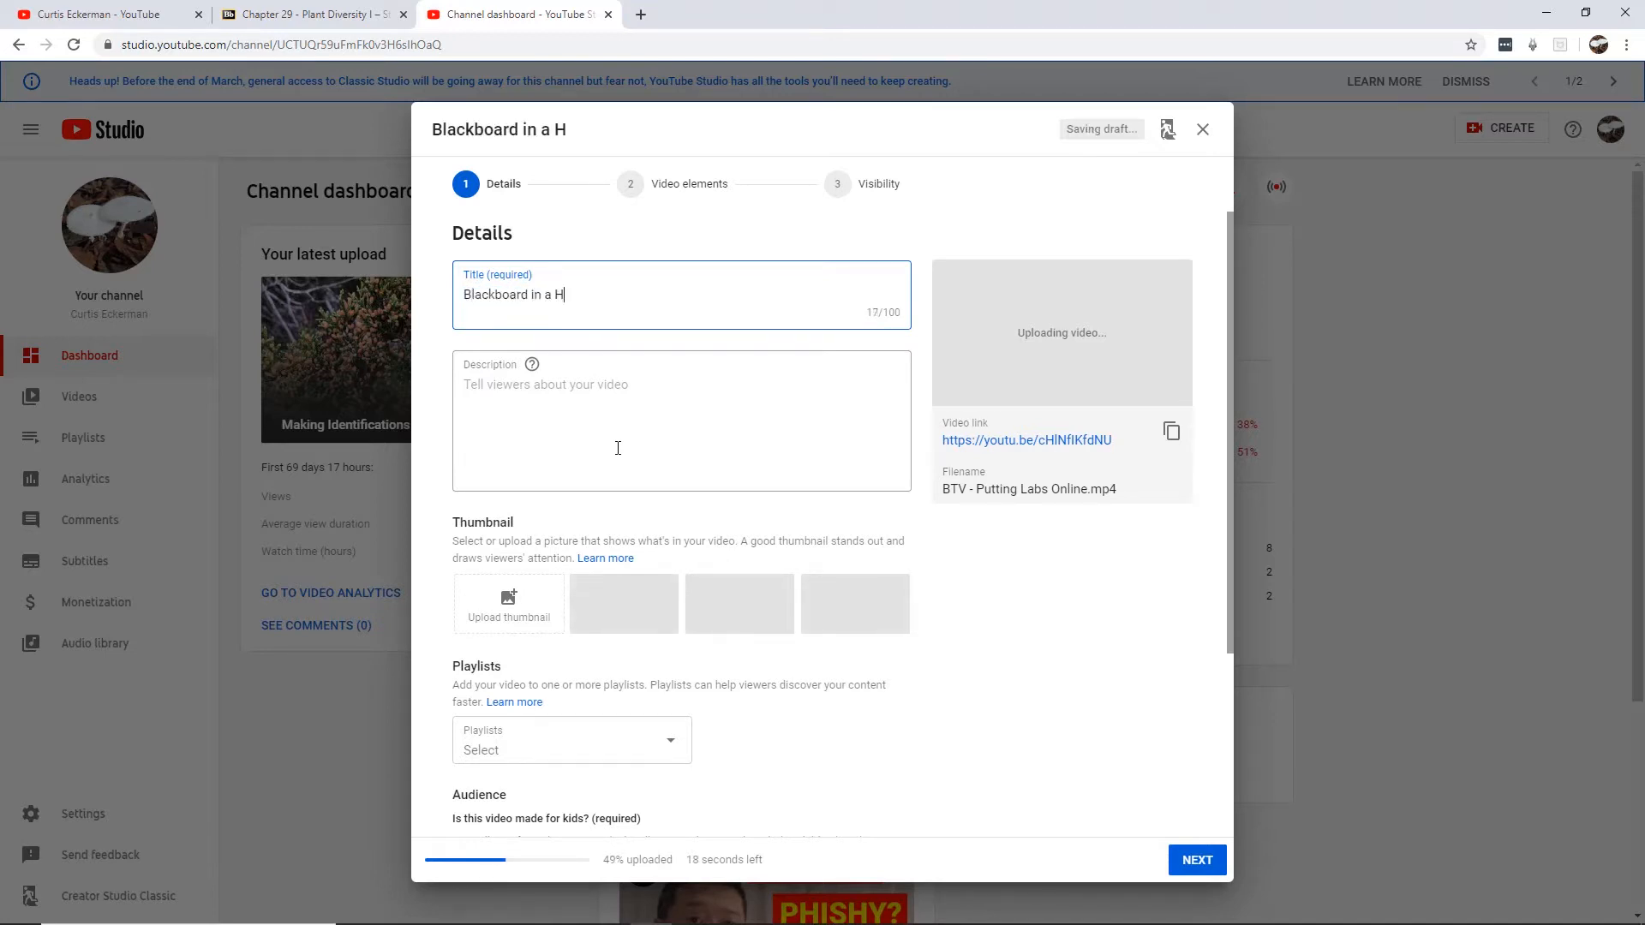
text(urry [Chapter )
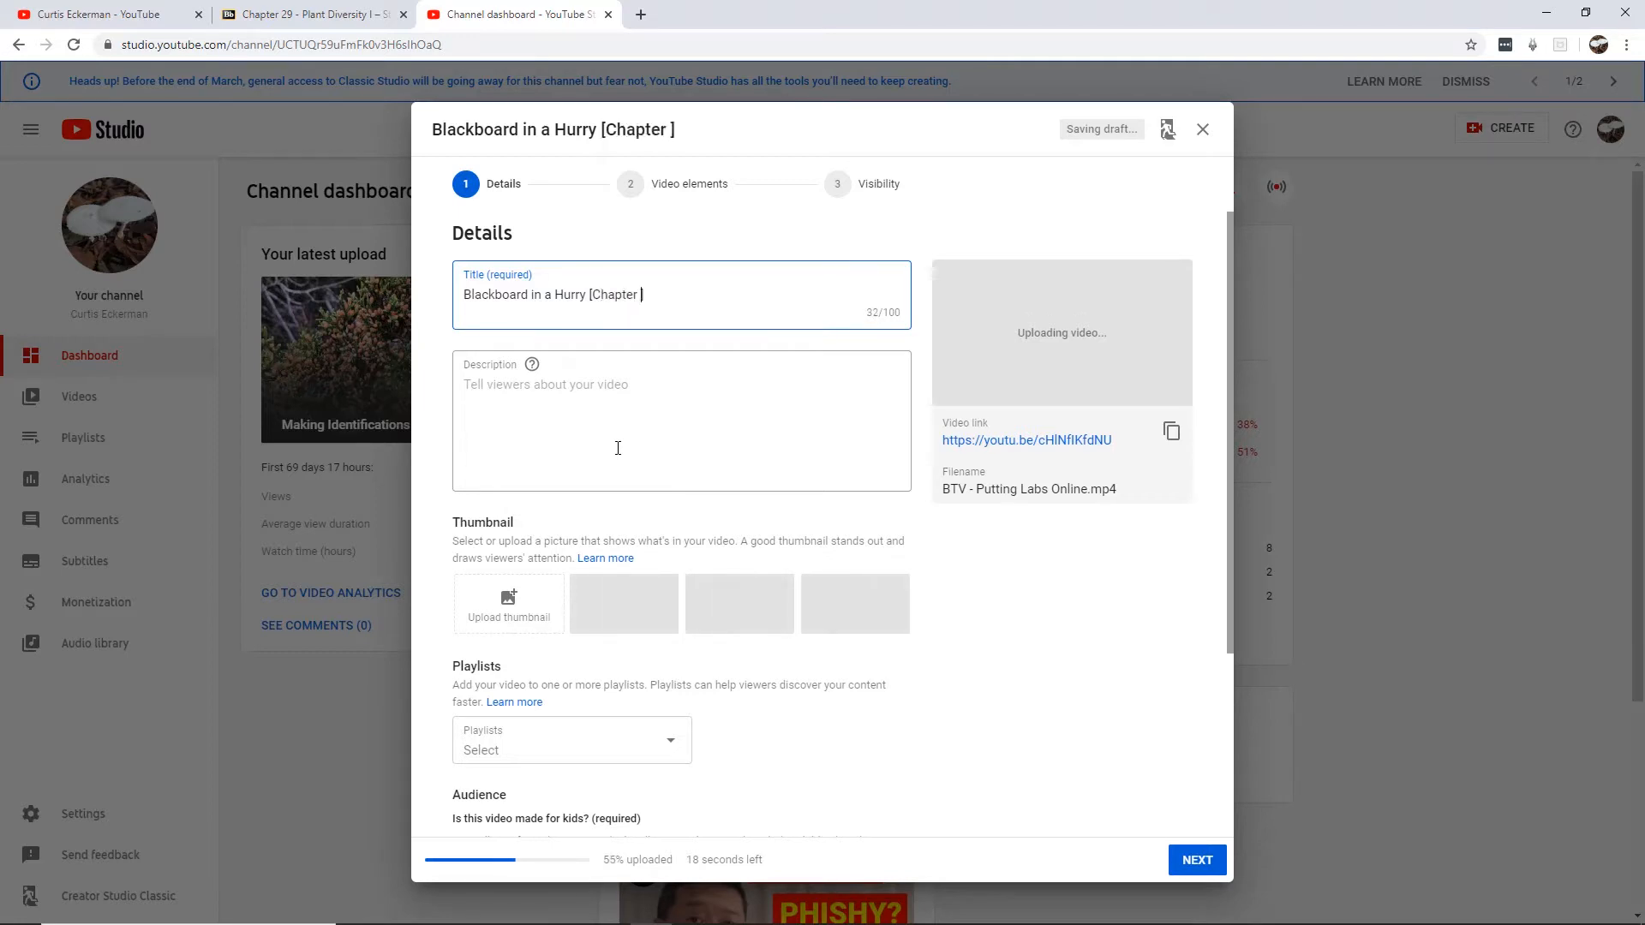
text(13] - Ideas about labs onine)
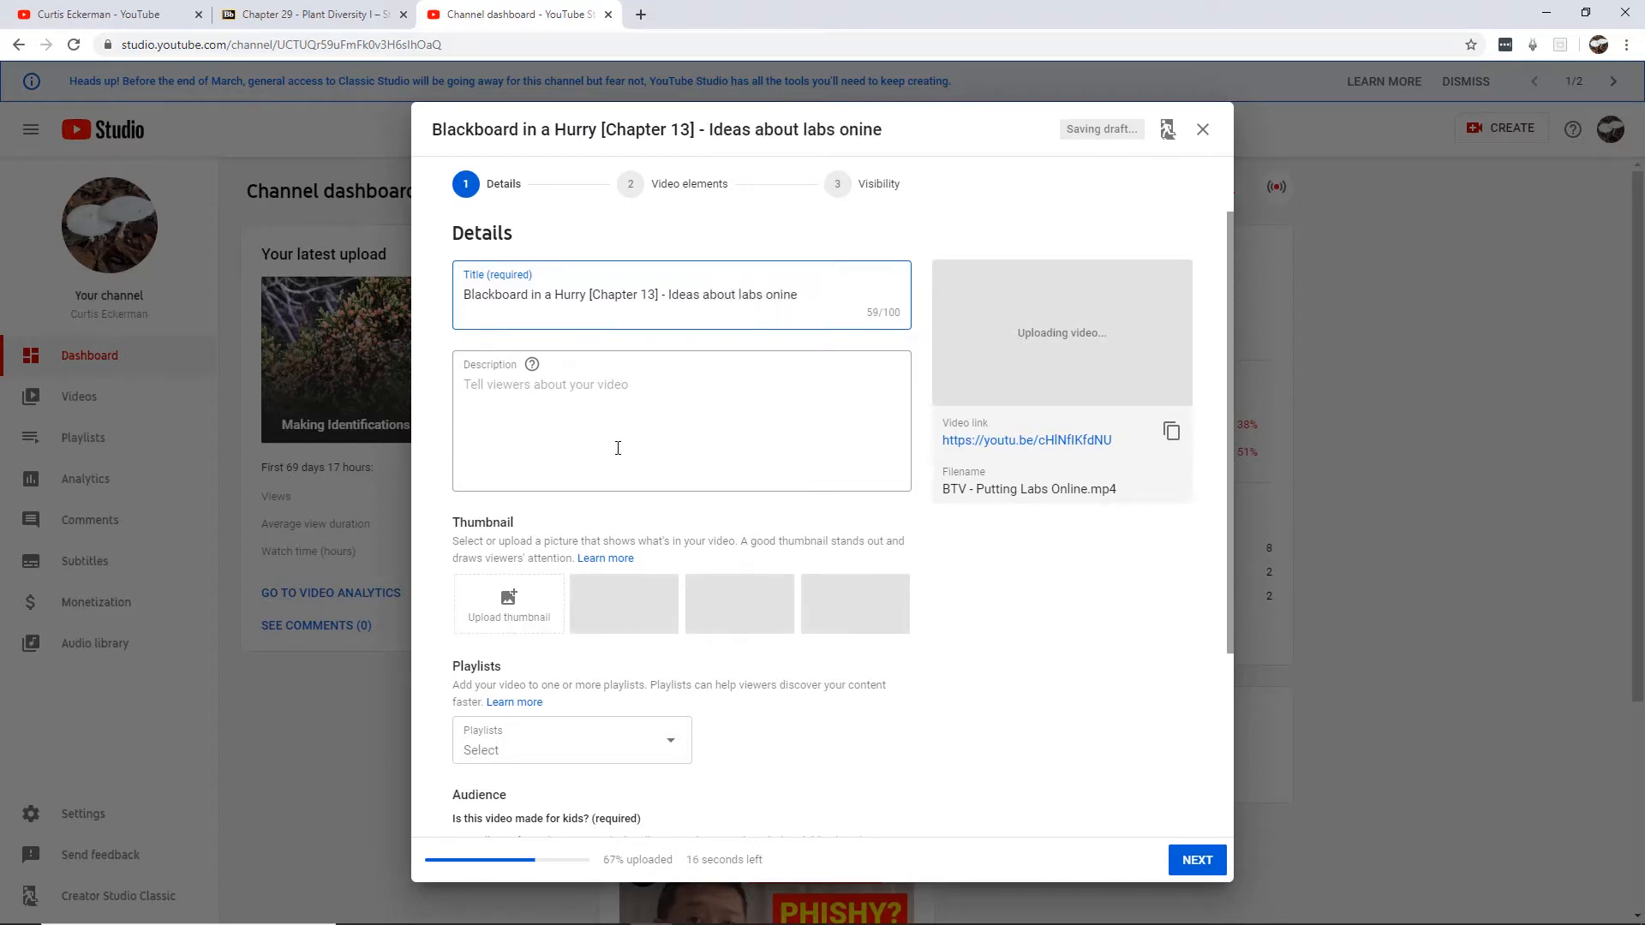
key(BackSpace)
key(BackSpace)
key(BackSpace)
text(line)
Step: Enter "Description -" as the video's description
click(654, 457)
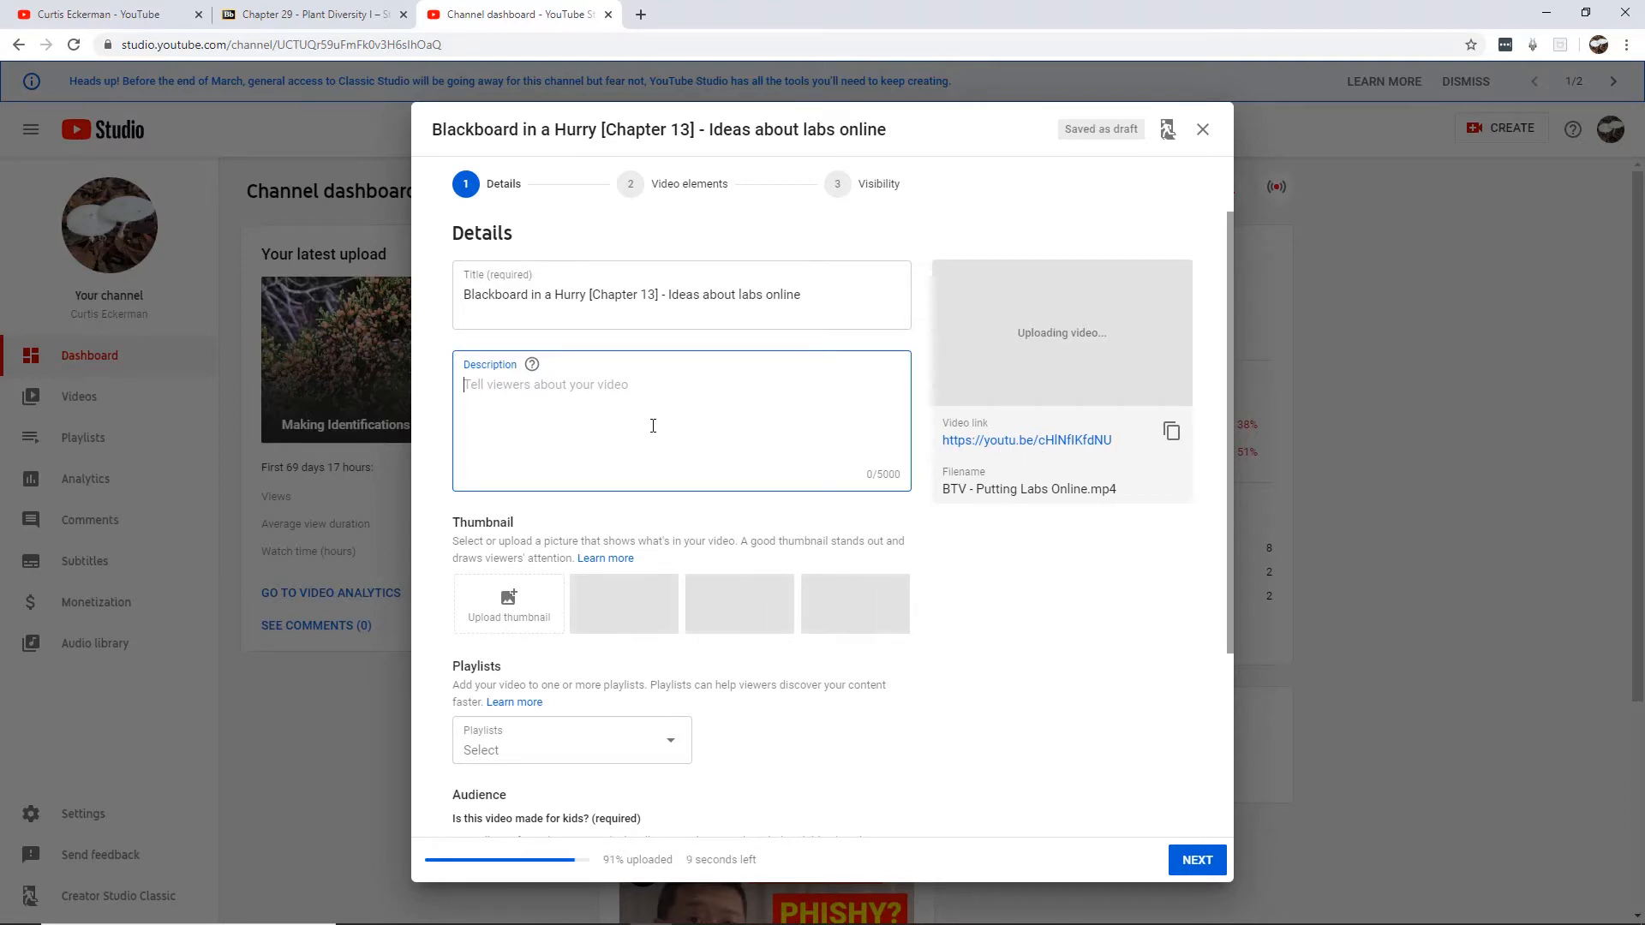
text(Desc)
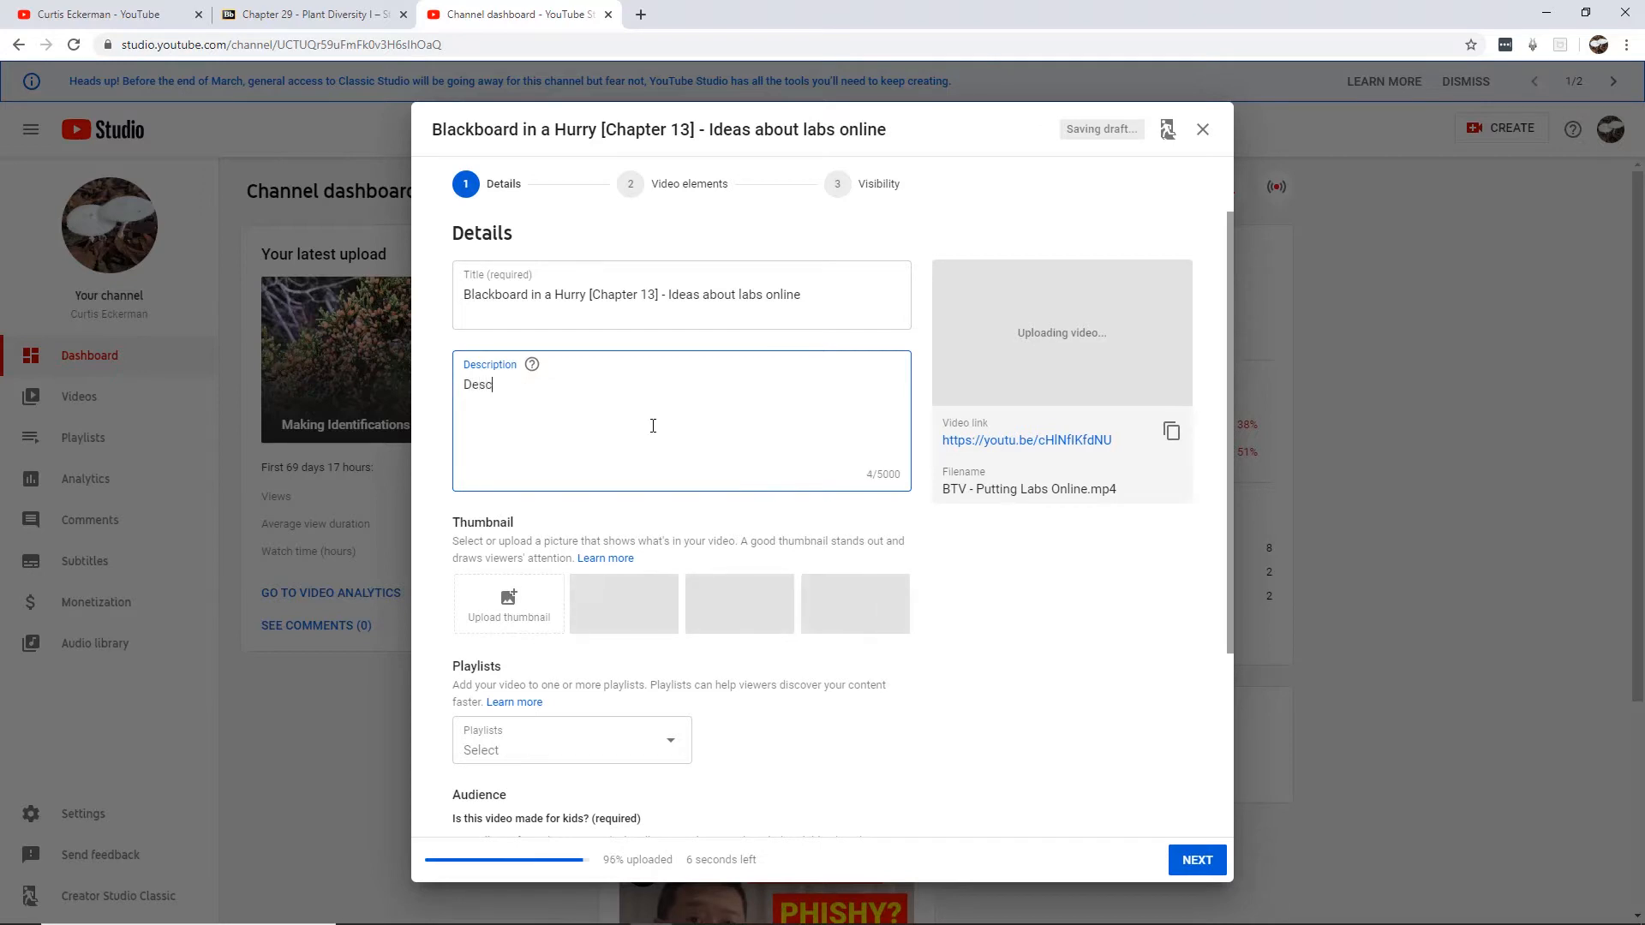
text(ri)
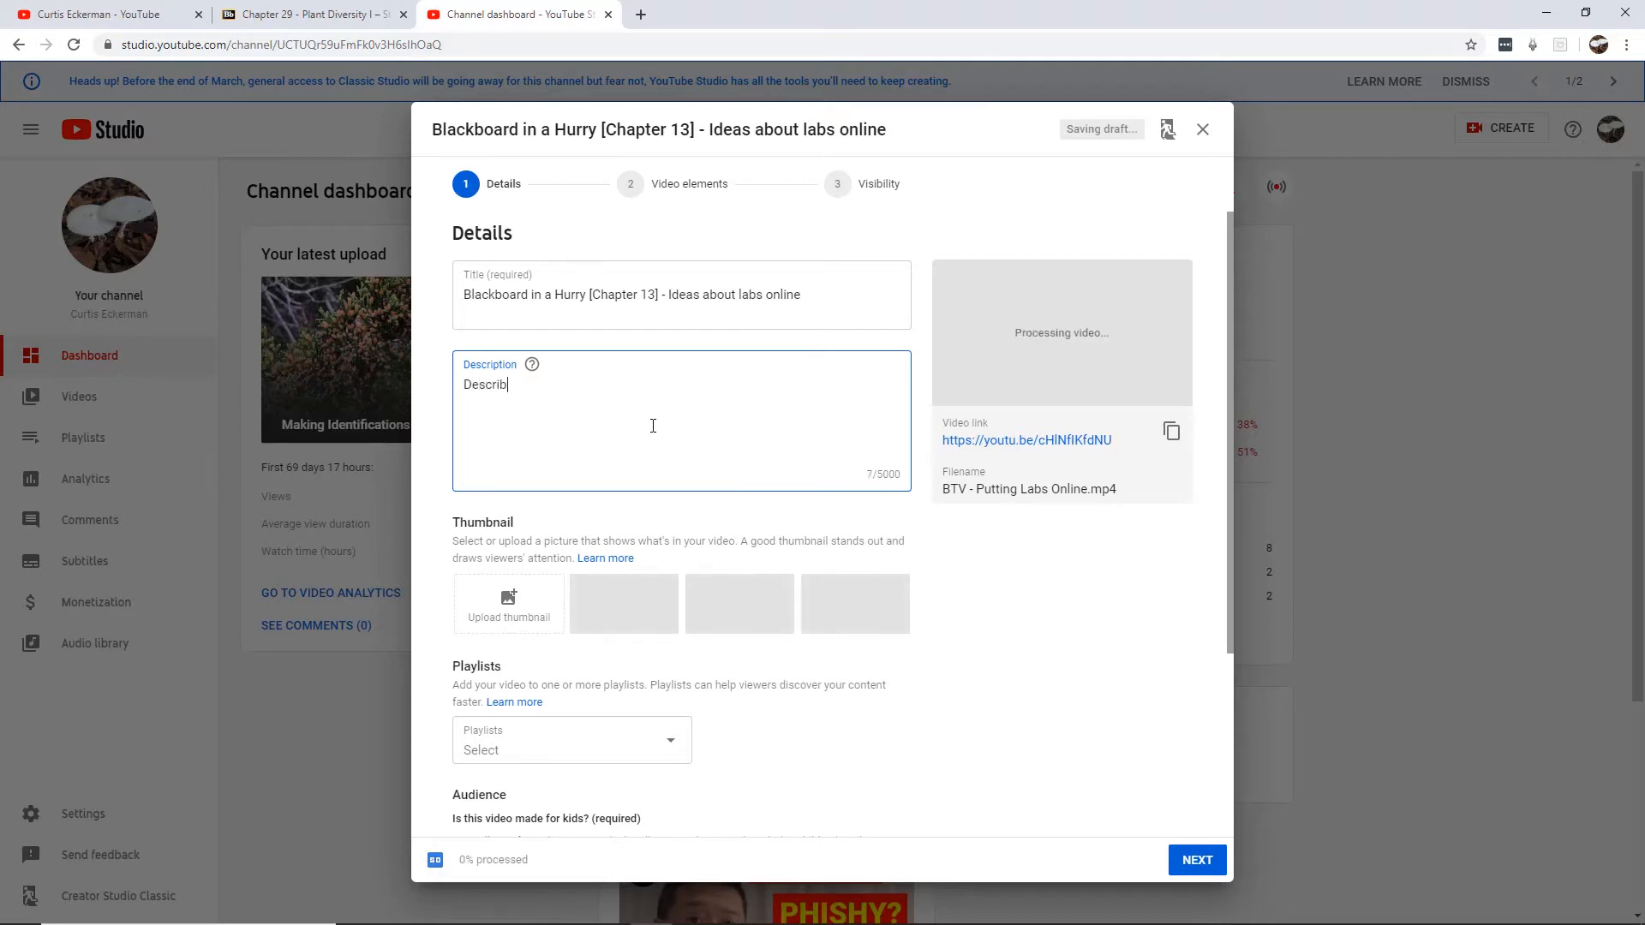
text(ption -)
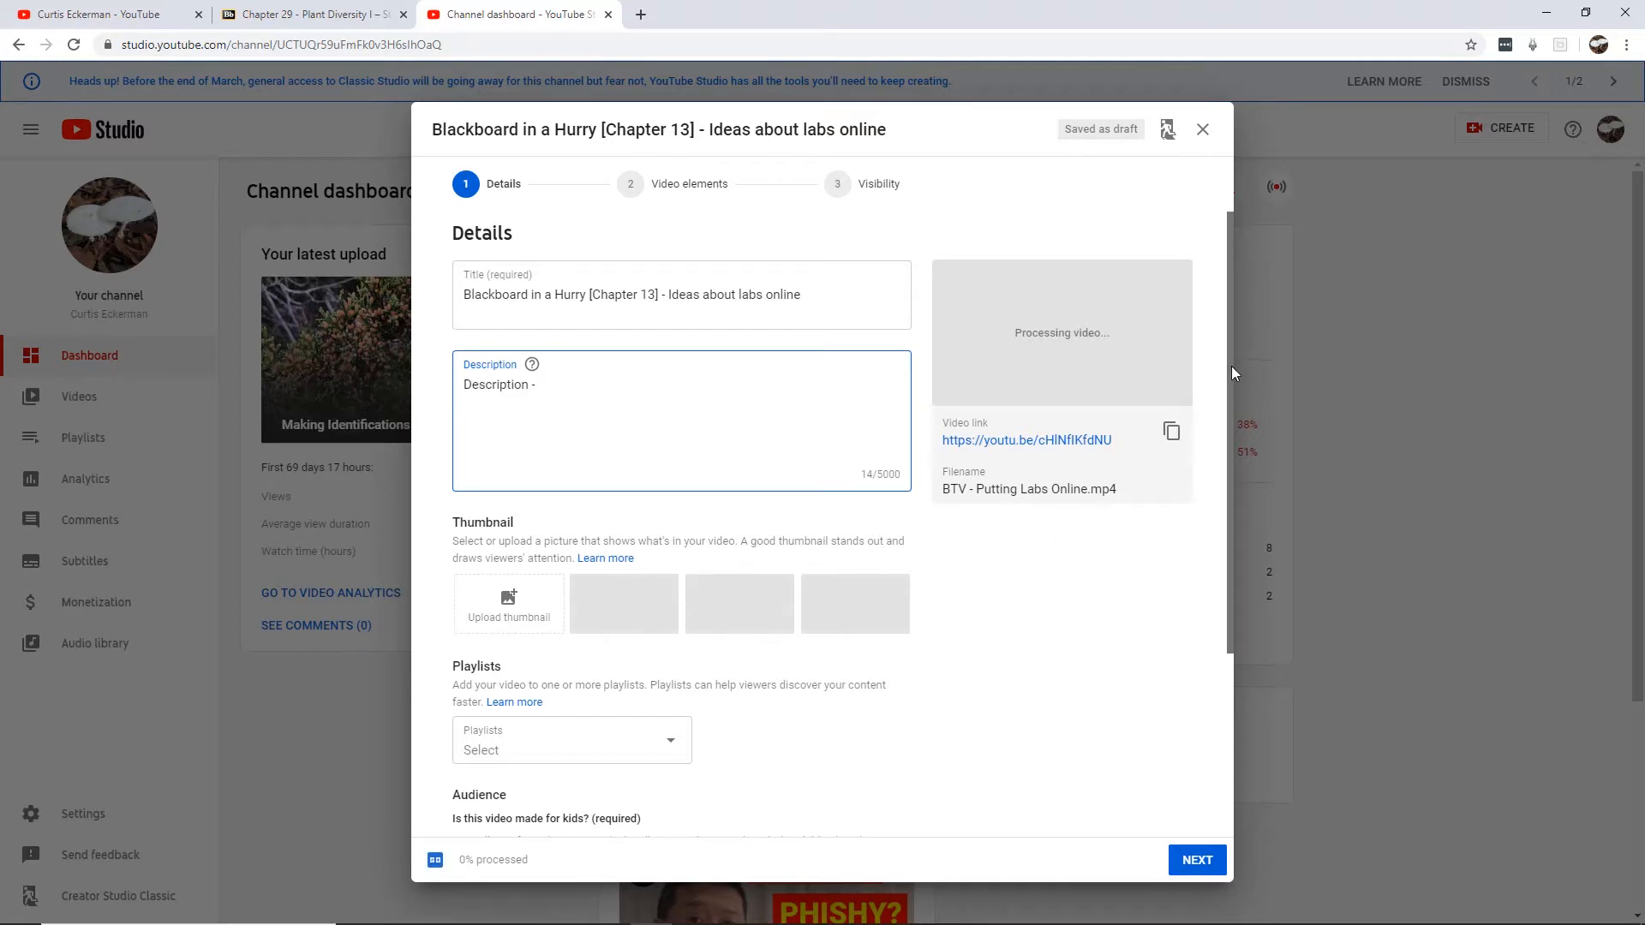
Step: Look through the playlists available for the video without assigning one
drag(1232, 366, 1244, 486)
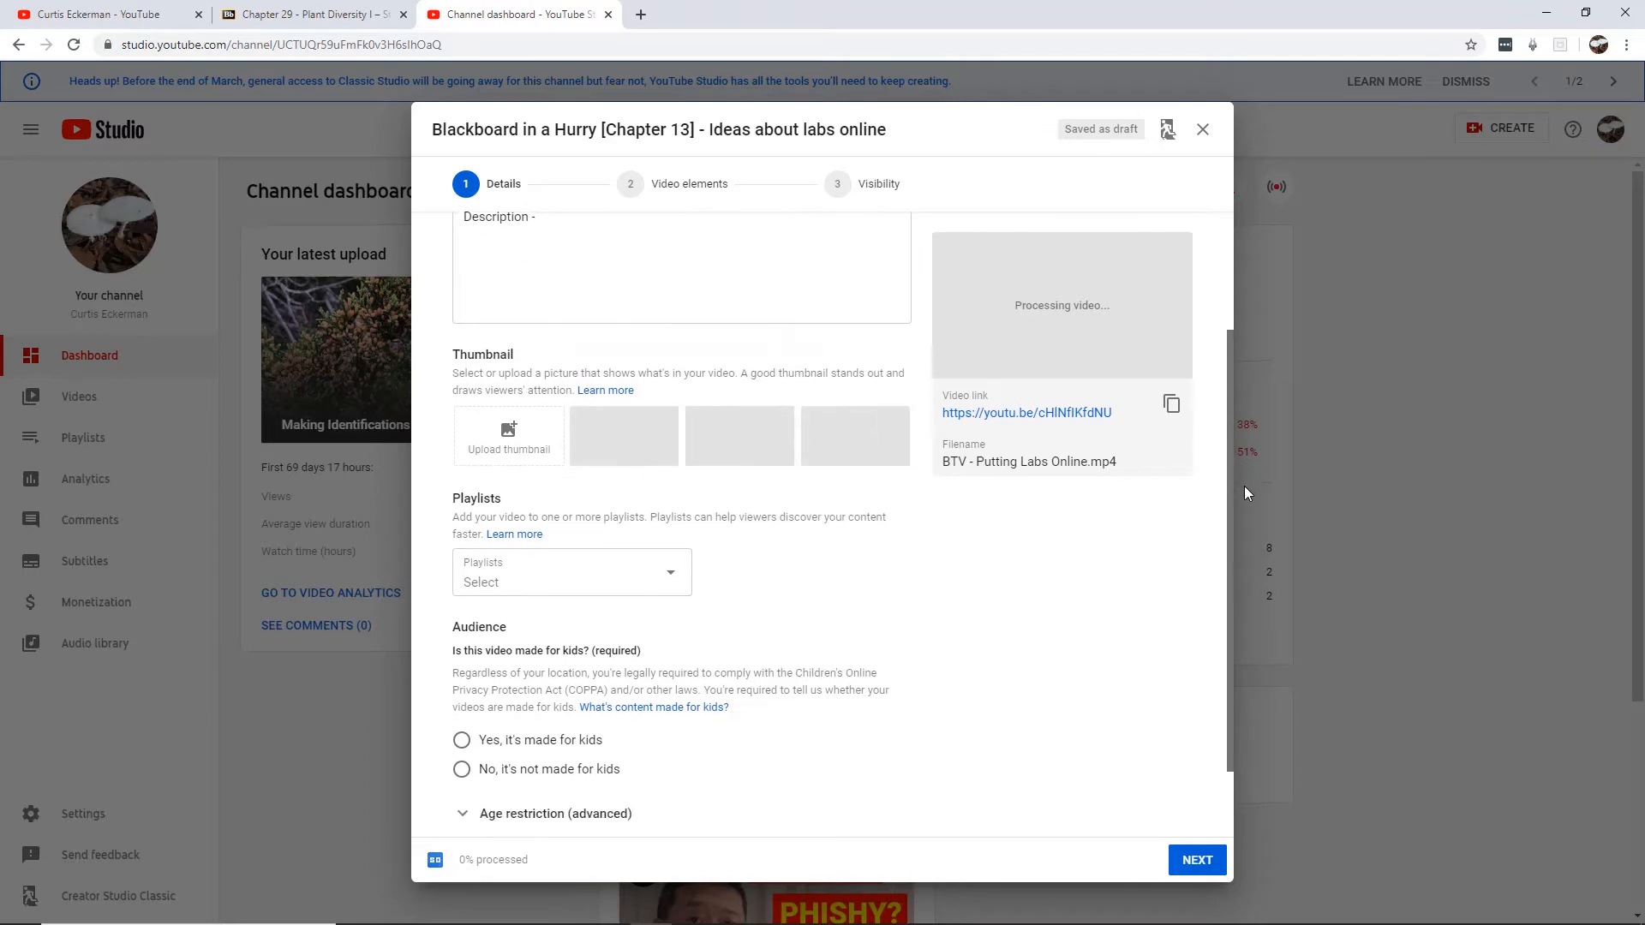
click(504, 581)
drag(507, 574, 709, 605)
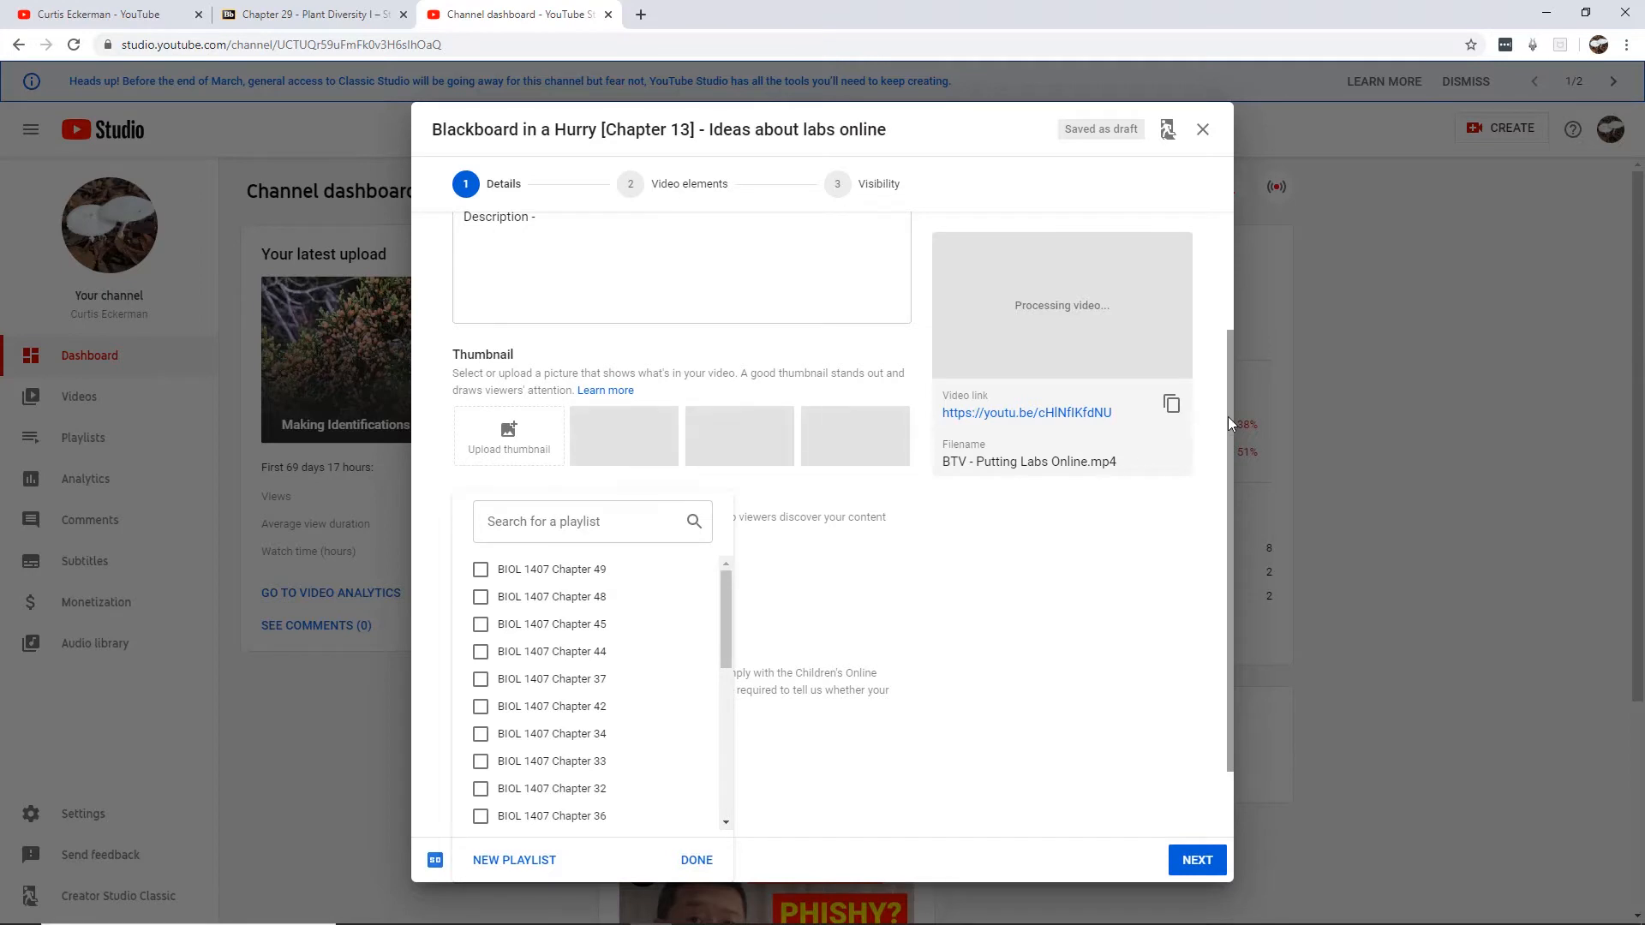
click(837, 559)
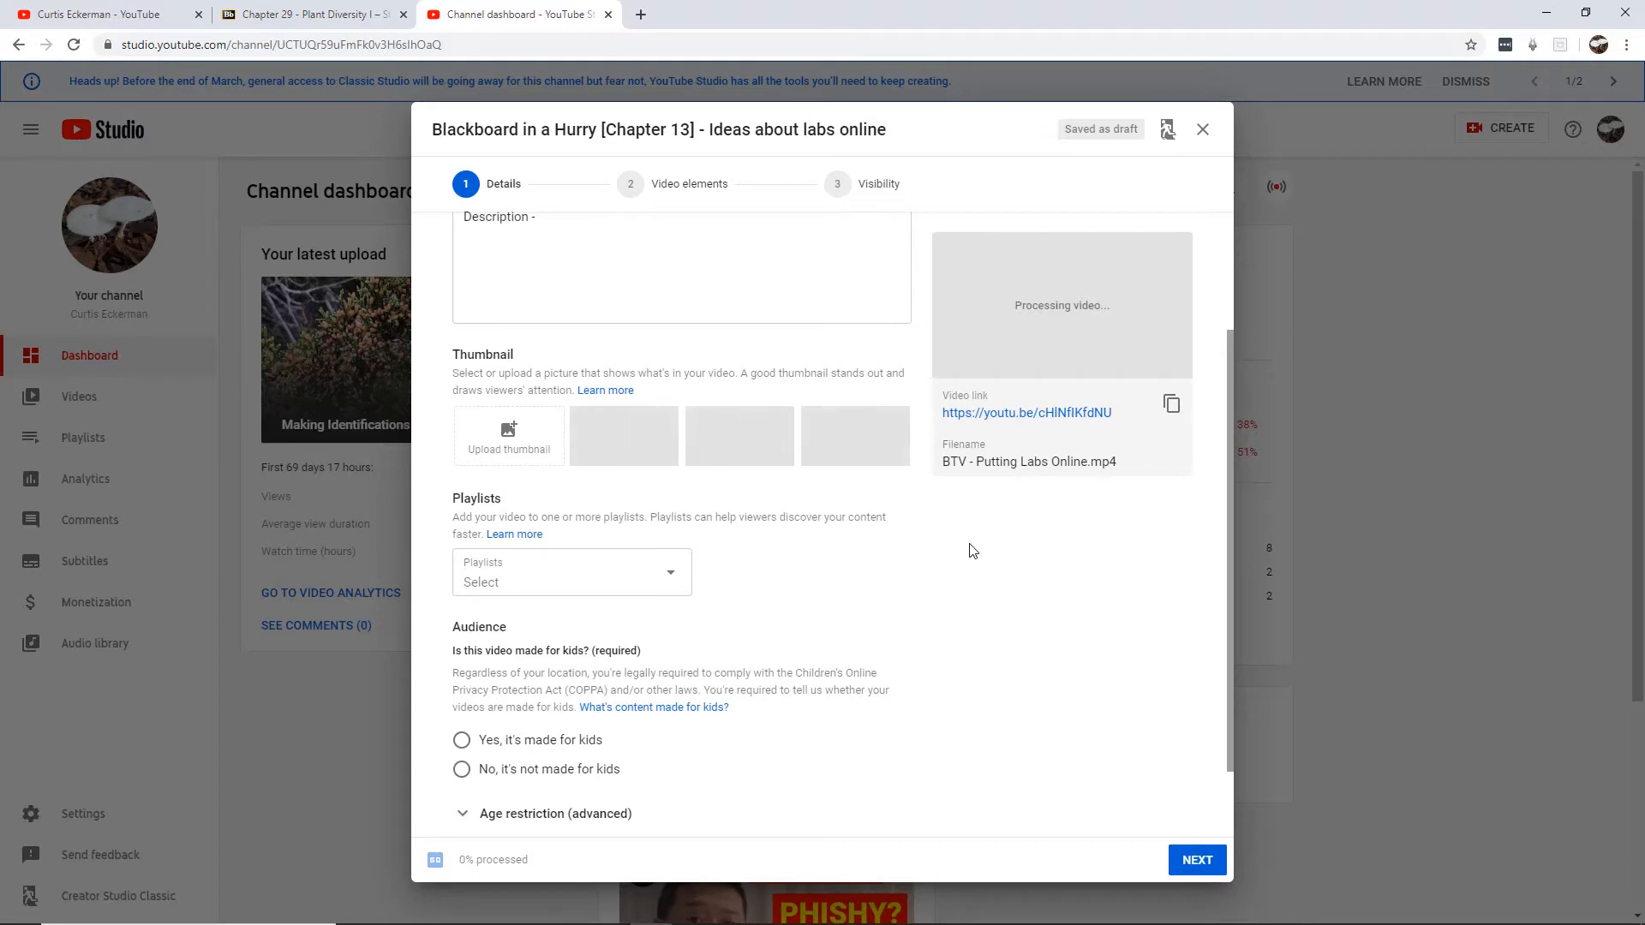
Step: Declare the video as not made for kids and expand the additional detail options
scroll(1231, 428, down, 1)
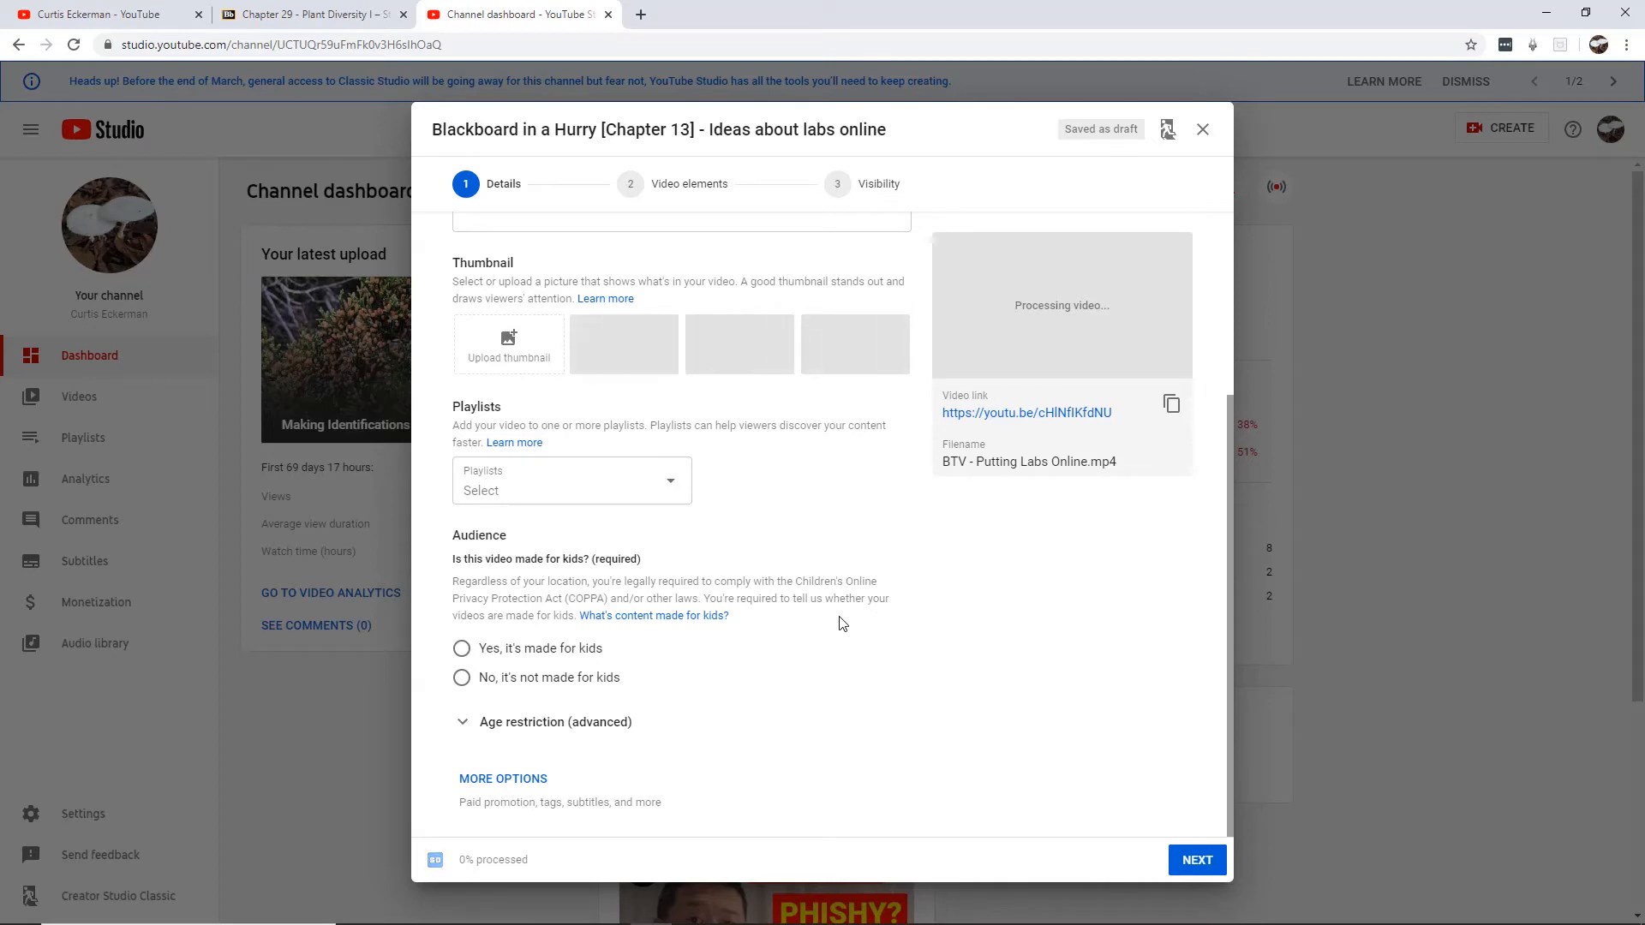
click(462, 680)
click(542, 788)
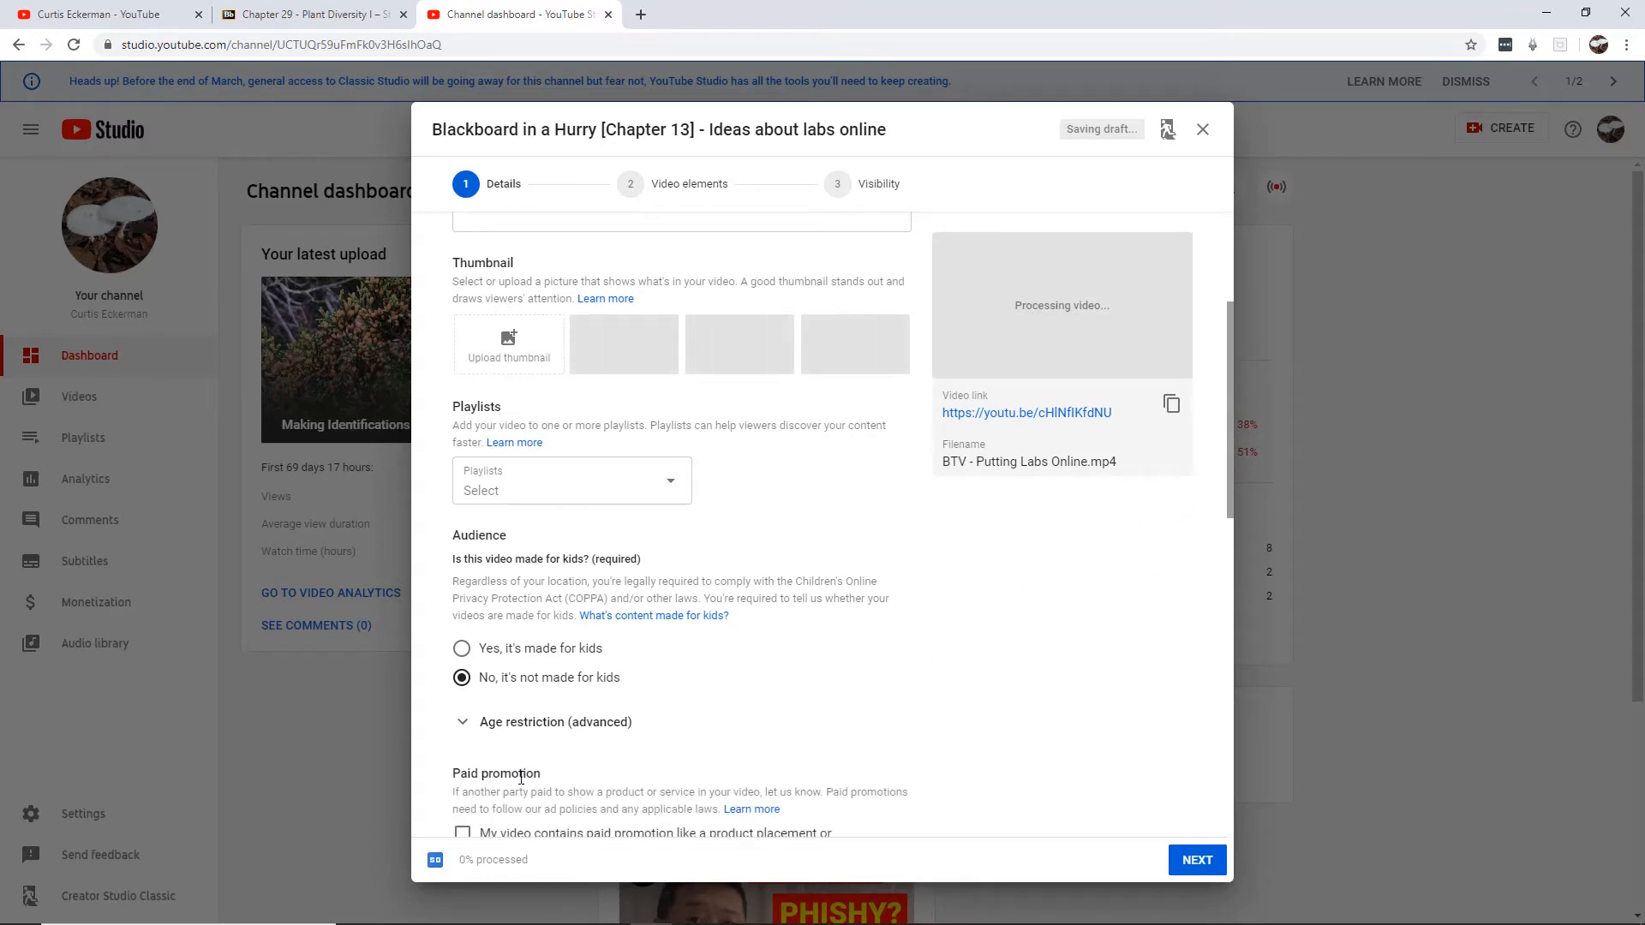
Step: Add the tags "blackboard", "lab" and "online" to the video
scroll(700, 695, down, 6)
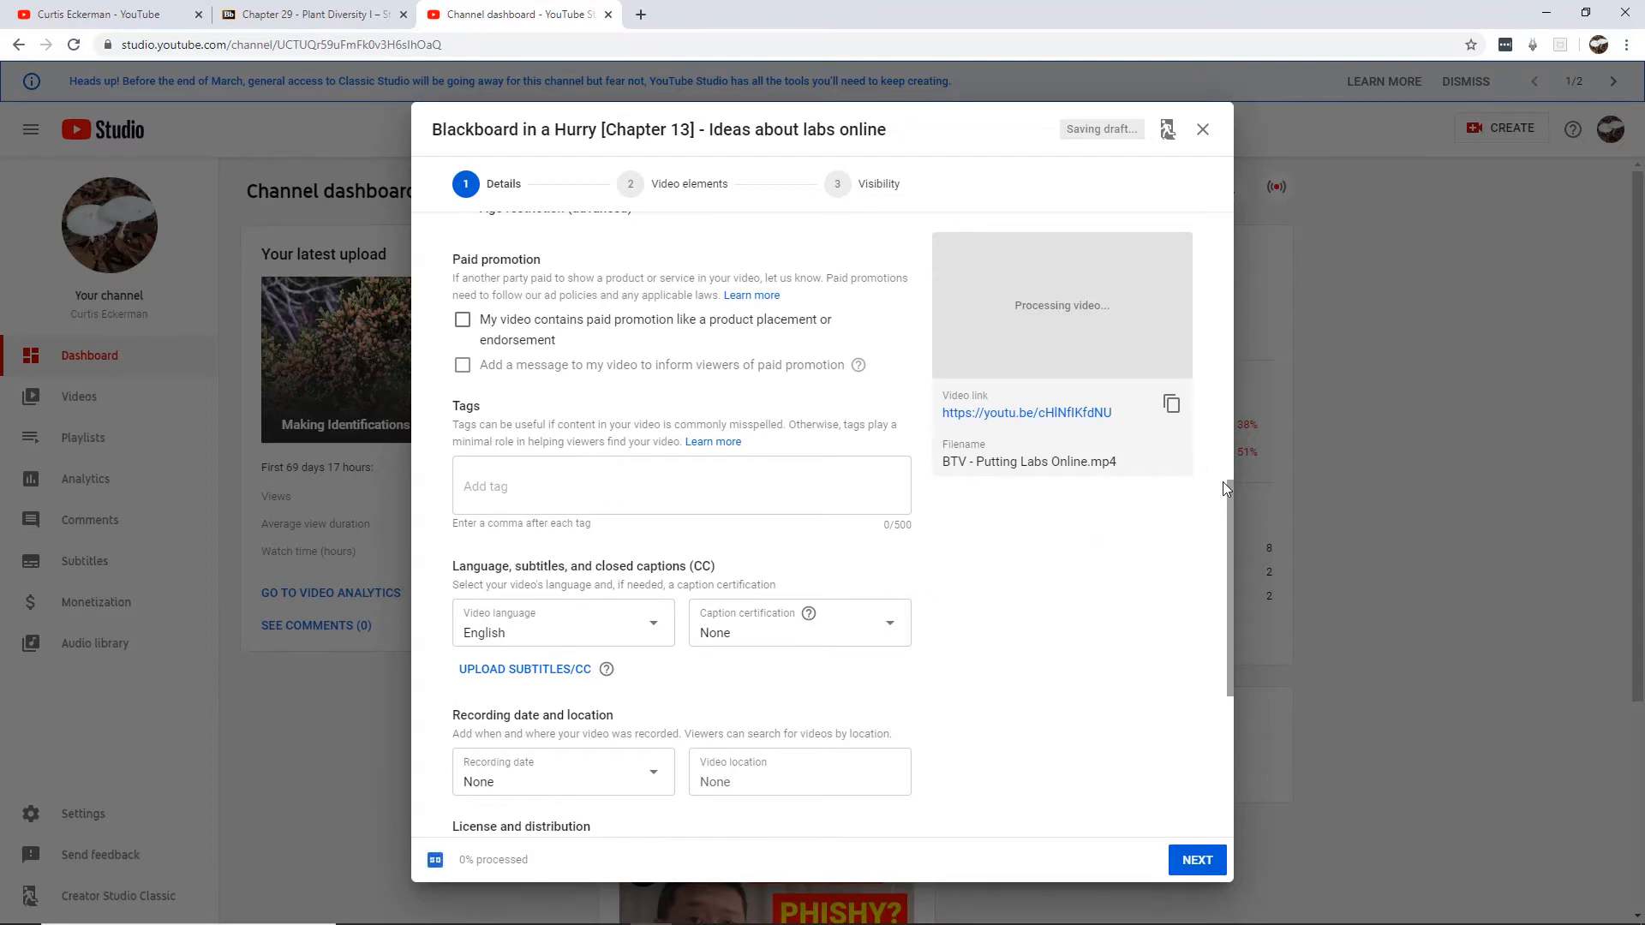
drag(1228, 498, 1231, 491)
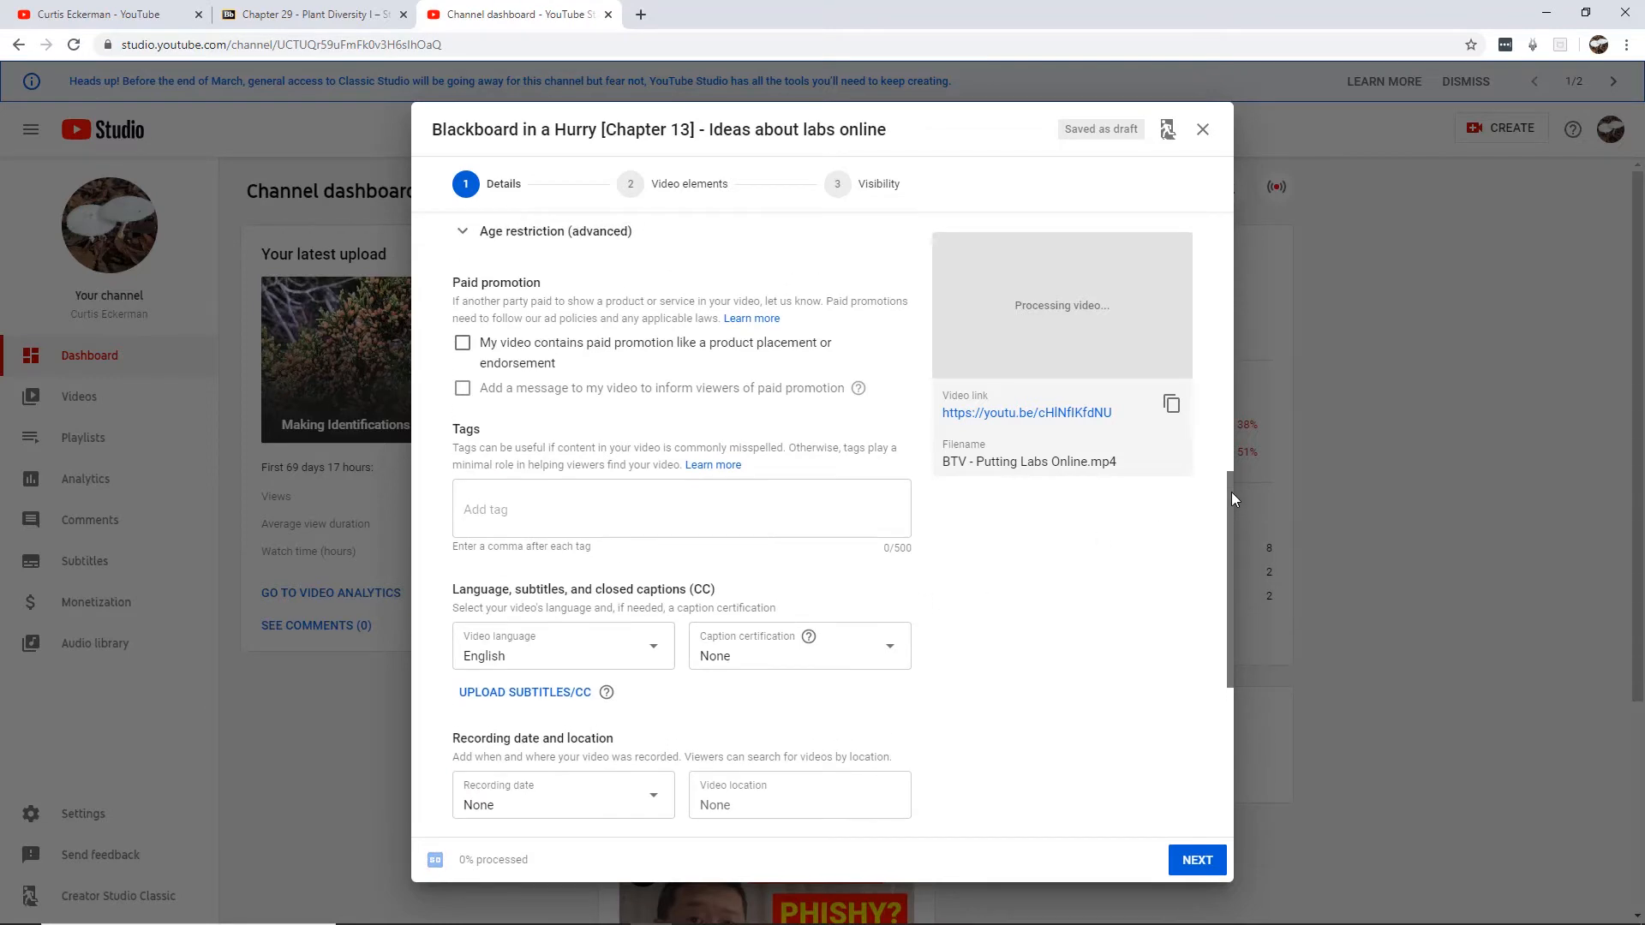
click(510, 518)
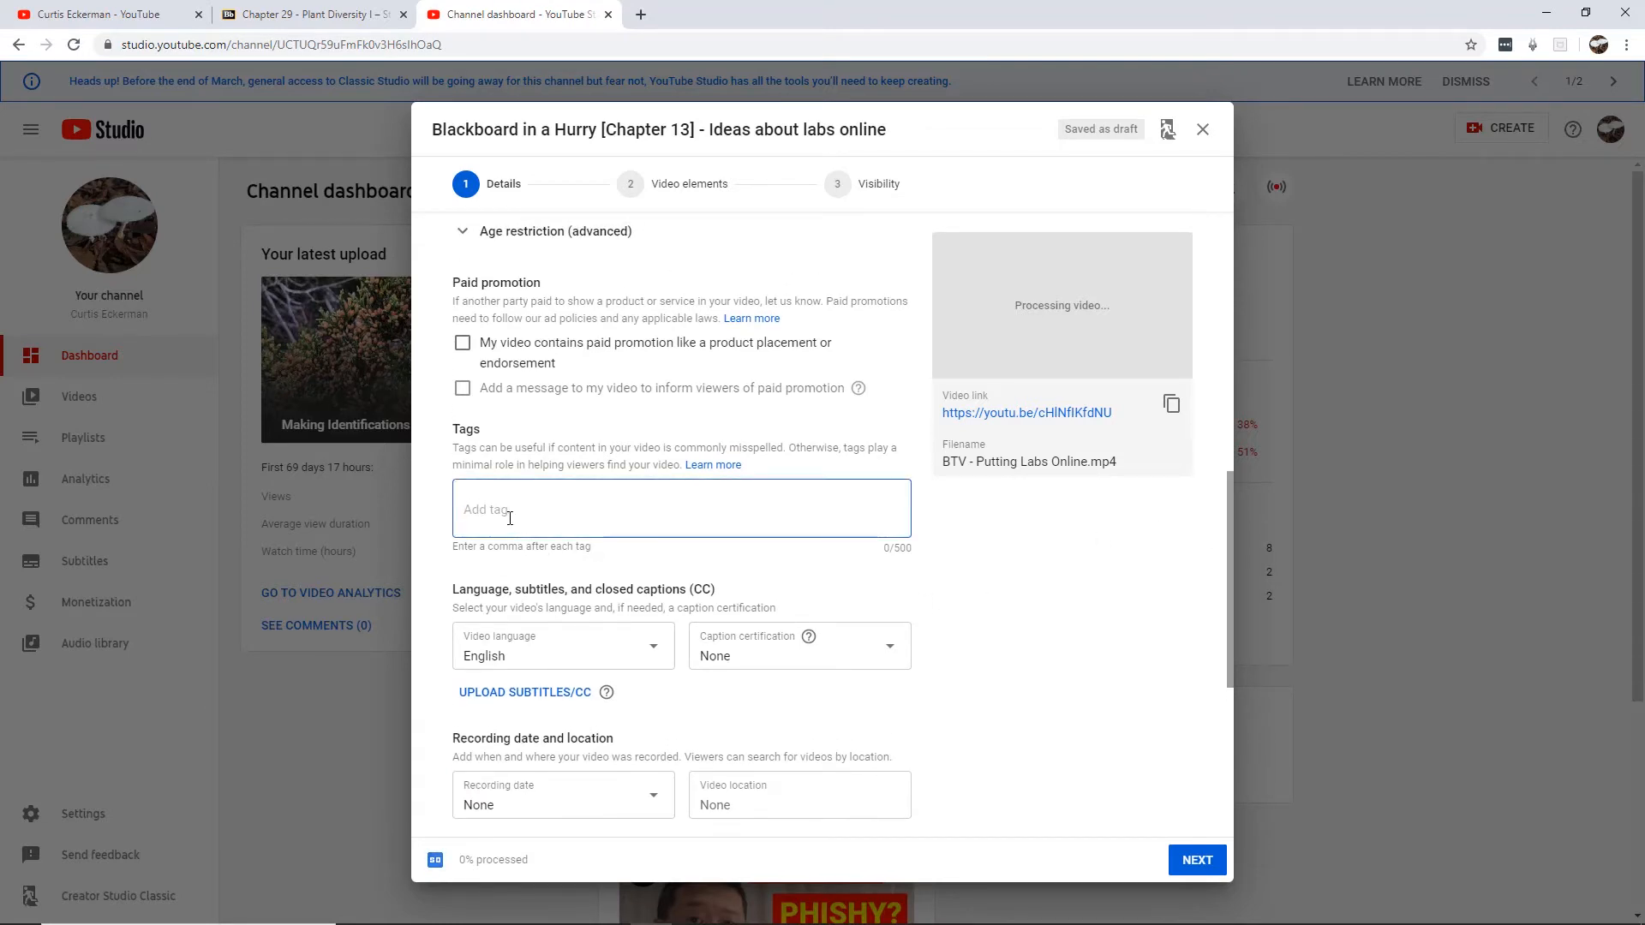
text(blackboard)
text(,)
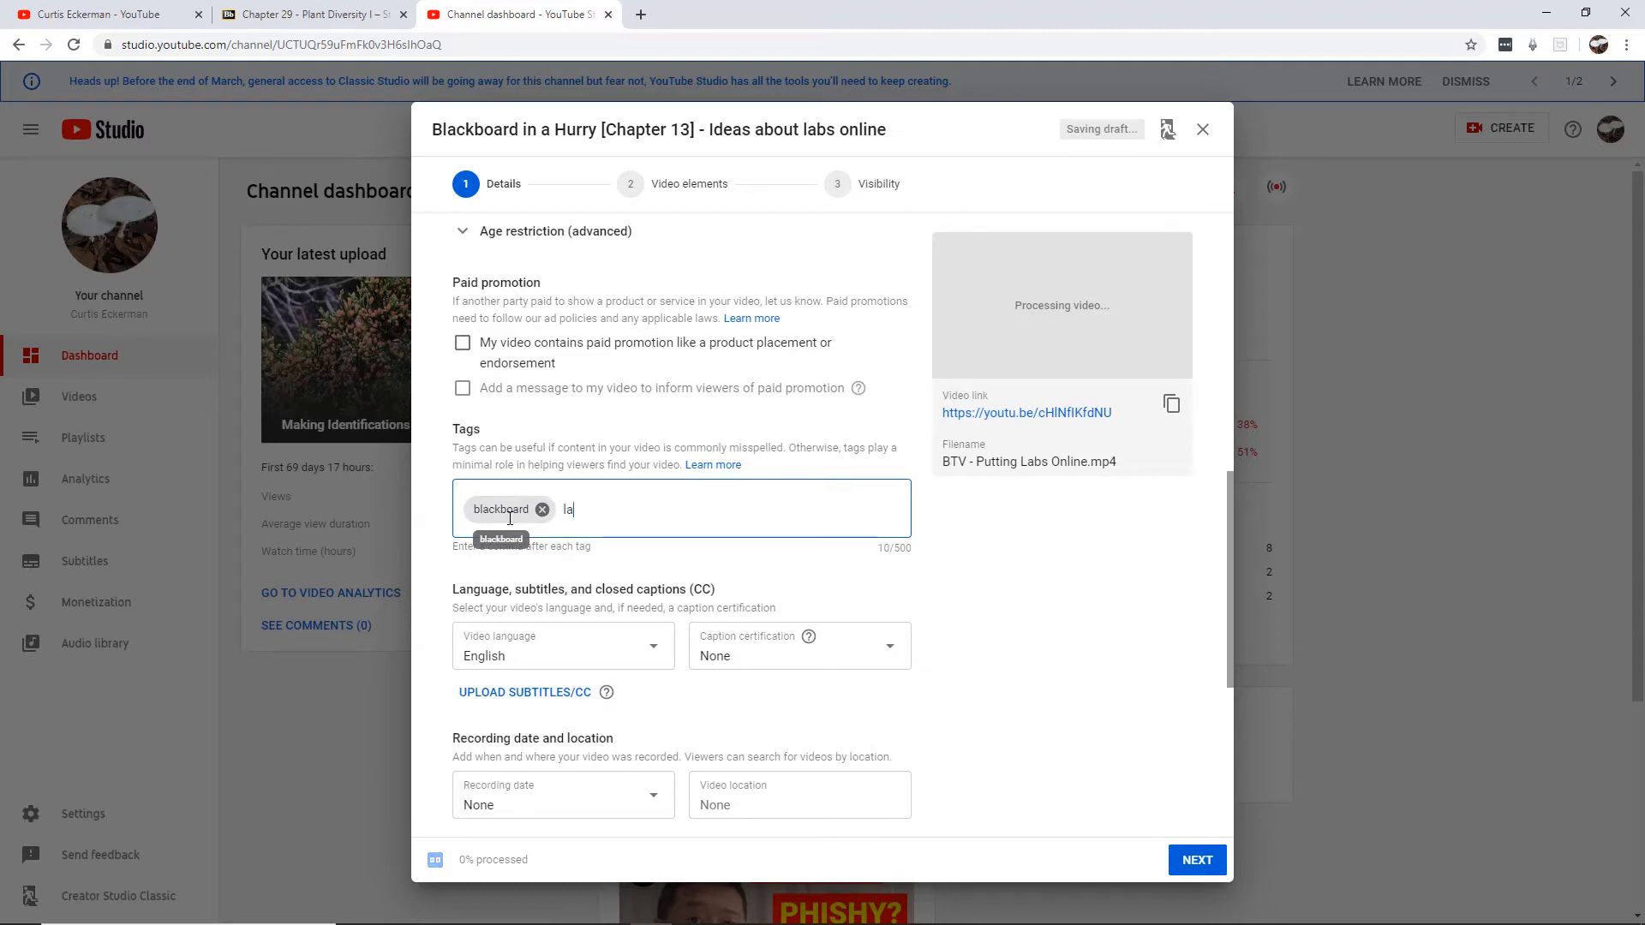
text(lab,online,)
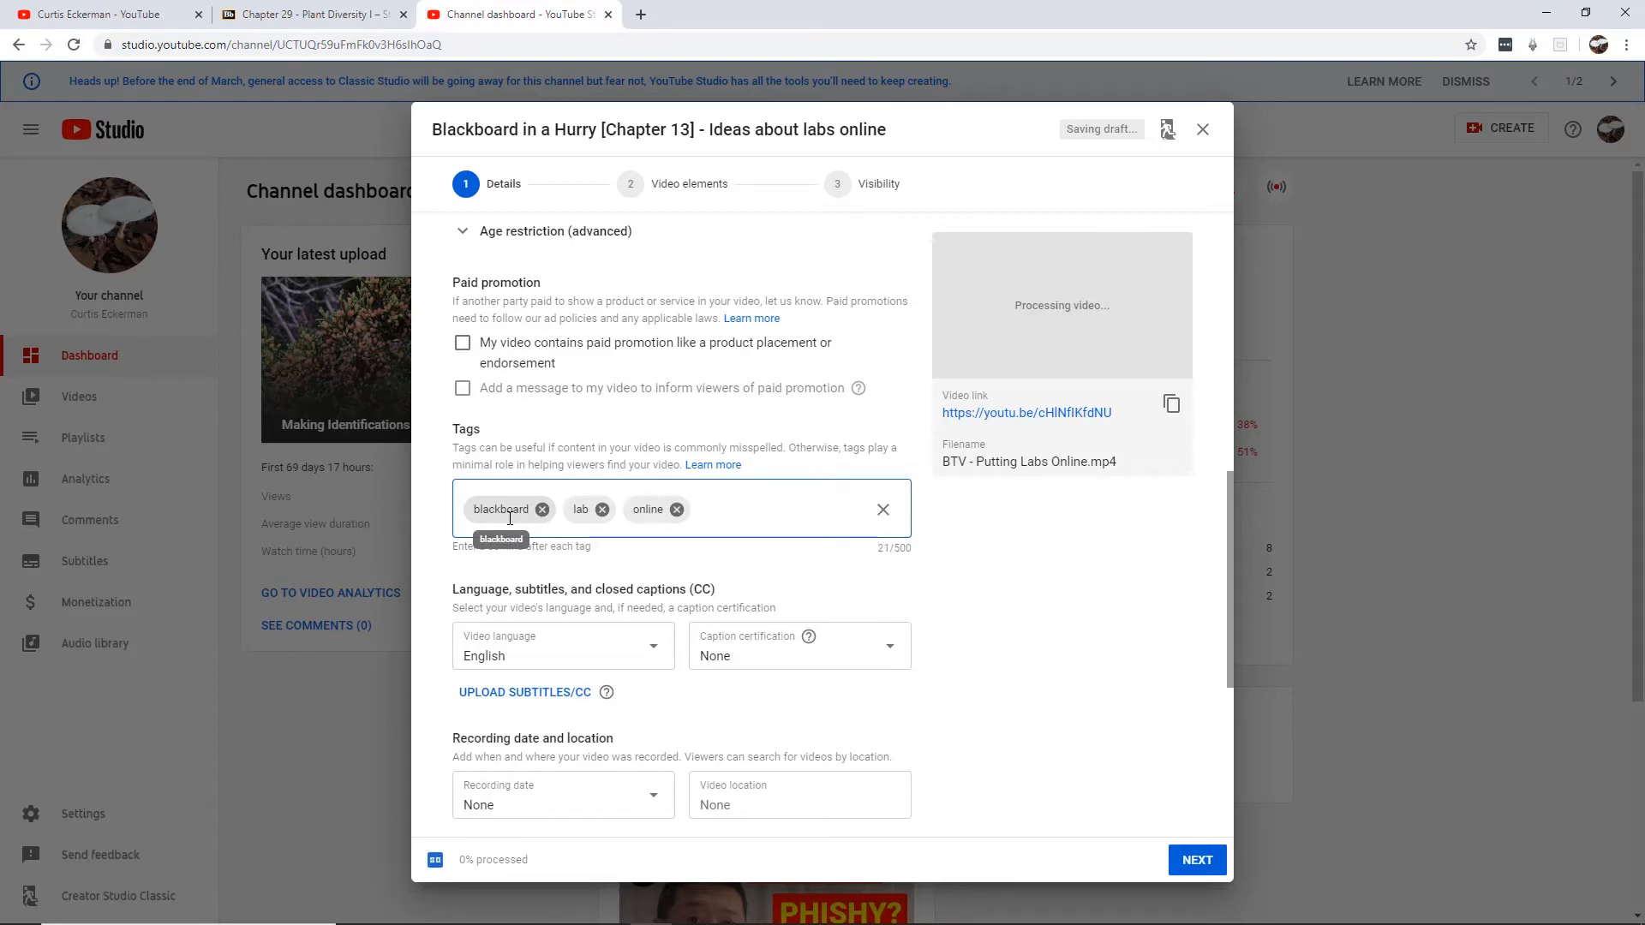
Step: Review the remaining detail options and advance past Video elements to the Visibility stage of the upload
drag(1227, 507, 1227, 541)
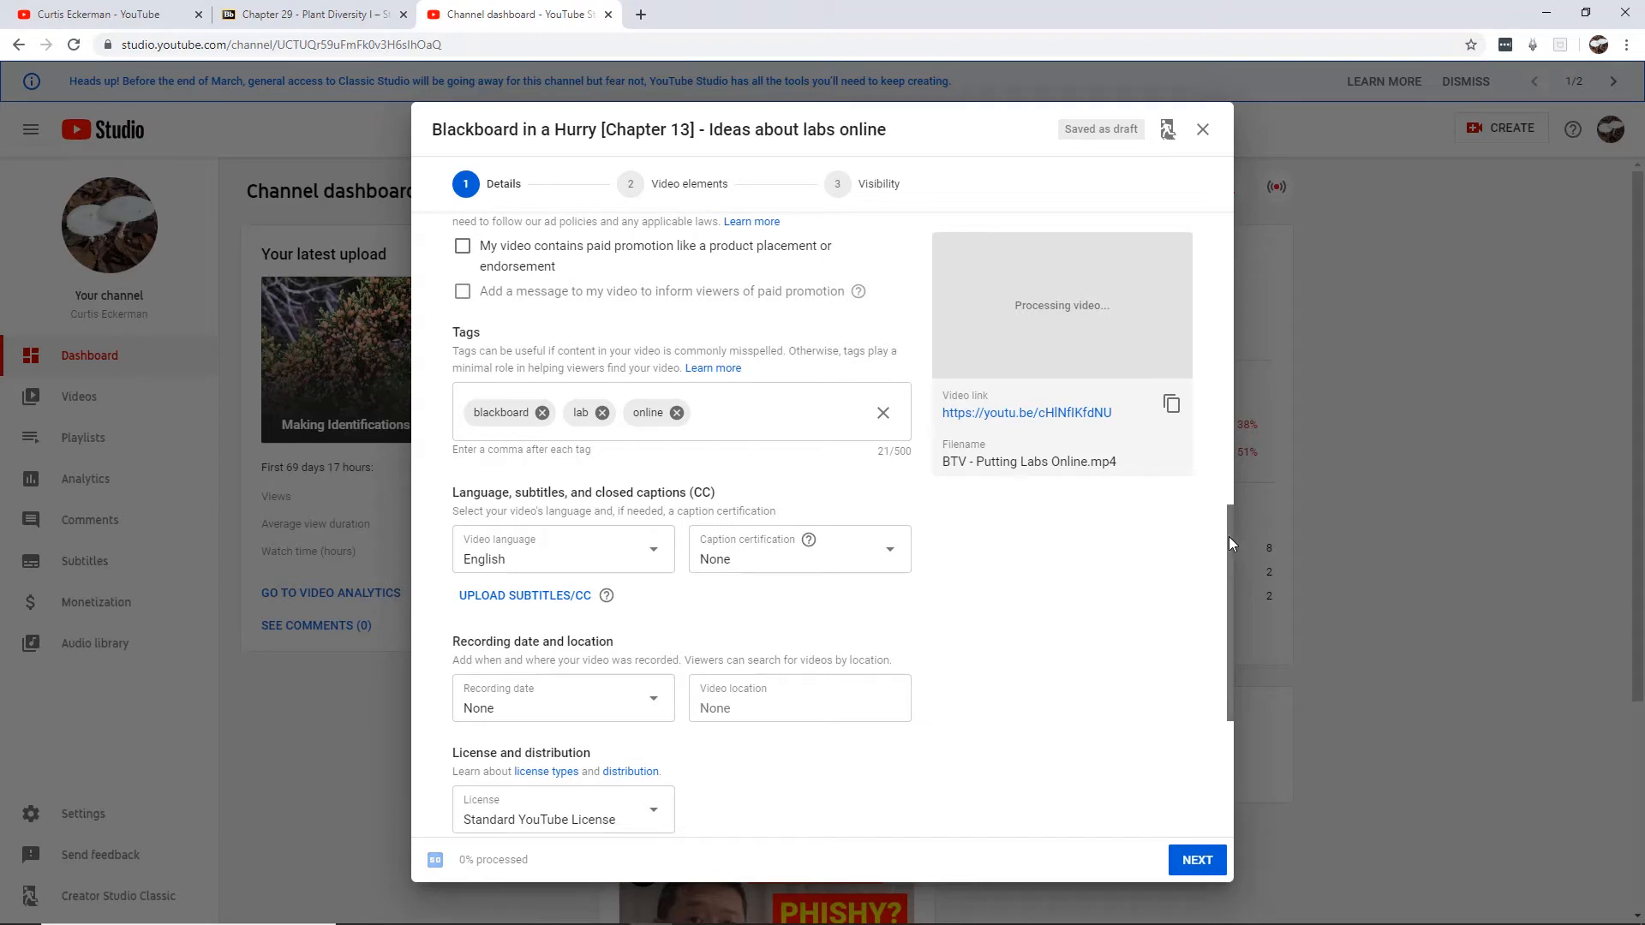
drag(1229, 542, 1226, 683)
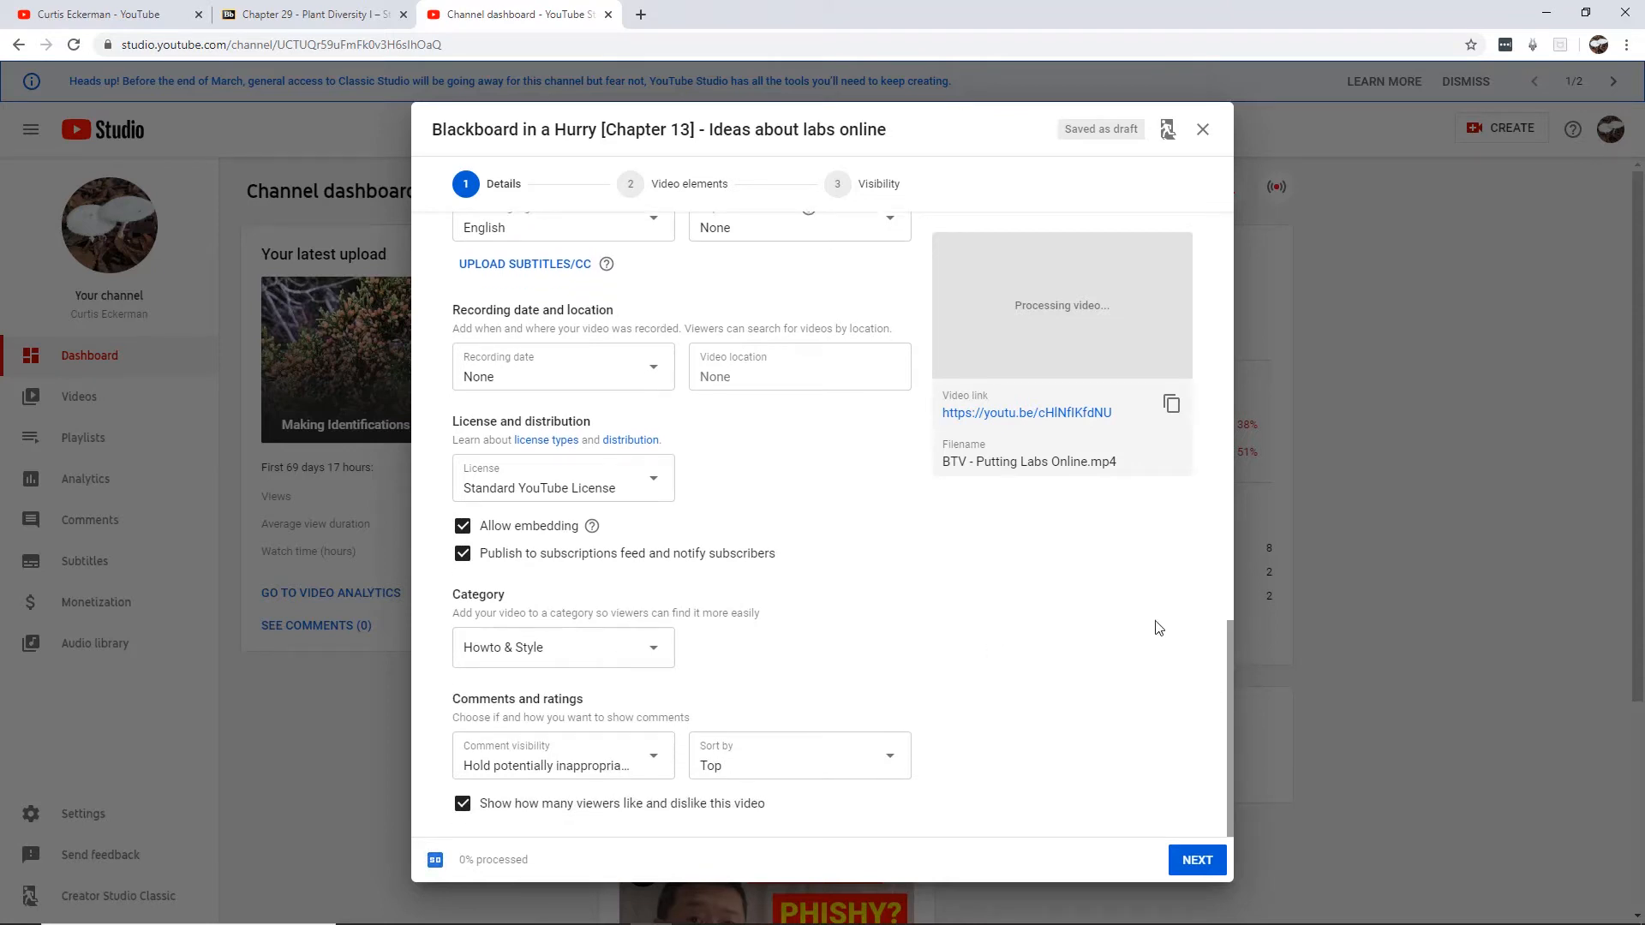
drag(1227, 649, 1233, 386)
click(1197, 859)
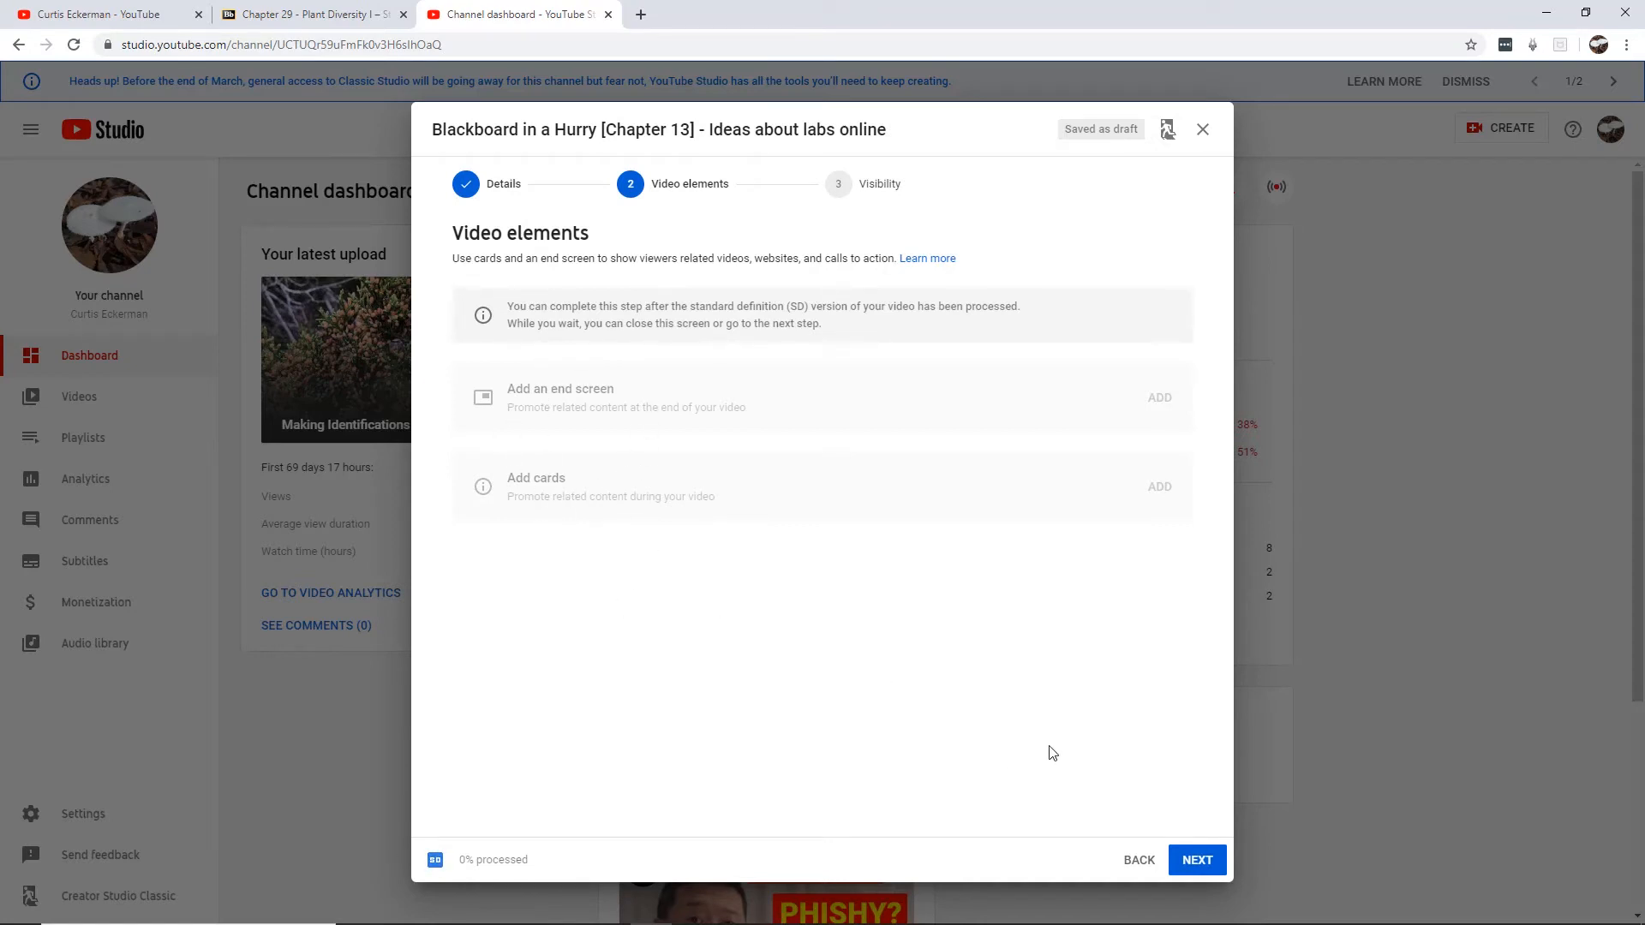
click(1198, 868)
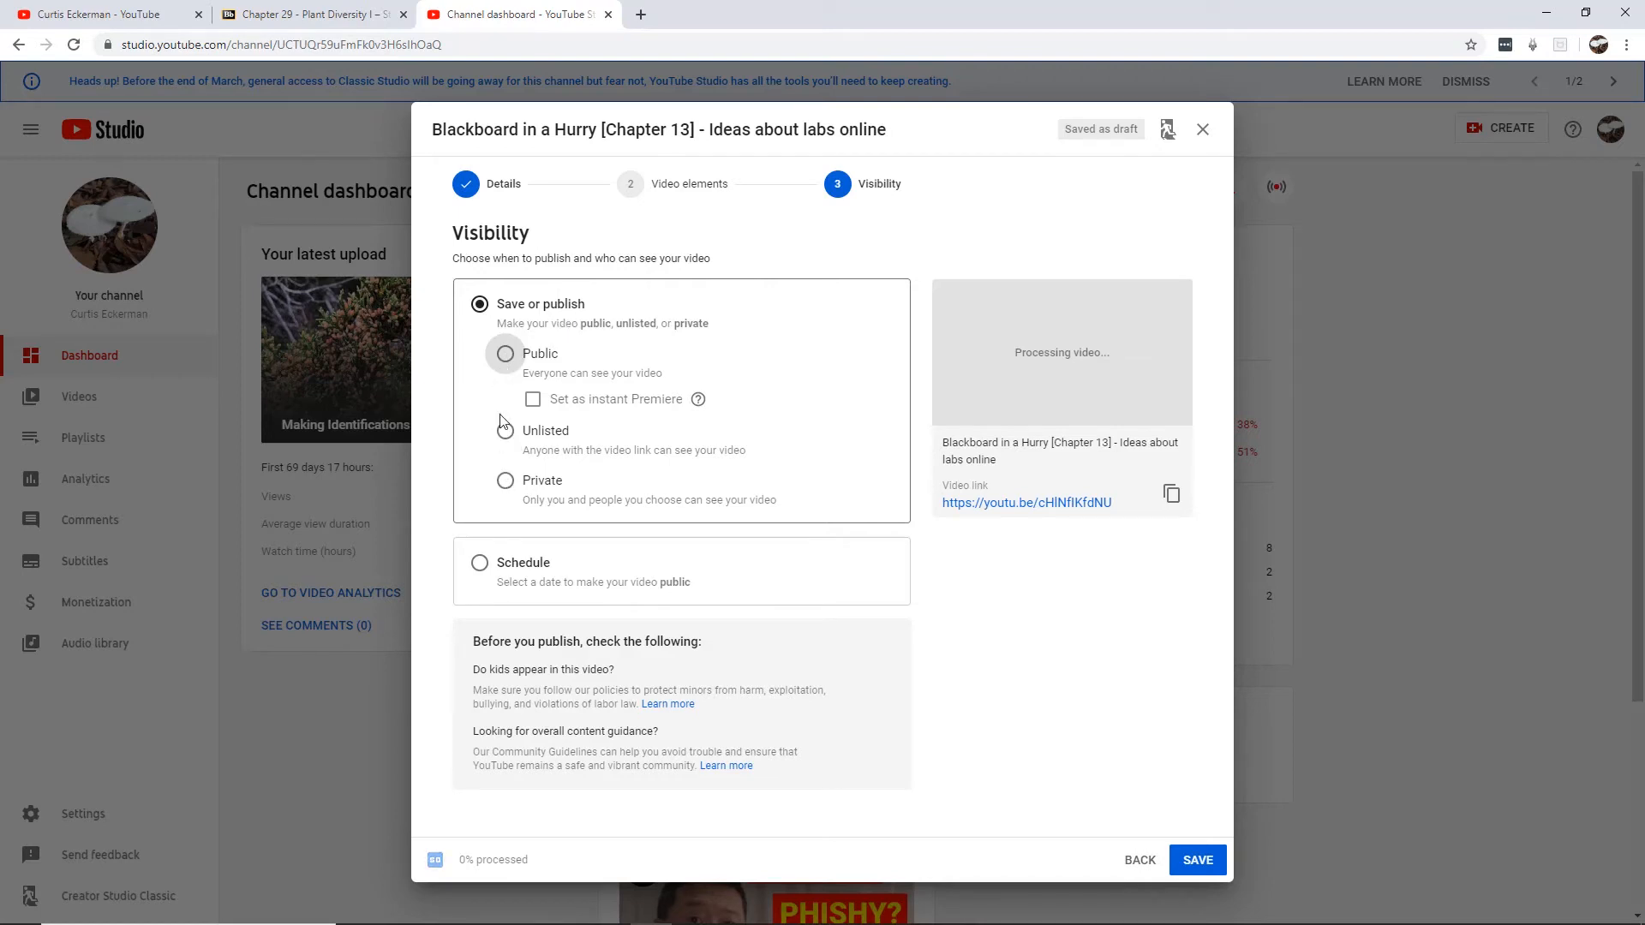
Step: Set the video's visibility to Unlisted, save the upload and dismiss the video processing notice
click(507, 358)
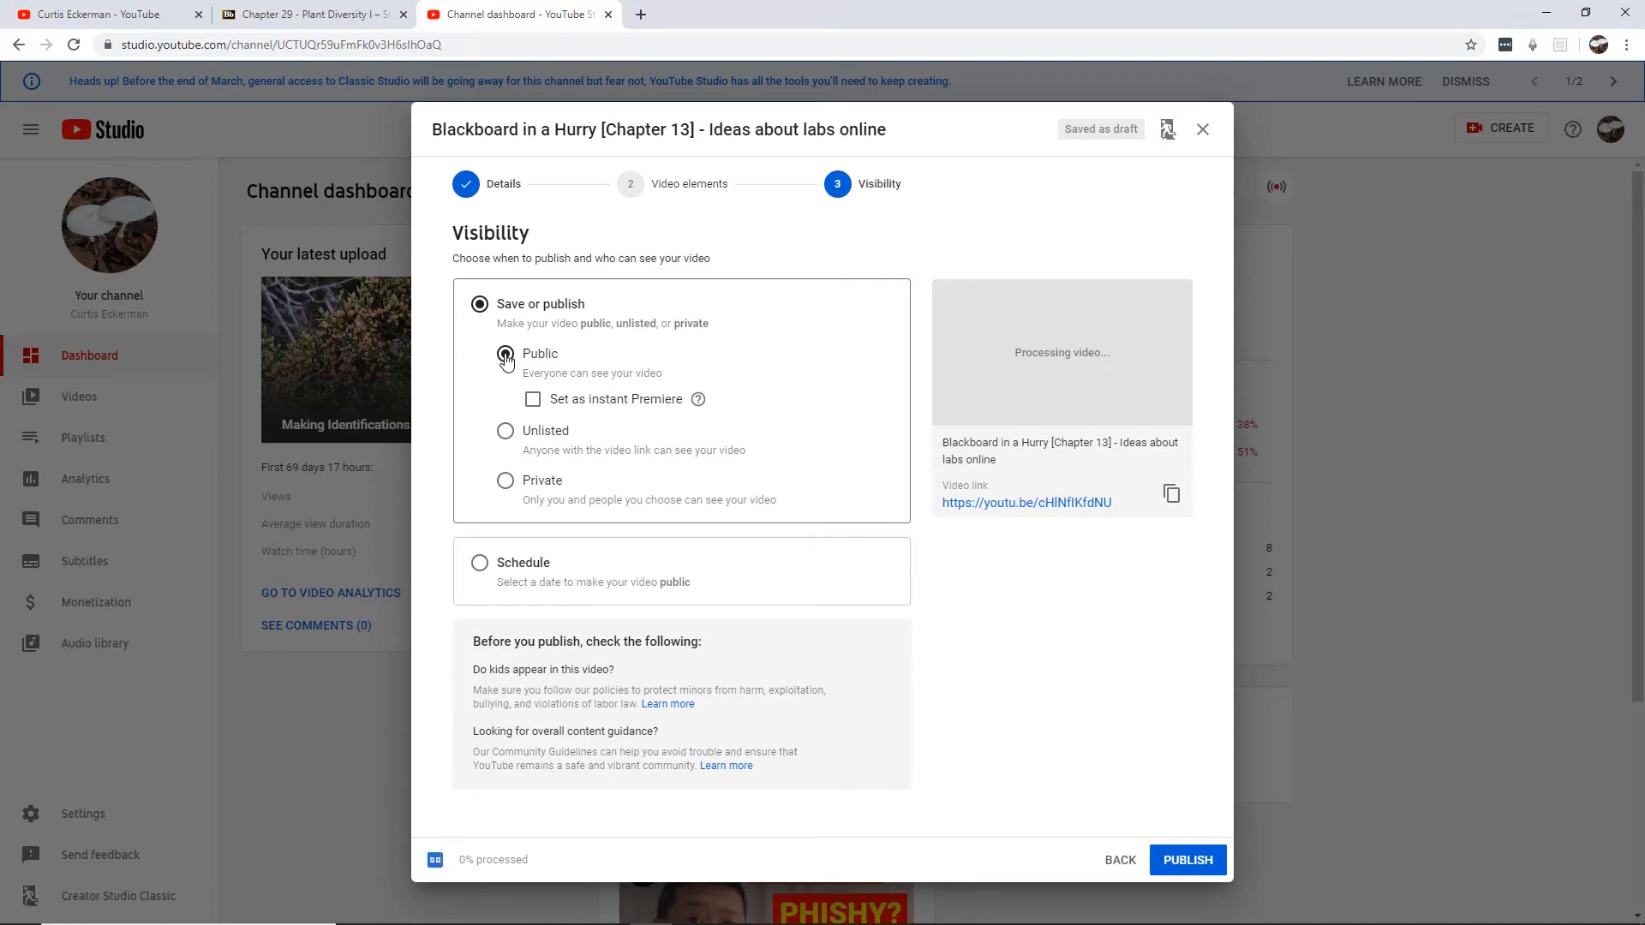
click(506, 433)
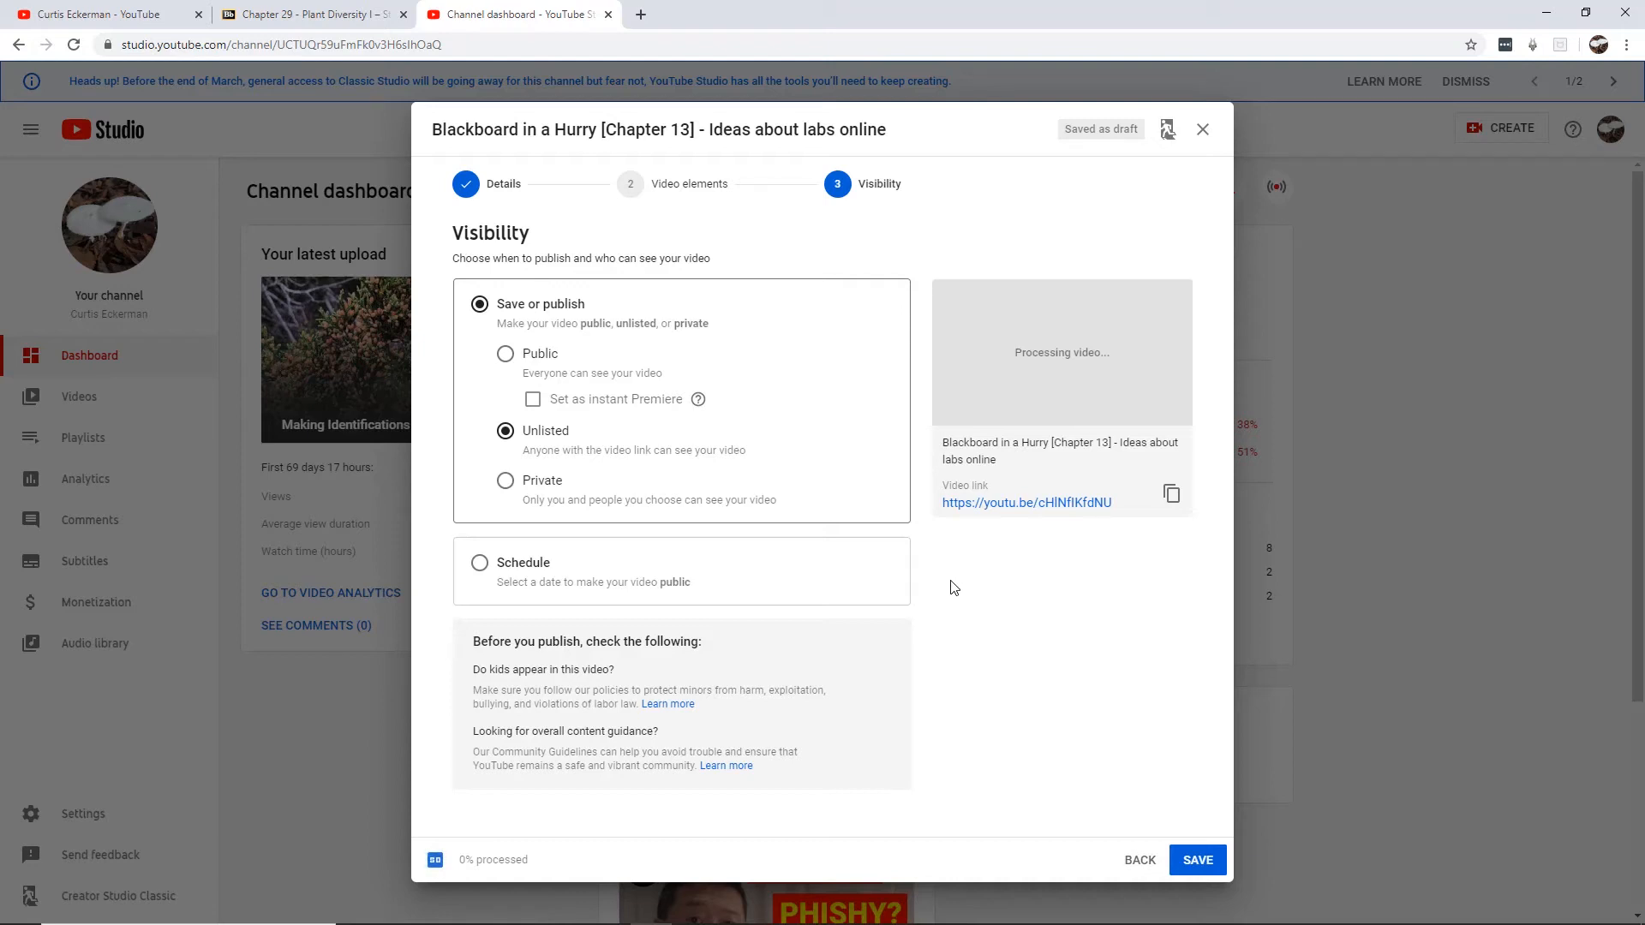
click(507, 482)
click(507, 436)
click(1196, 859)
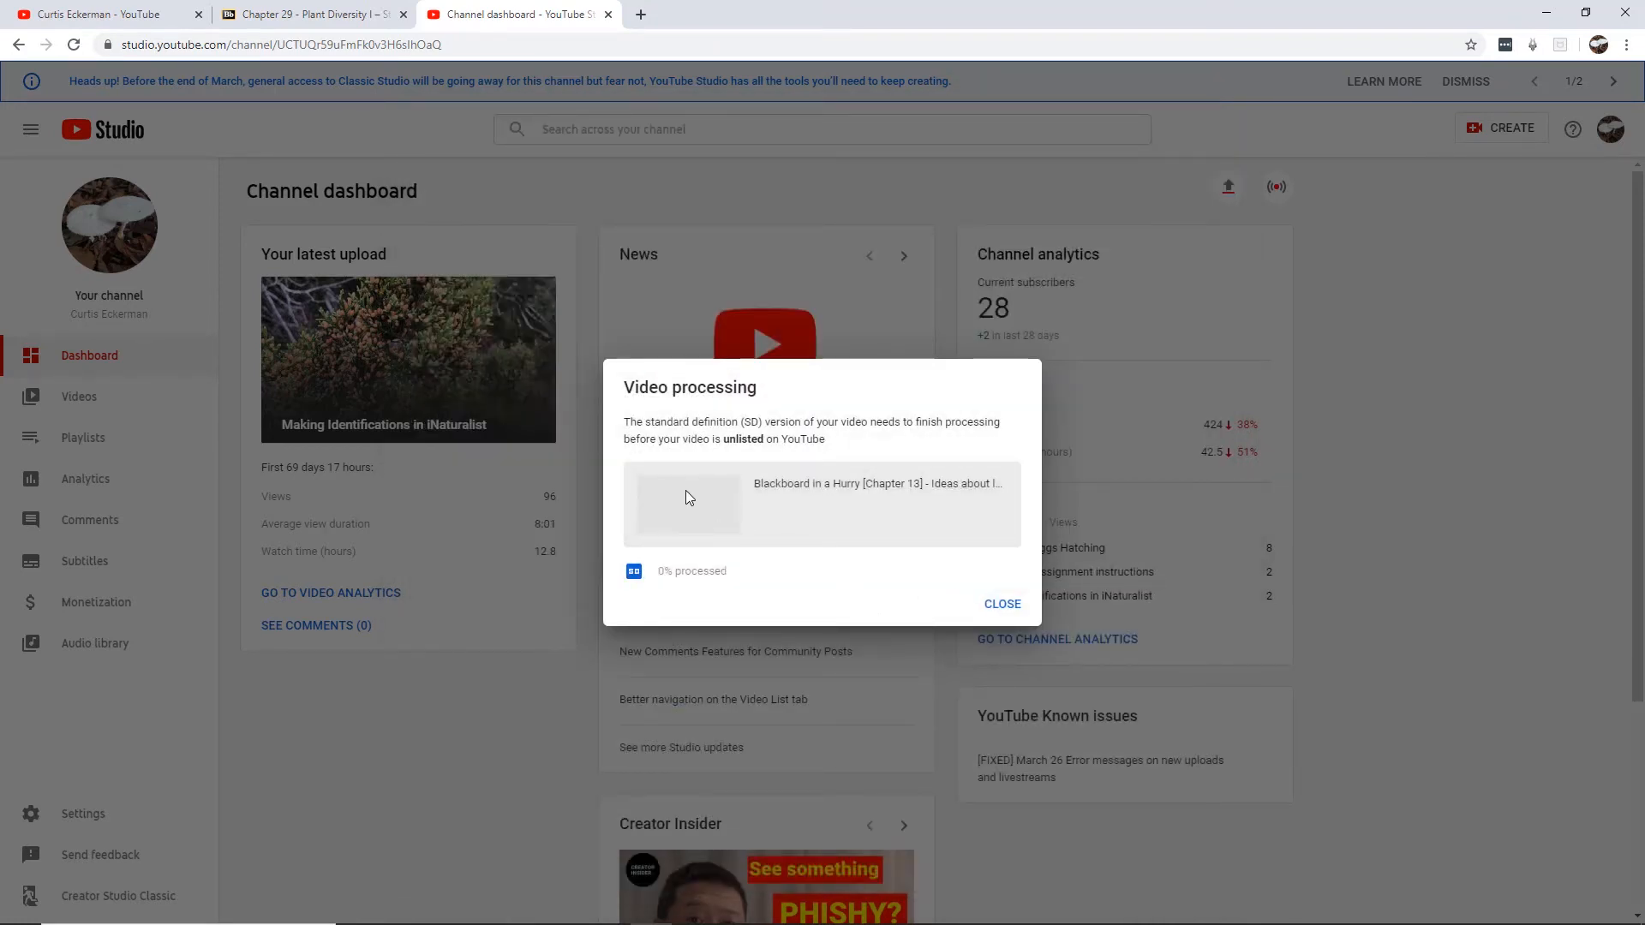
click(1002, 605)
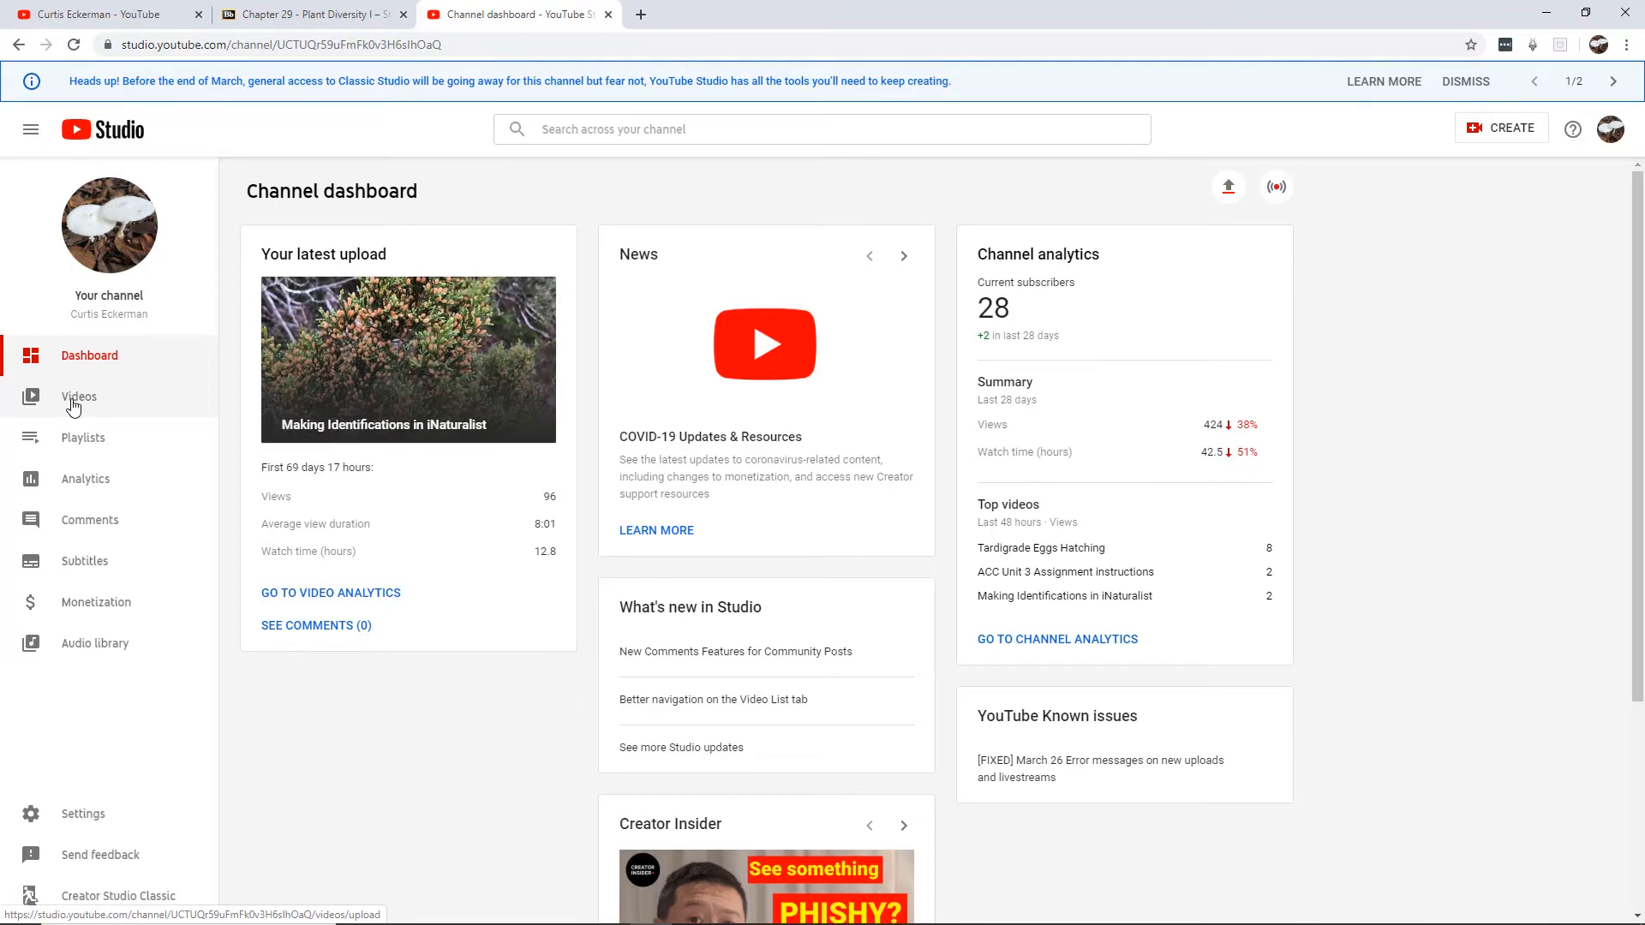
Step: View the channel's uploaded videos and open the channel's playlists page
click(74, 407)
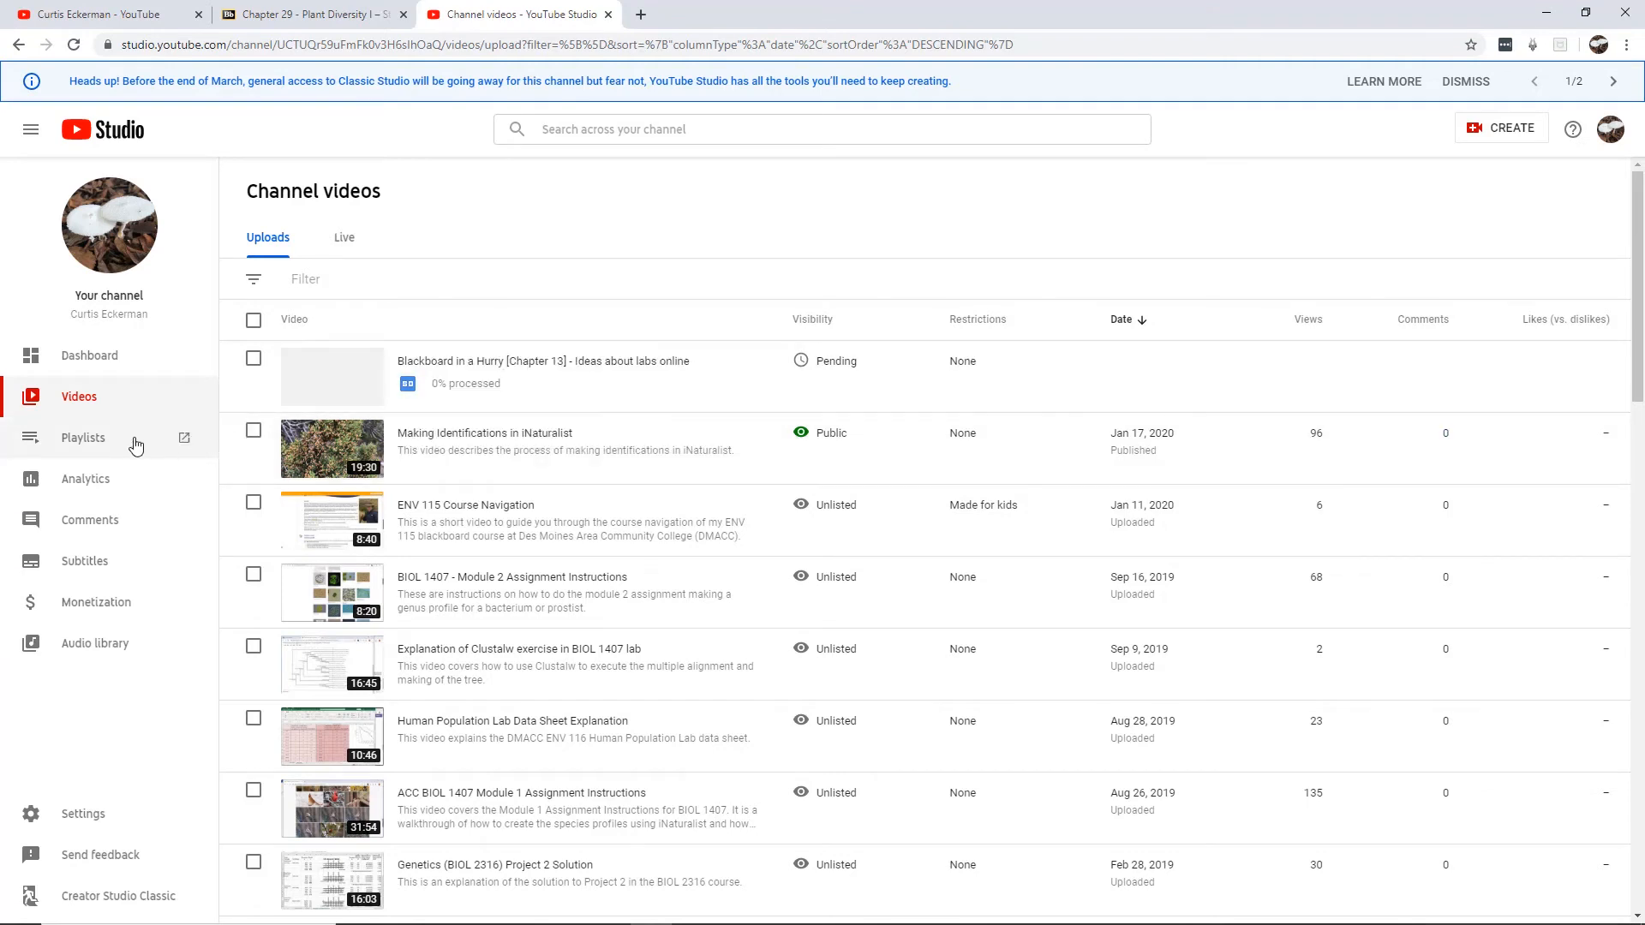
click(86, 447)
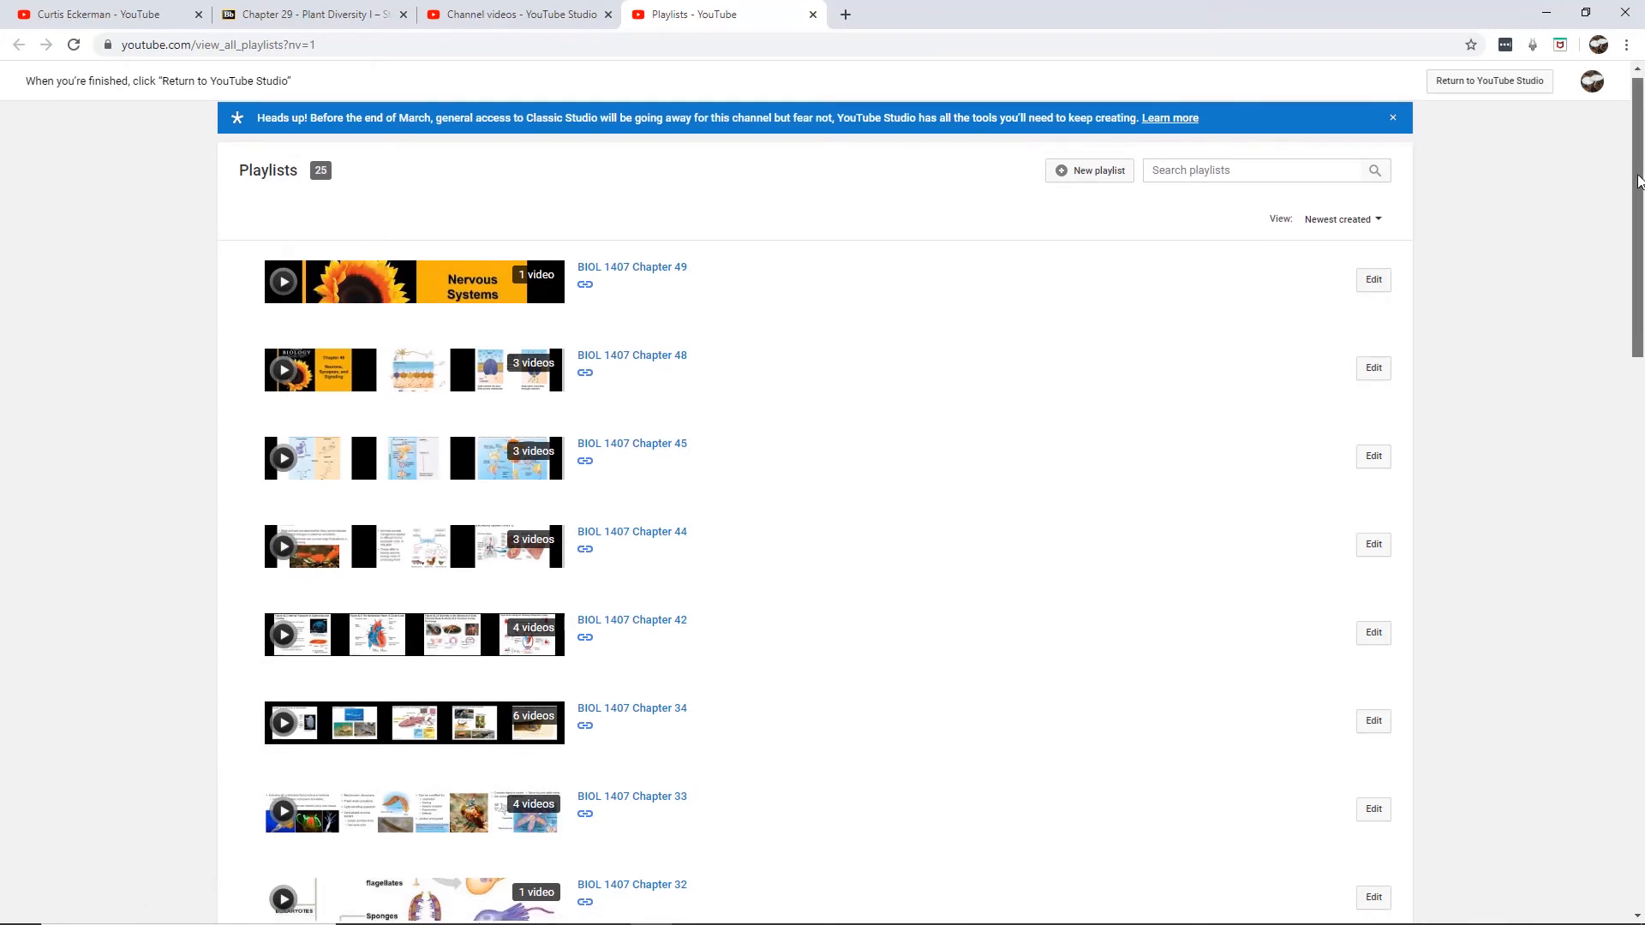
drag(1641, 176, 1641, 183)
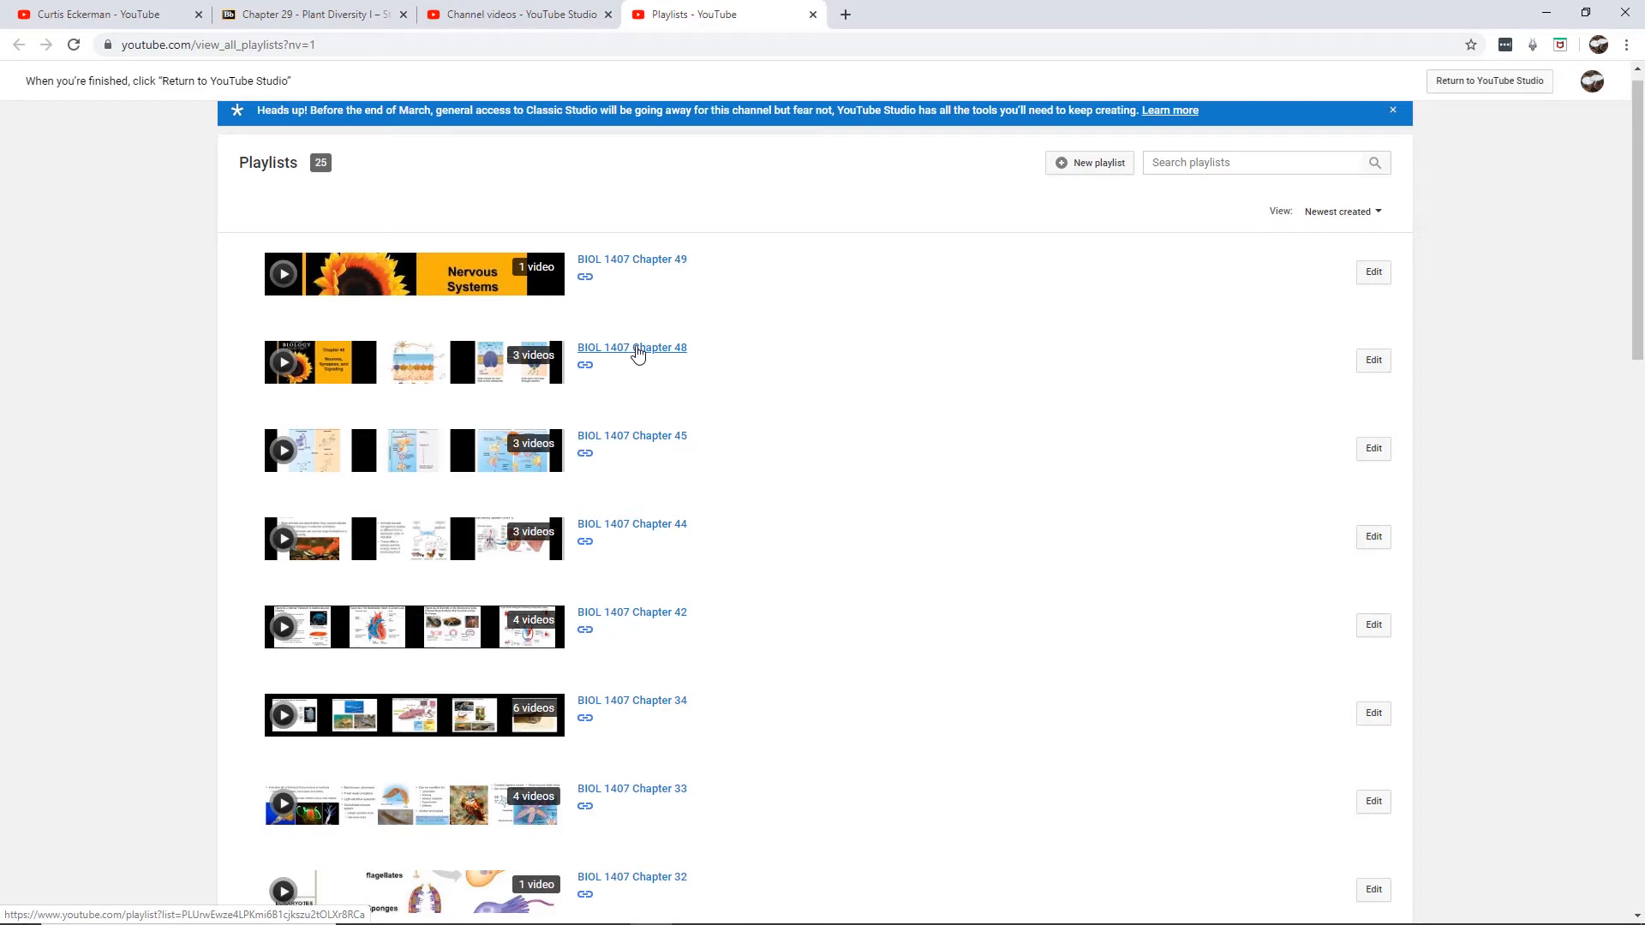
Step: View the BIOL 1407 Chapter 48 and Chapter 49 playlists, returning to the playlists page after each
click(638, 352)
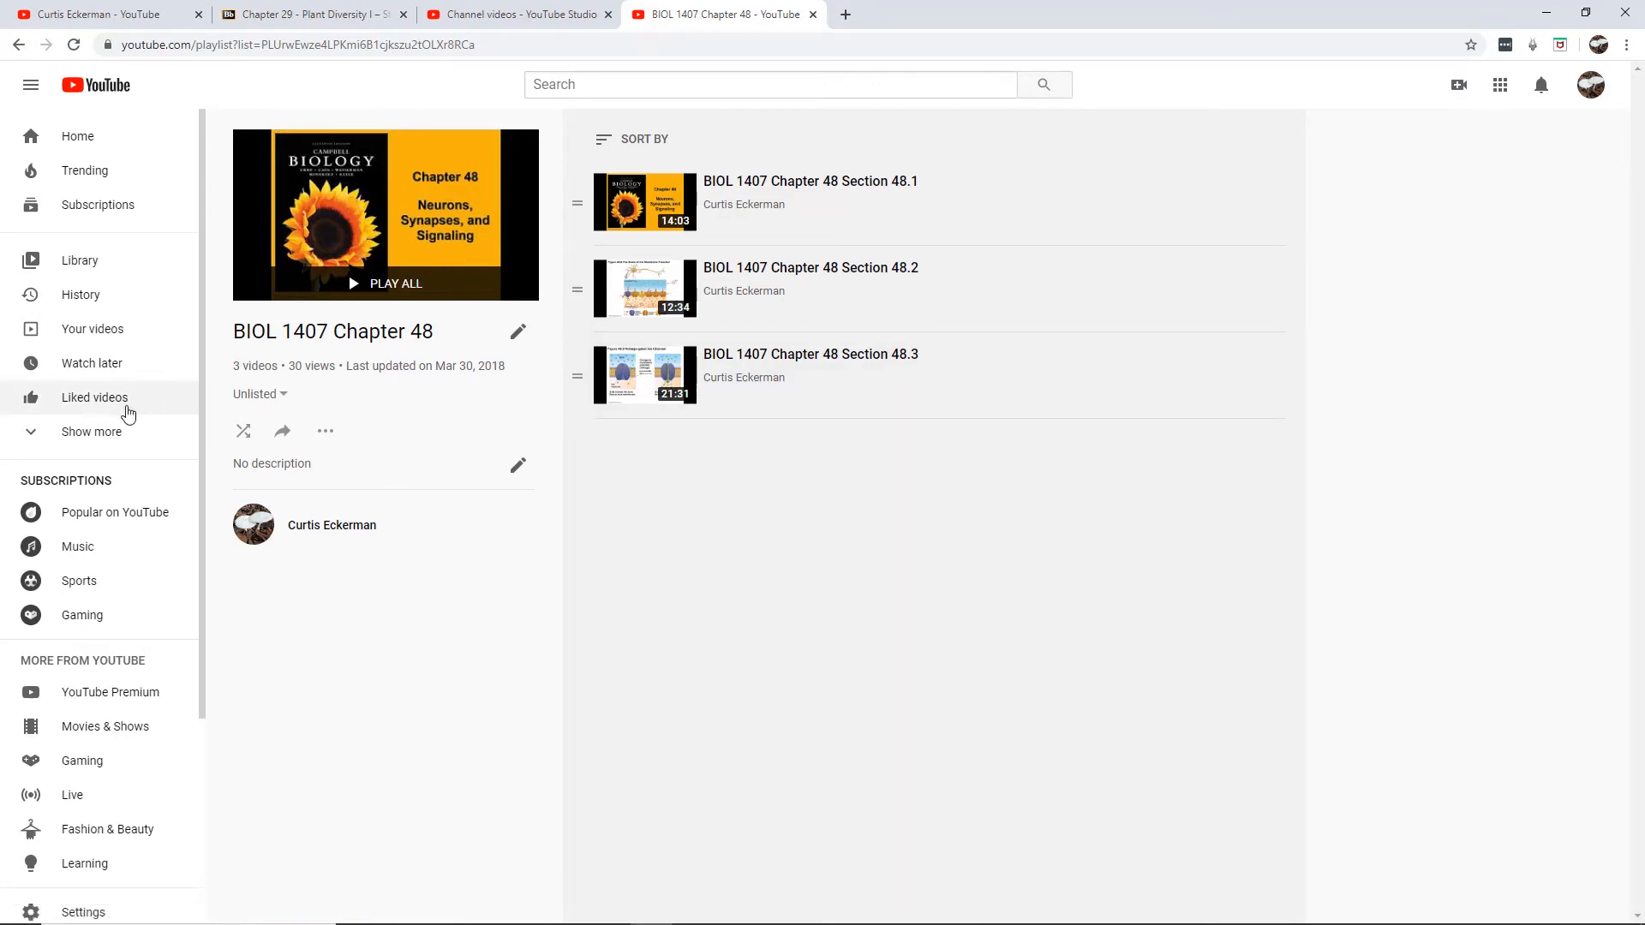
click(18, 45)
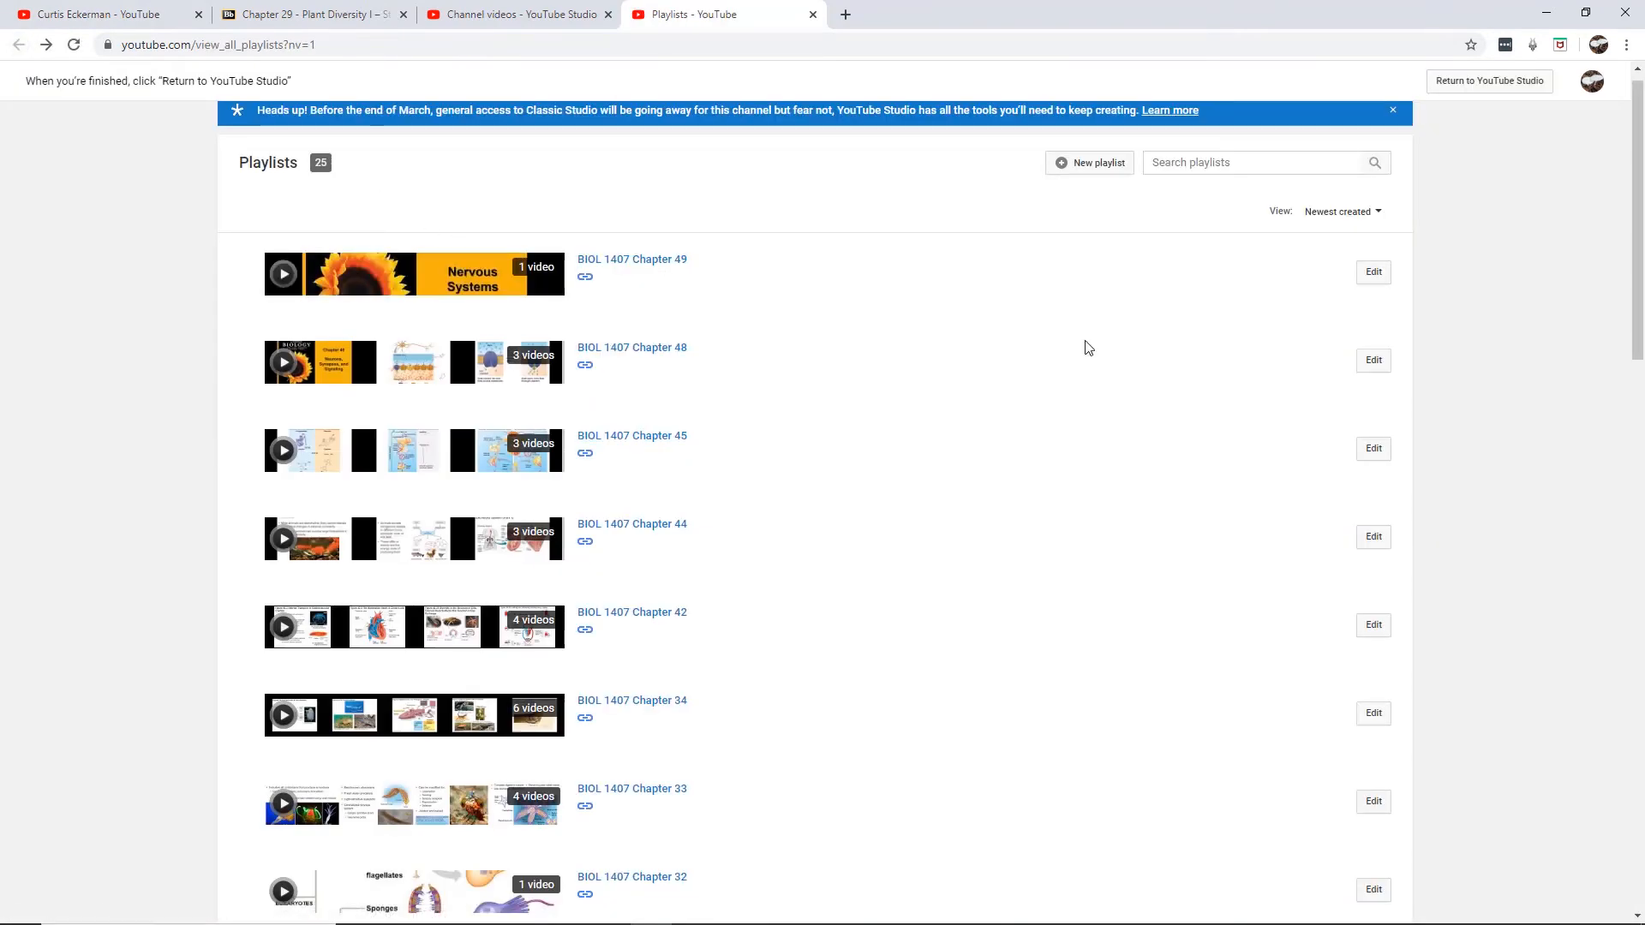
mouse_move(1637, 196)
mouse_down()
mouse_move(1637, 428)
mouse_move(1634, 192)
mouse_up()
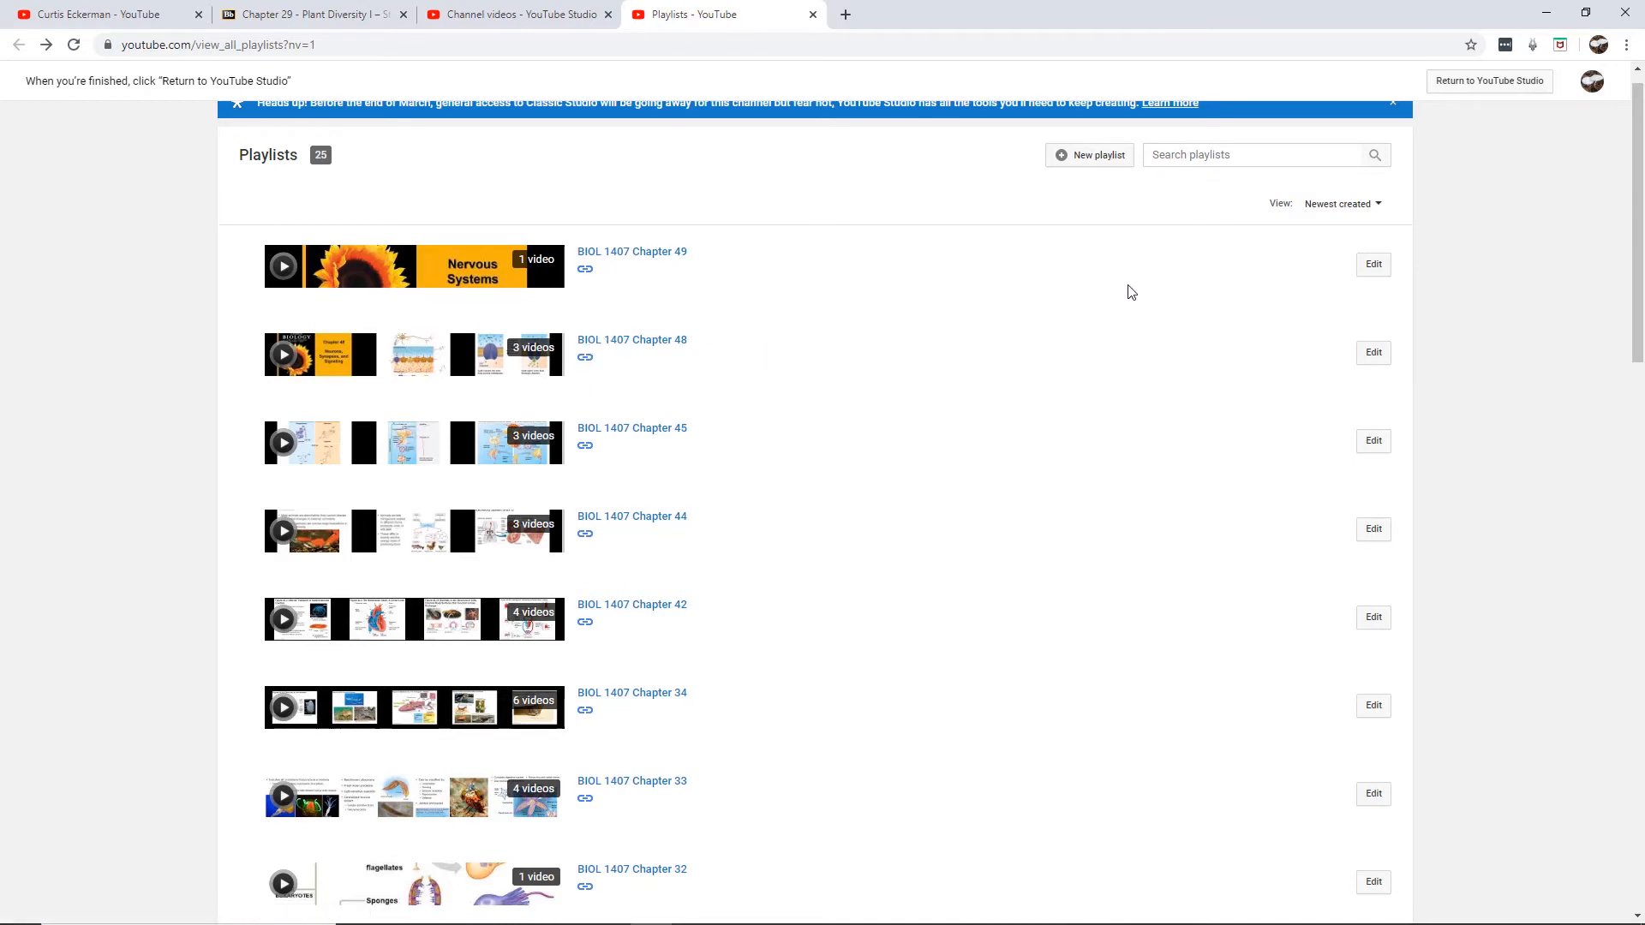
click(1375, 265)
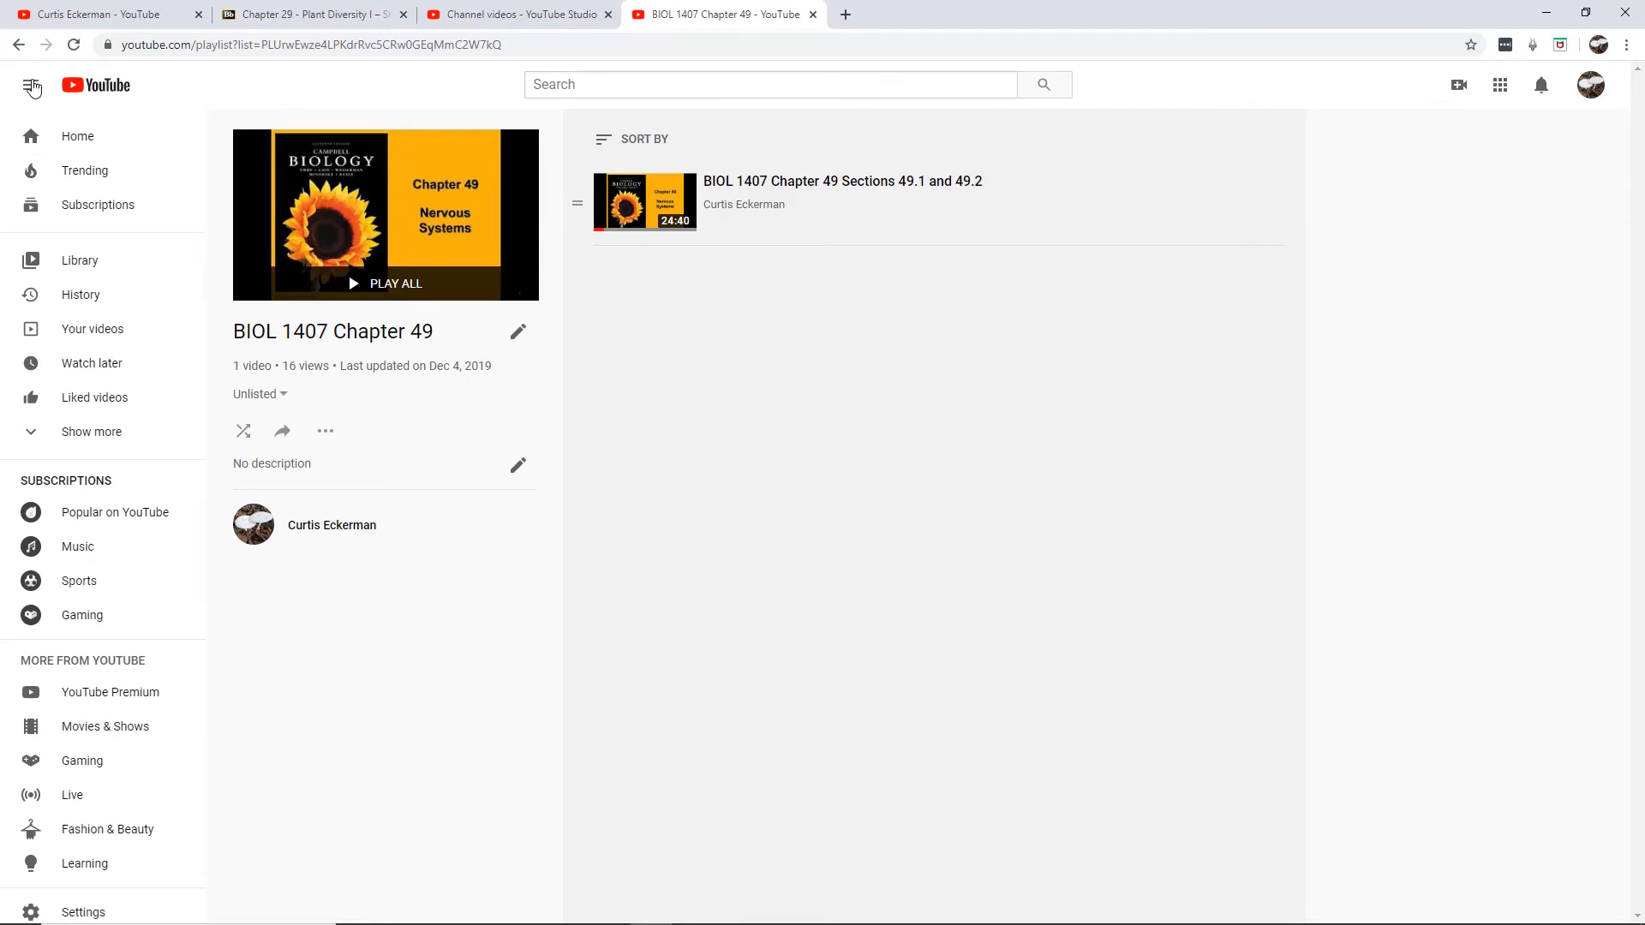
click(18, 44)
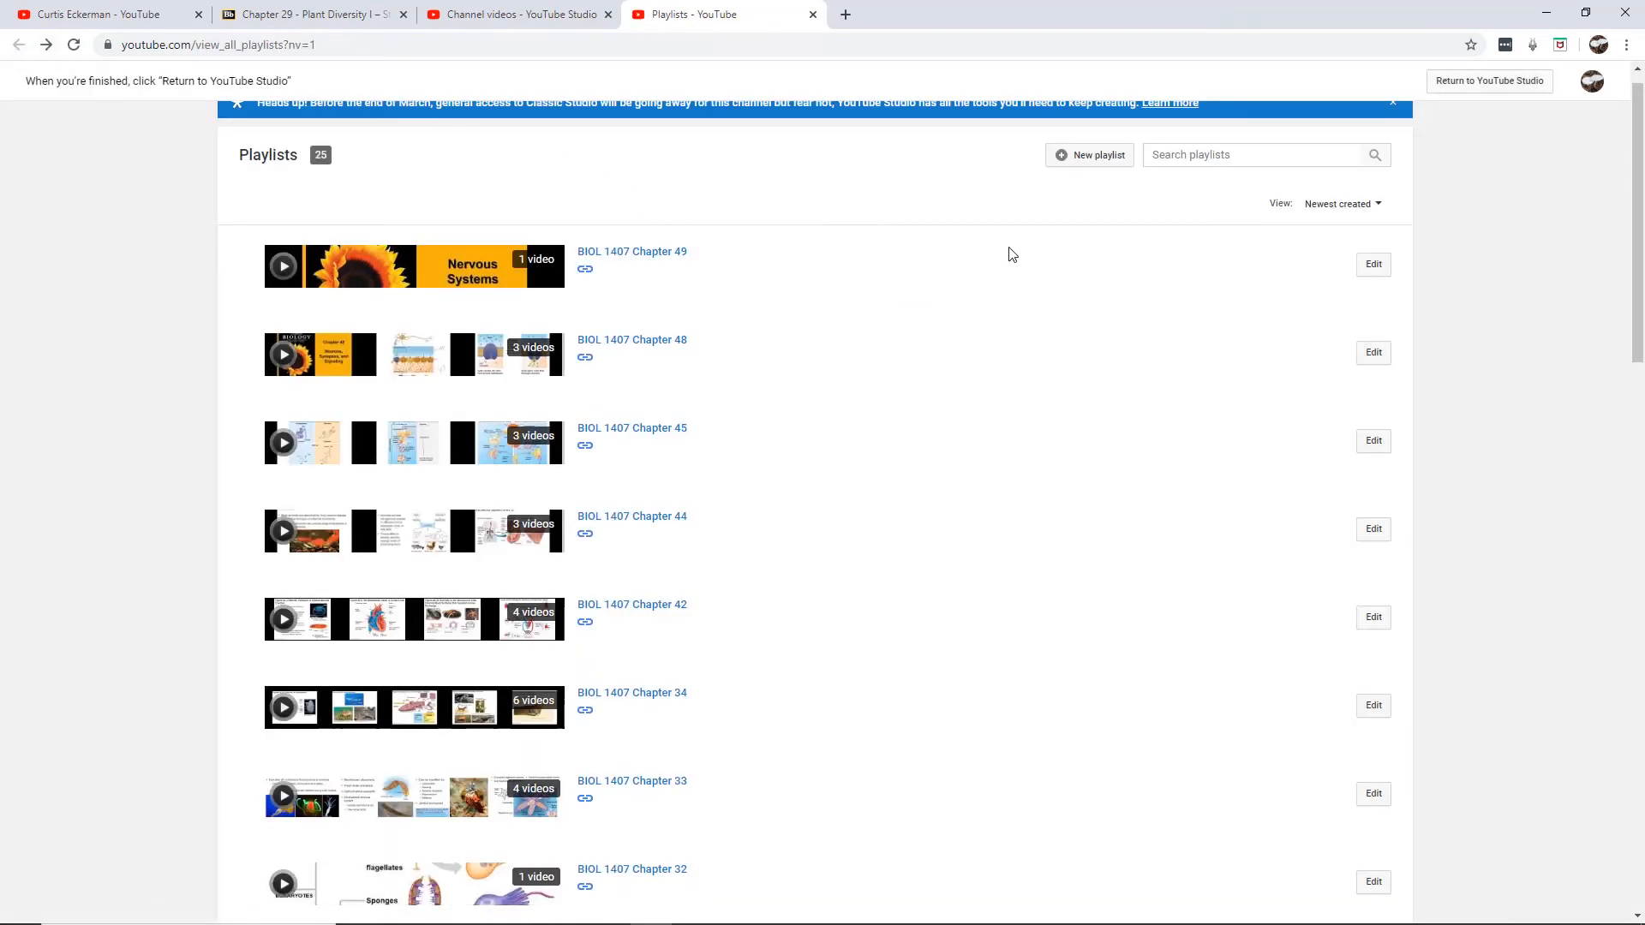
Step: Create a public playlist titled "Blackboard in a Hurry" from the channel's playlists page
drag(1637, 172, 1640, 146)
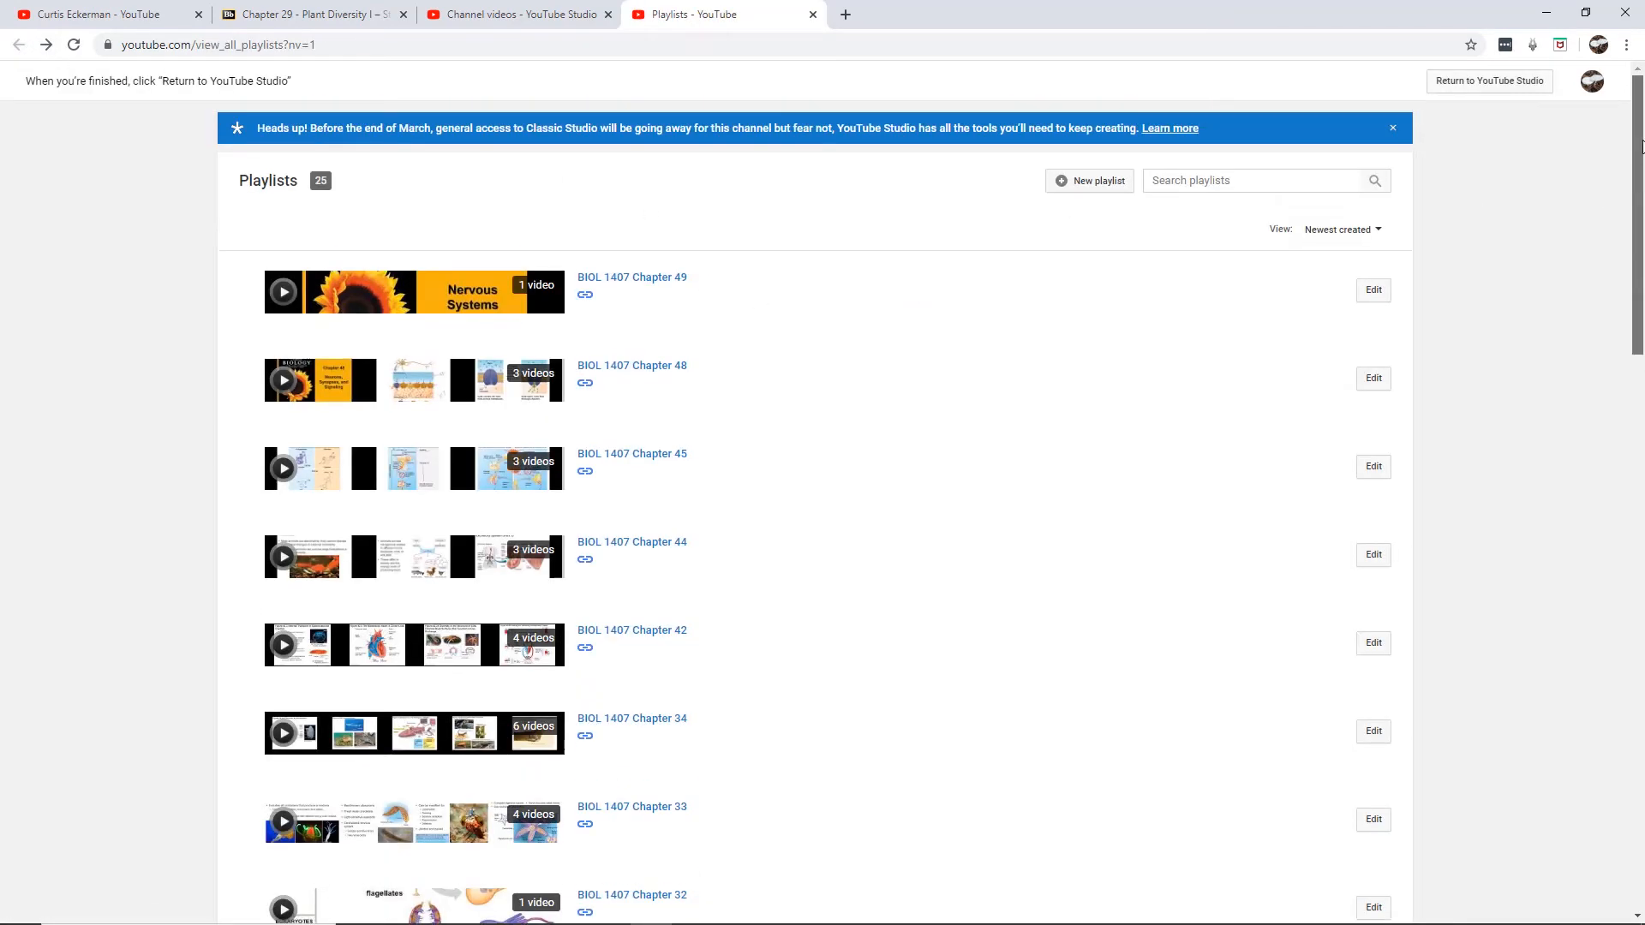
click(1106, 188)
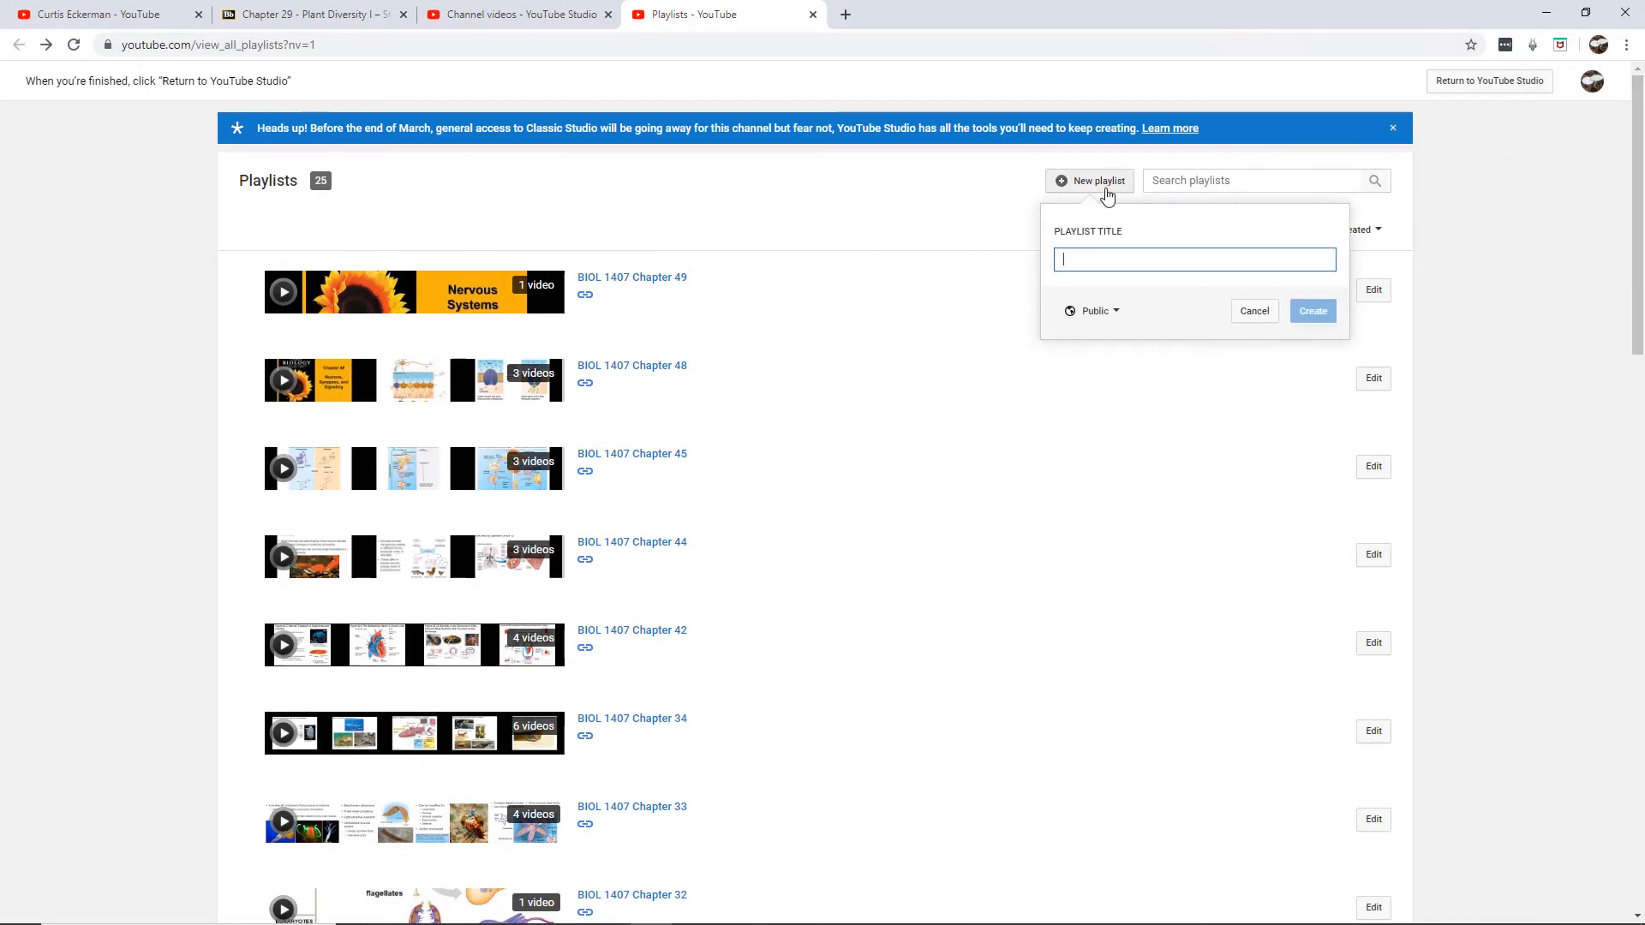
text(Blackboard in a Hurry)
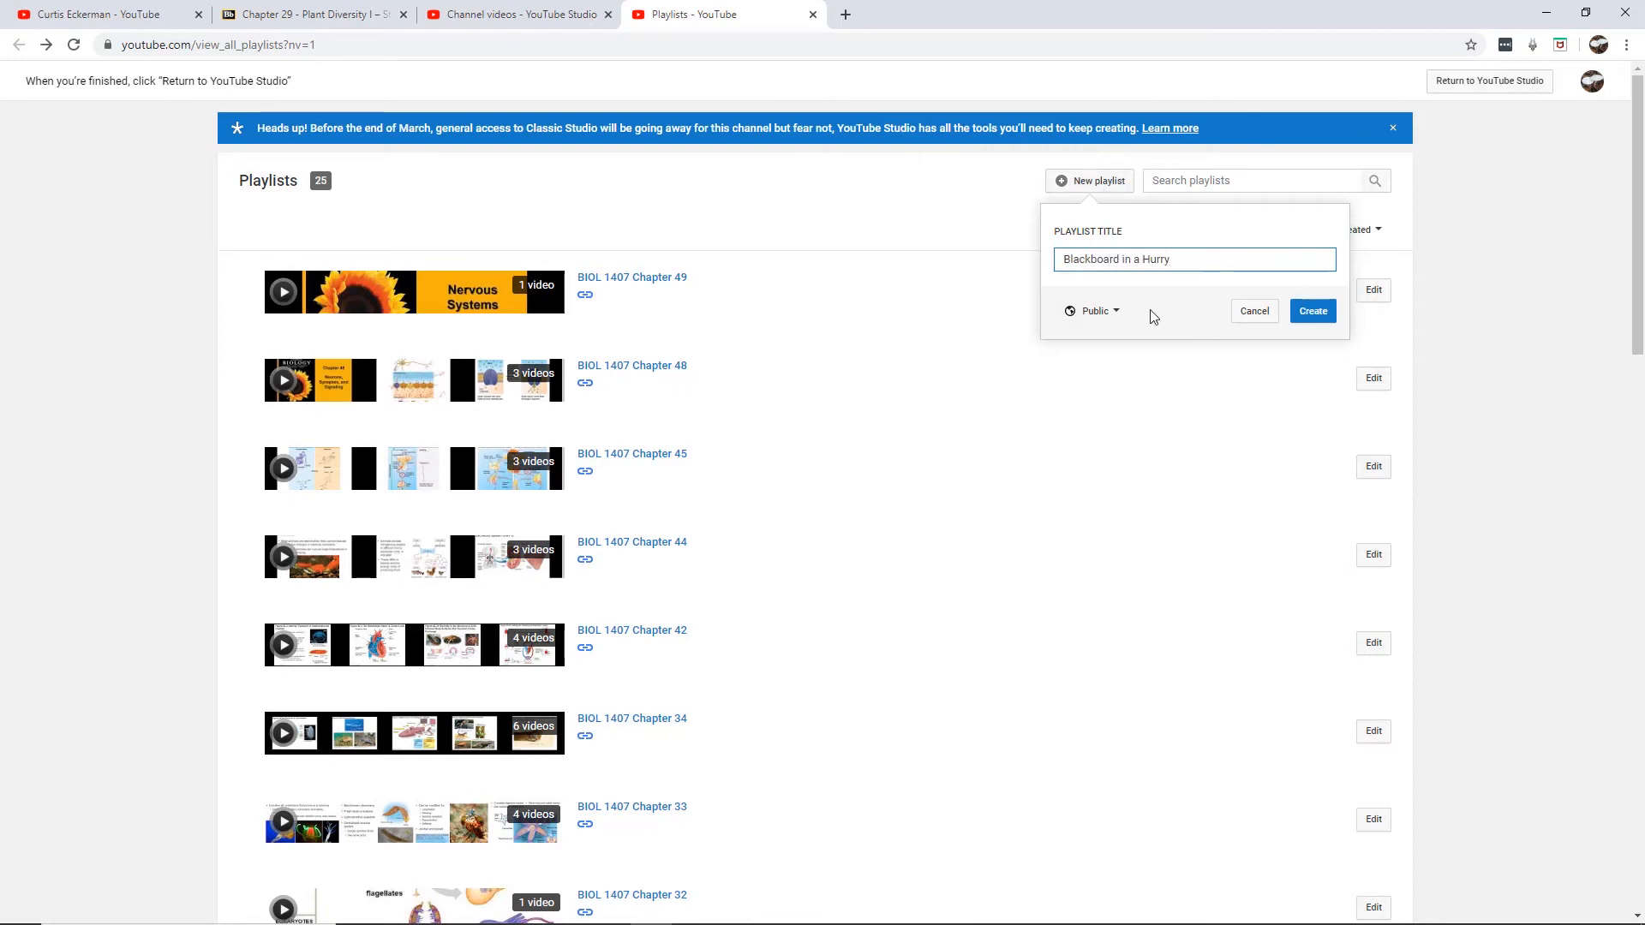
click(1104, 317)
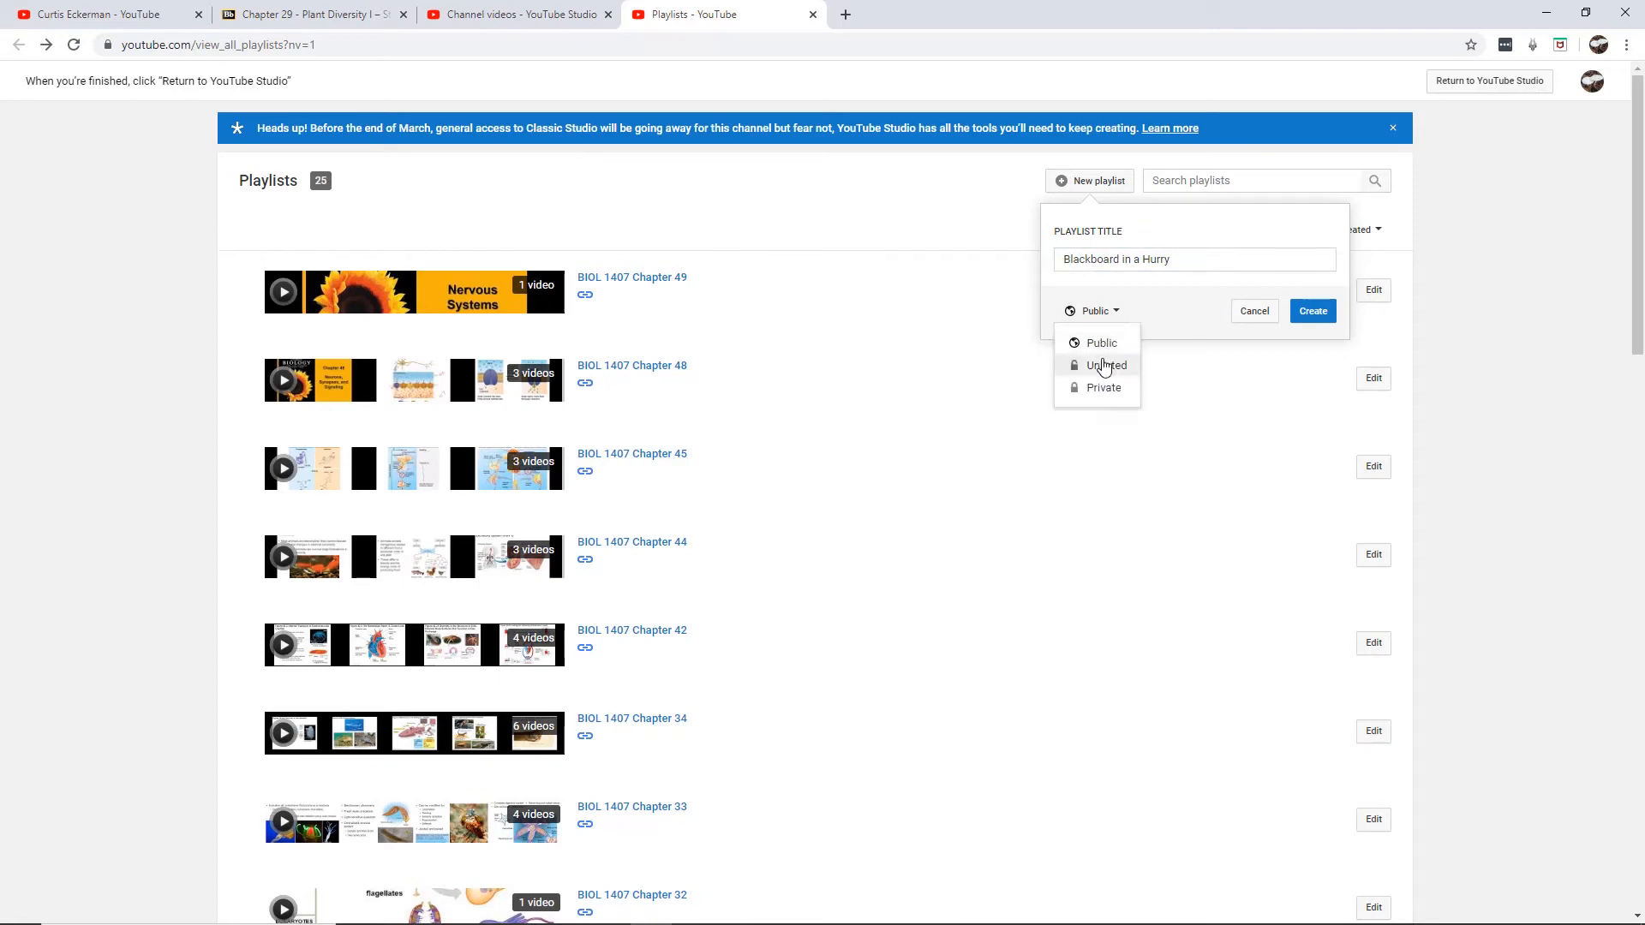
click(1162, 311)
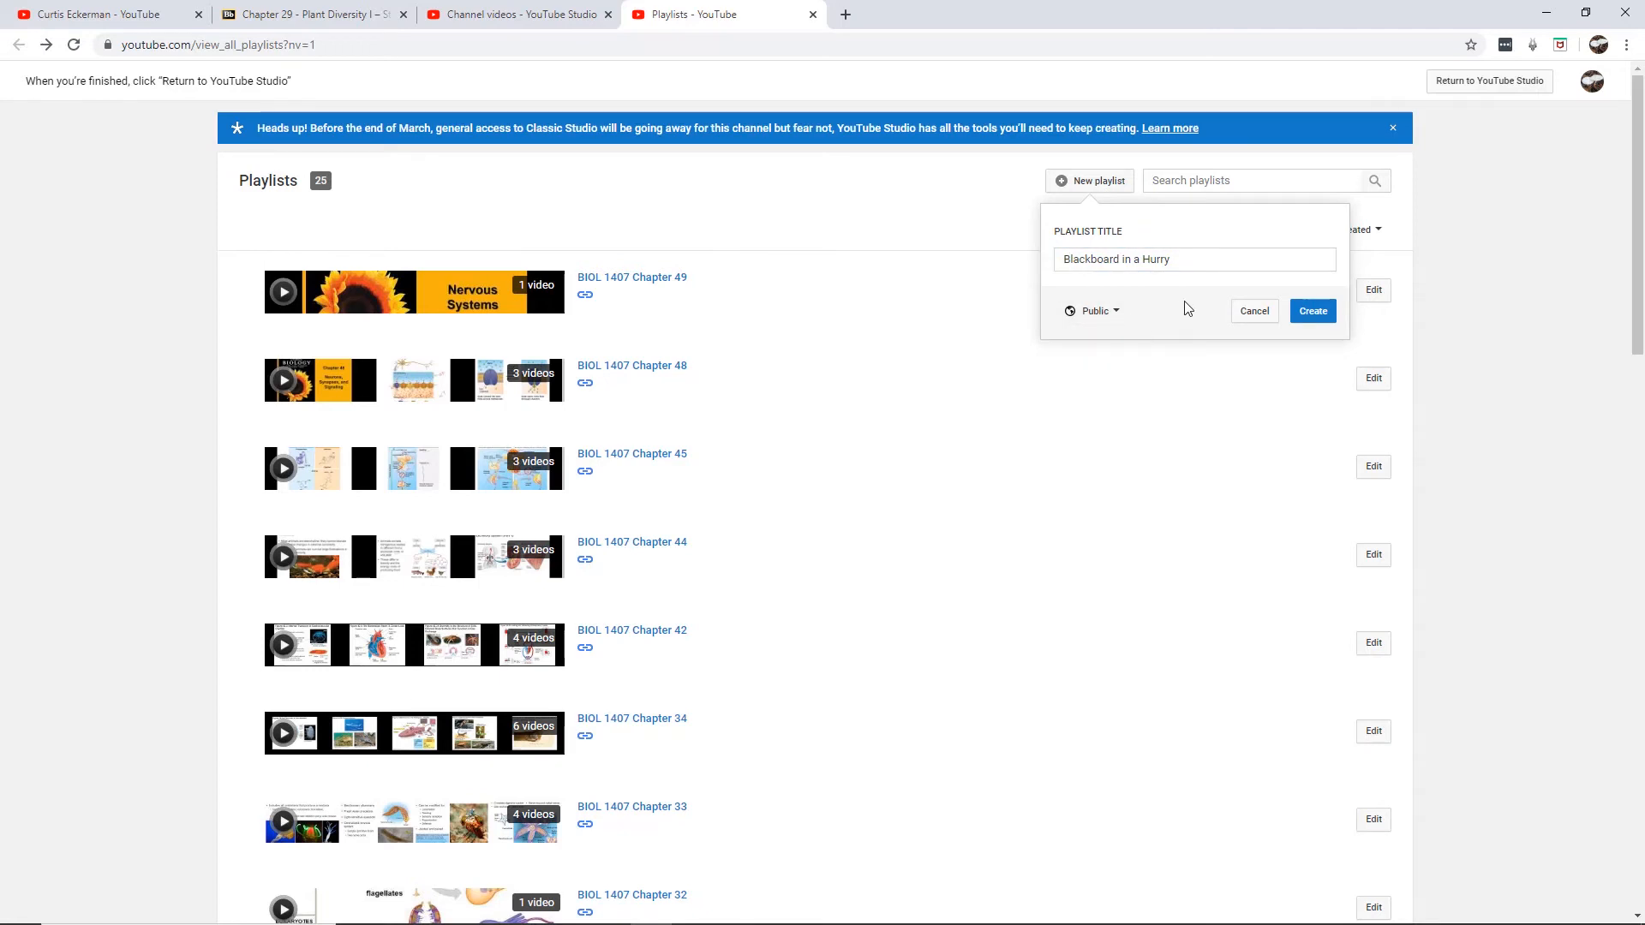
click(1305, 314)
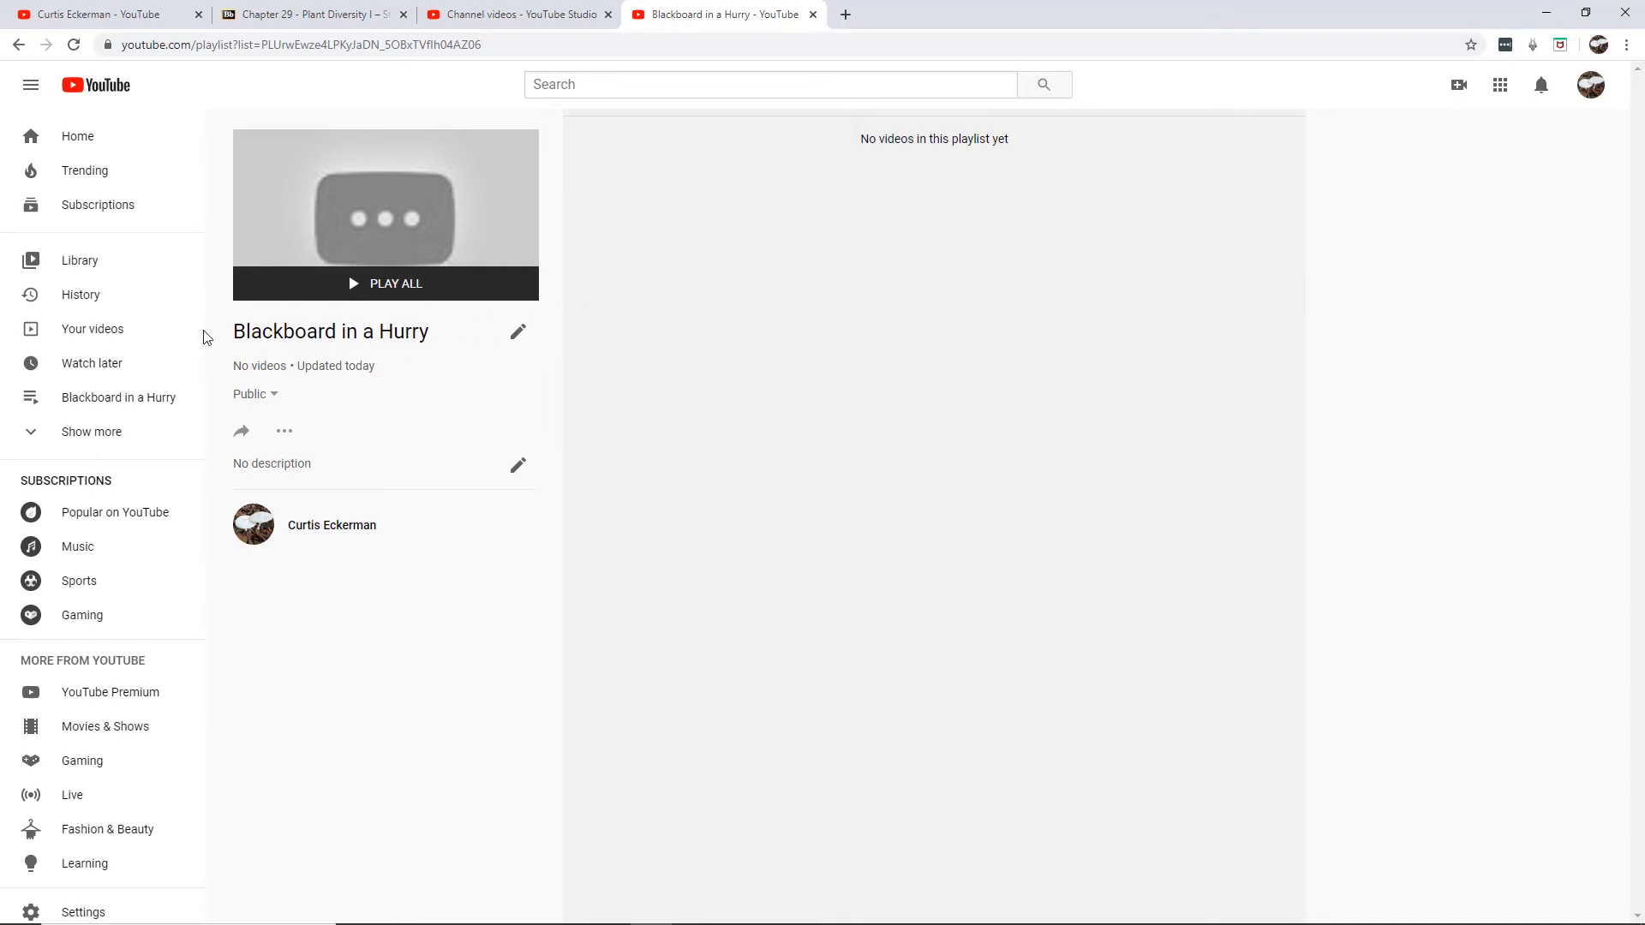
Step: Add the description "New Playlist" to the Blackboard in a Hurry playlist and save its title and description
click(518, 331)
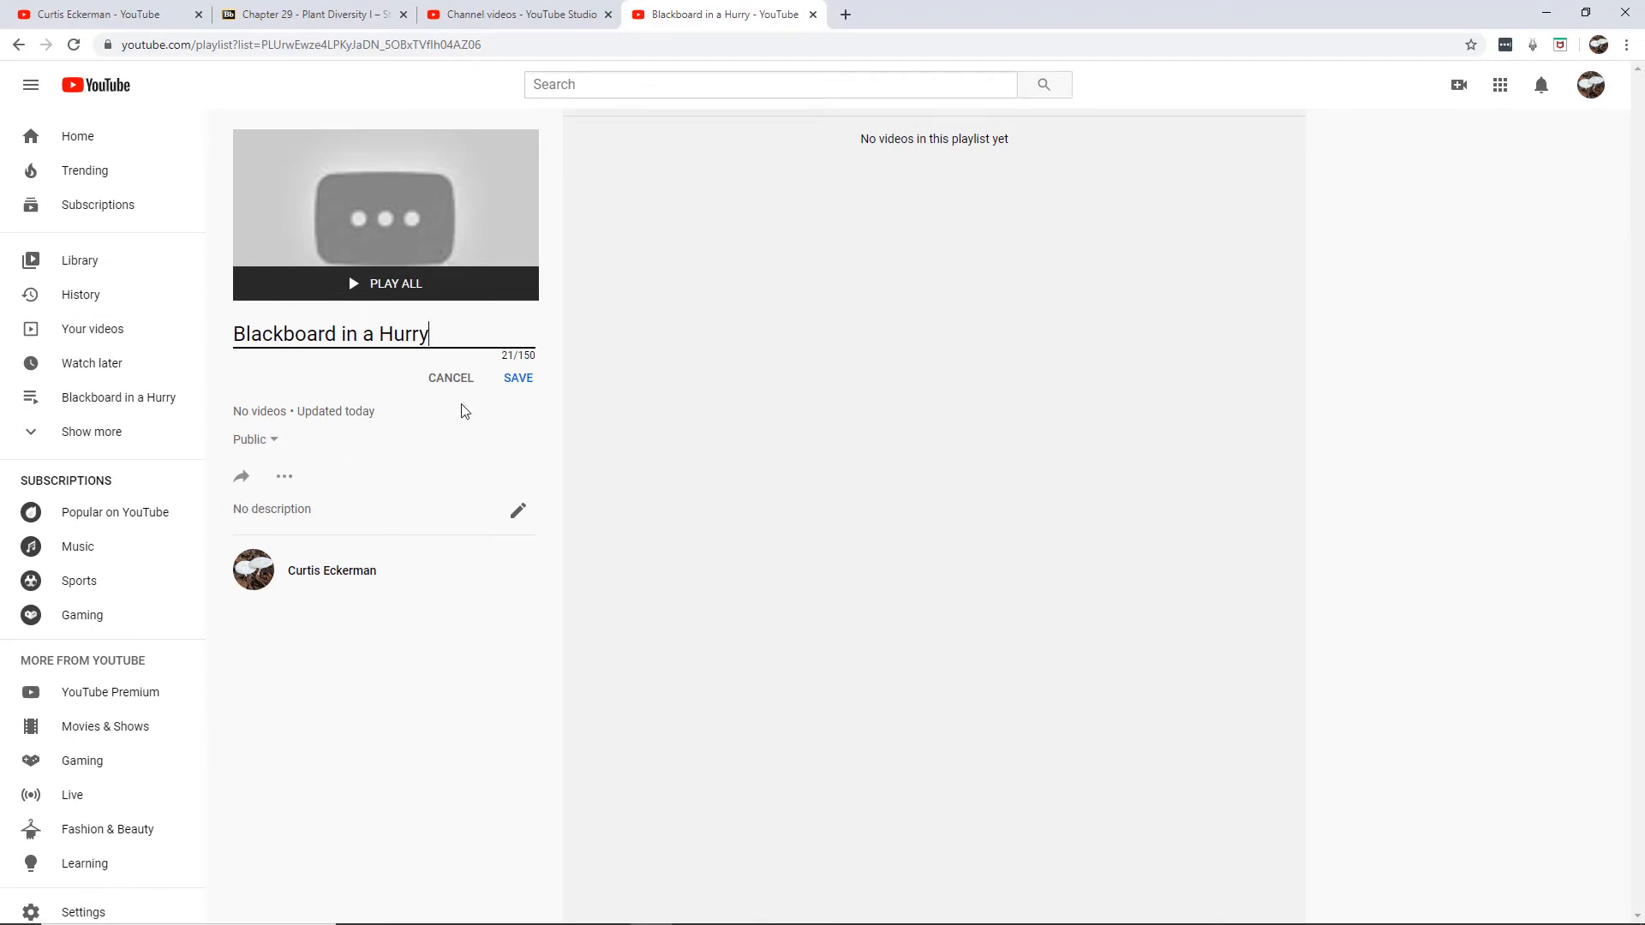
click(517, 511)
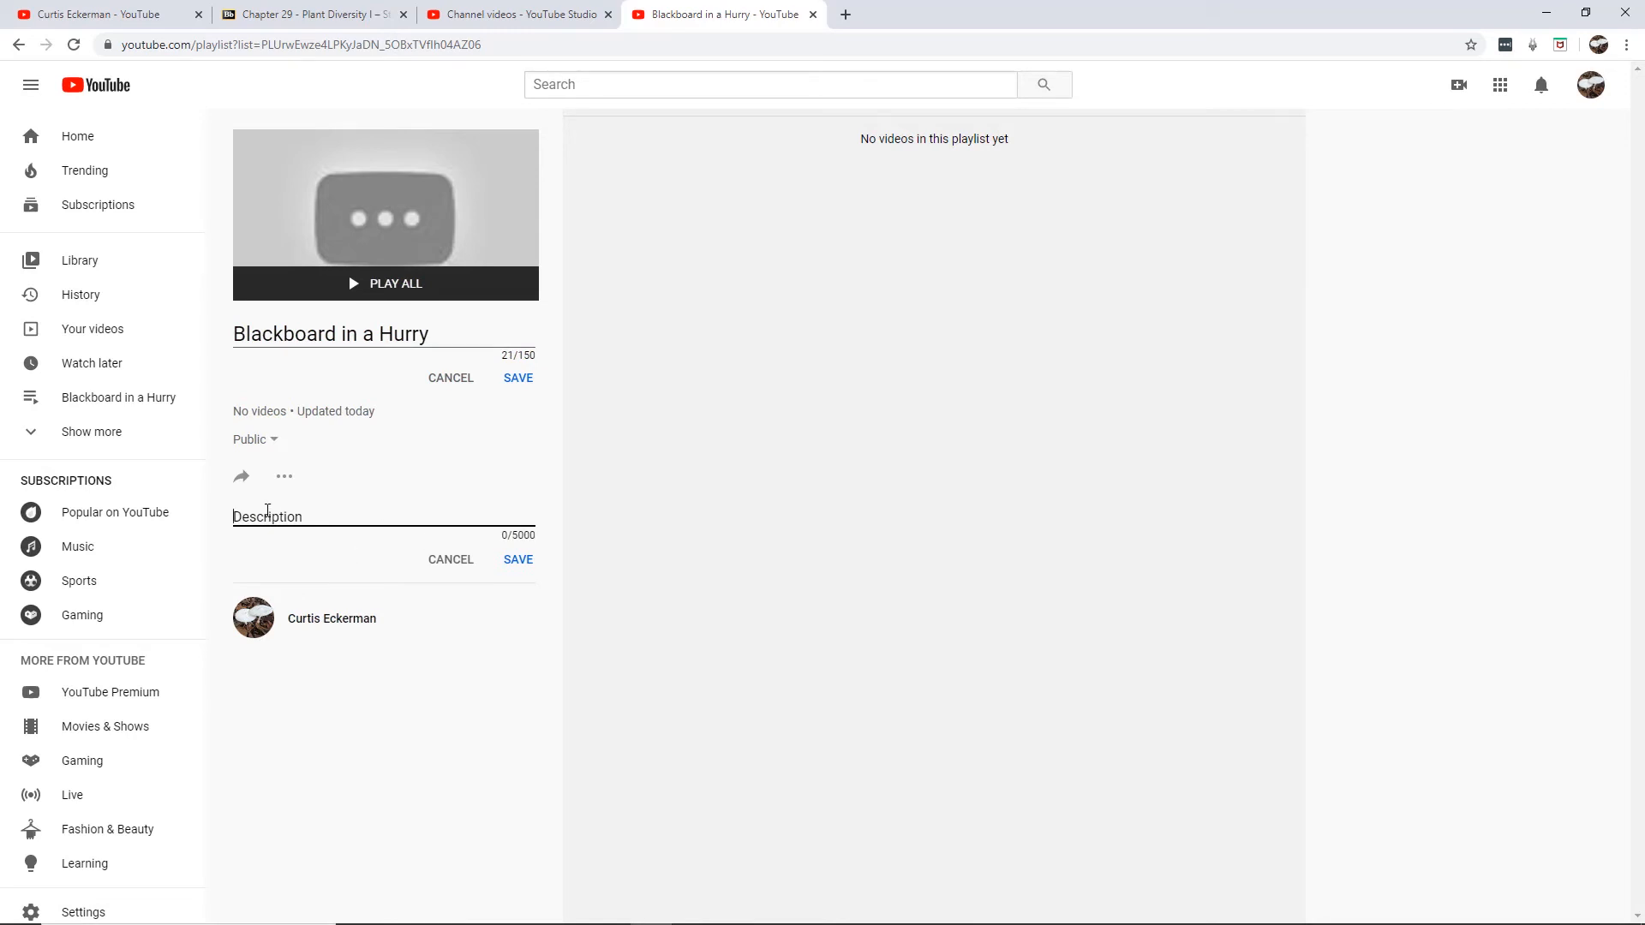
text(New Playlist)
click(514, 562)
click(511, 379)
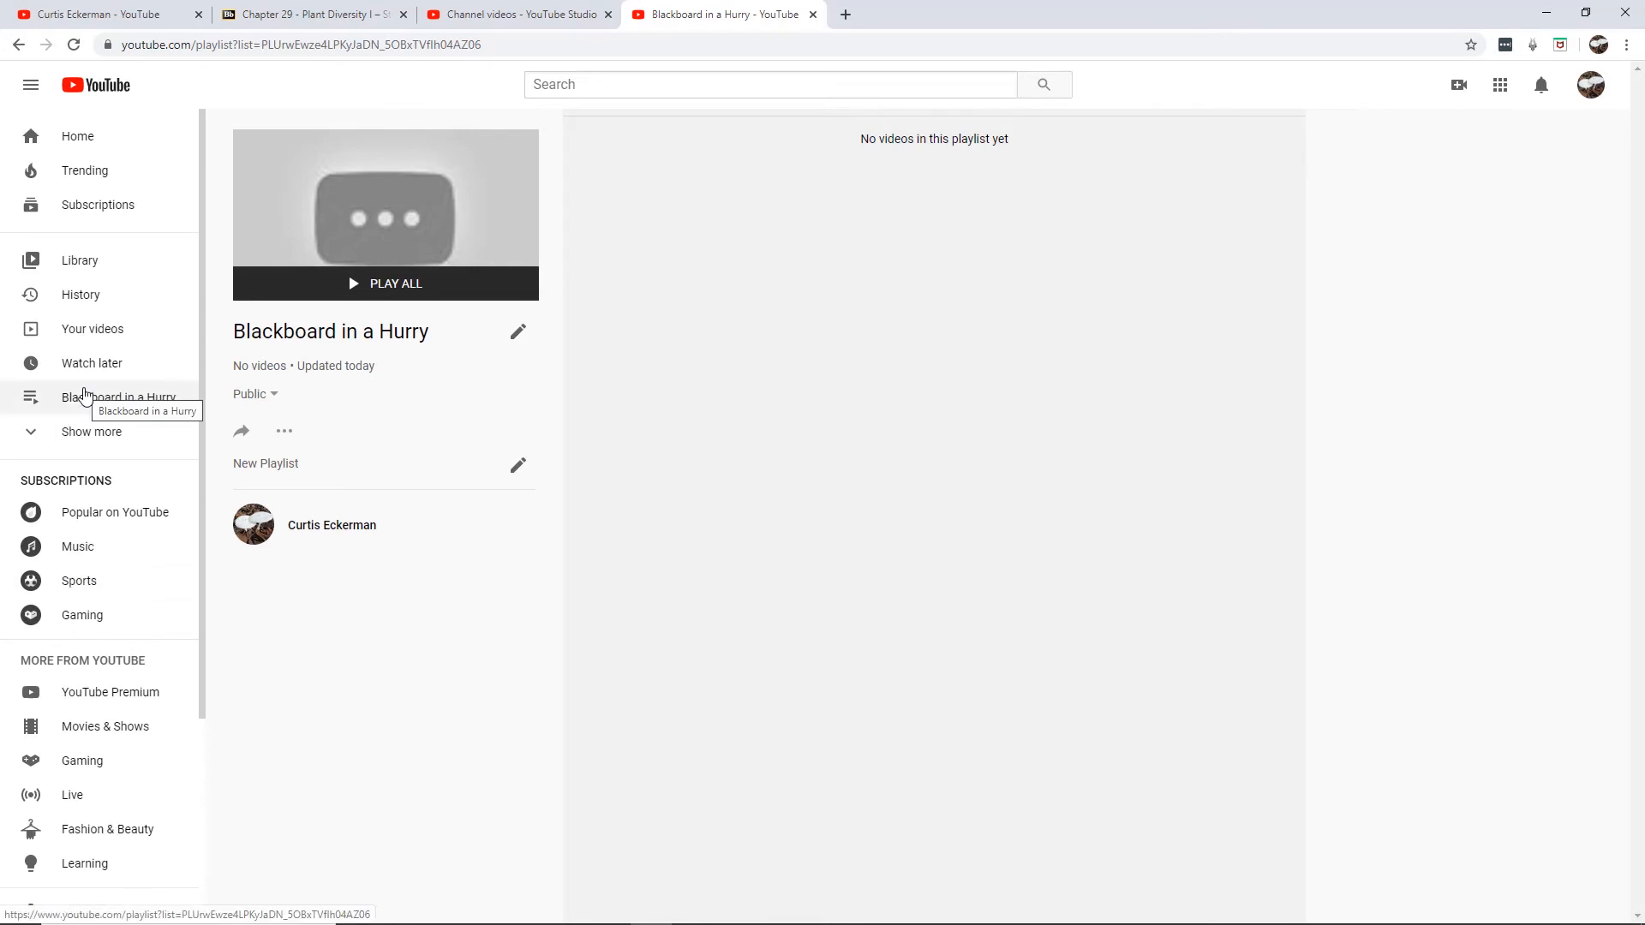
Step: Return to the channel's playlists page and reload it to check the list for the new playlist
click(20, 47)
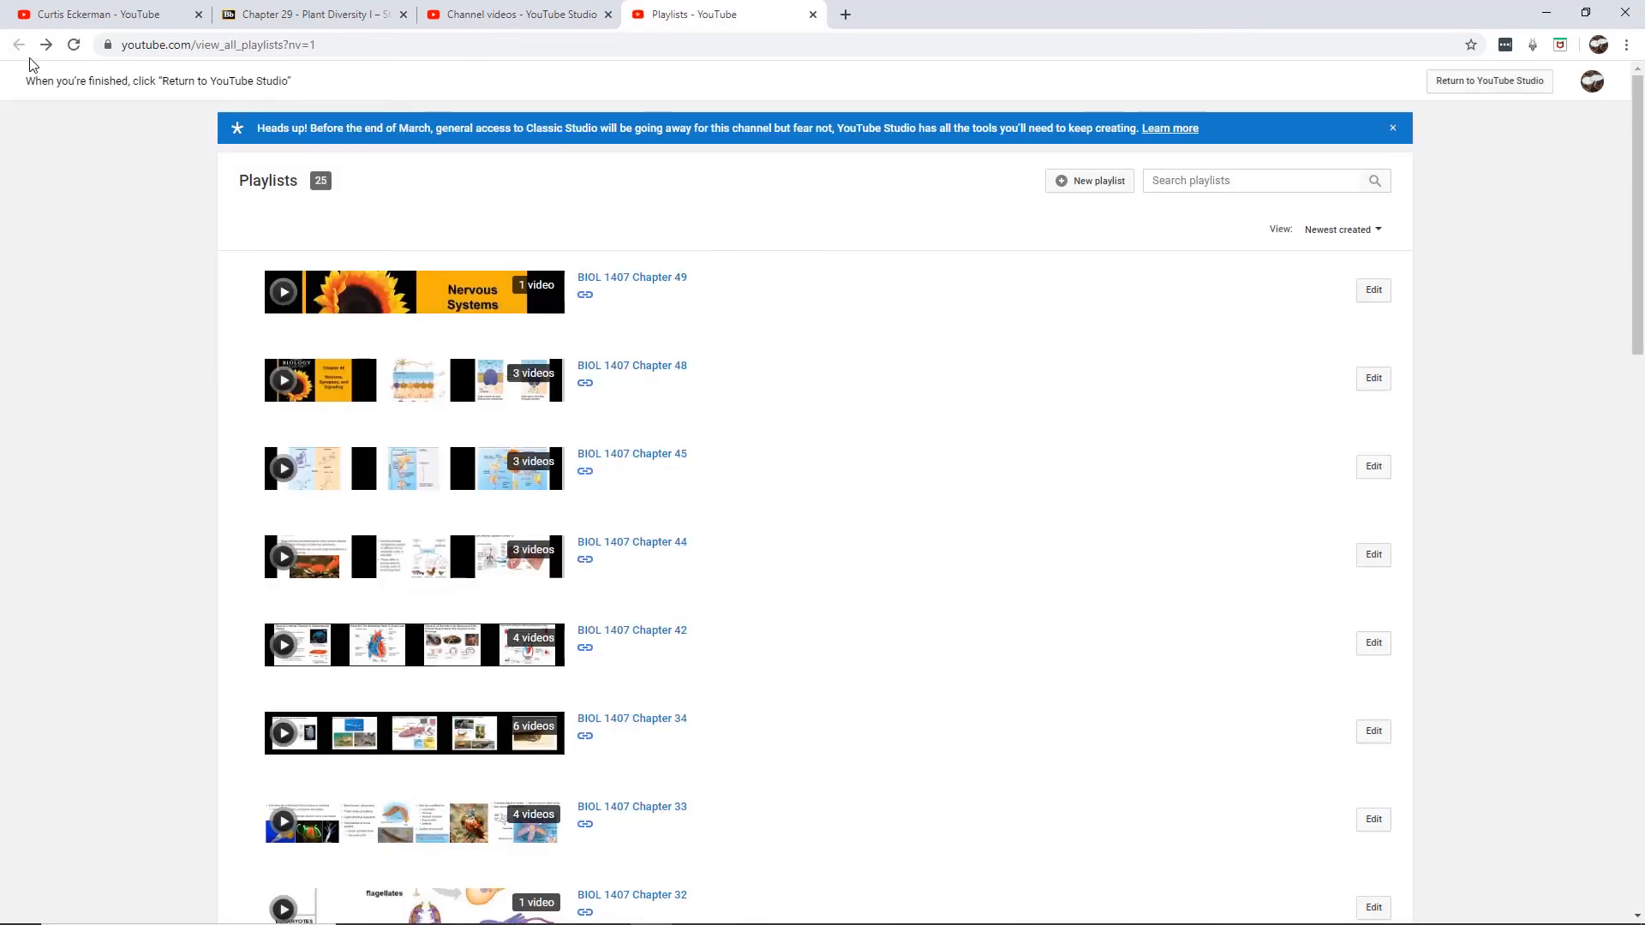
scroll(776, 368, down, 10)
scroll(781, 377, up, 15)
click(73, 46)
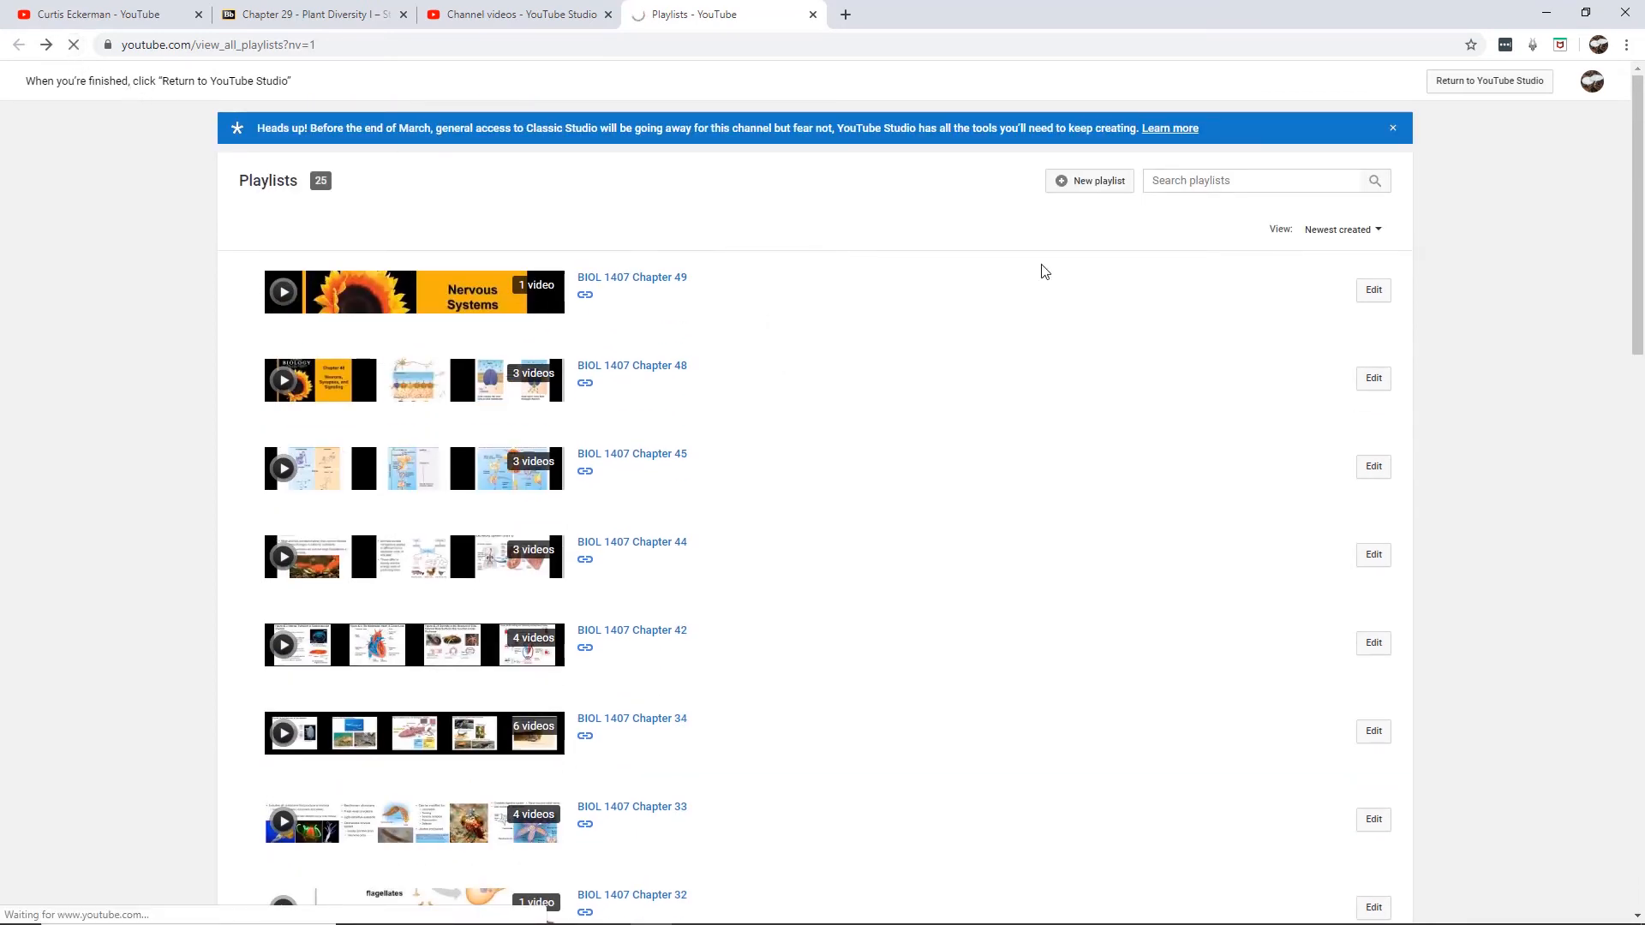
mouse_move(1637, 160)
mouse_down()
mouse_move(1628, 724)
mouse_move(1644, 151)
mouse_up()
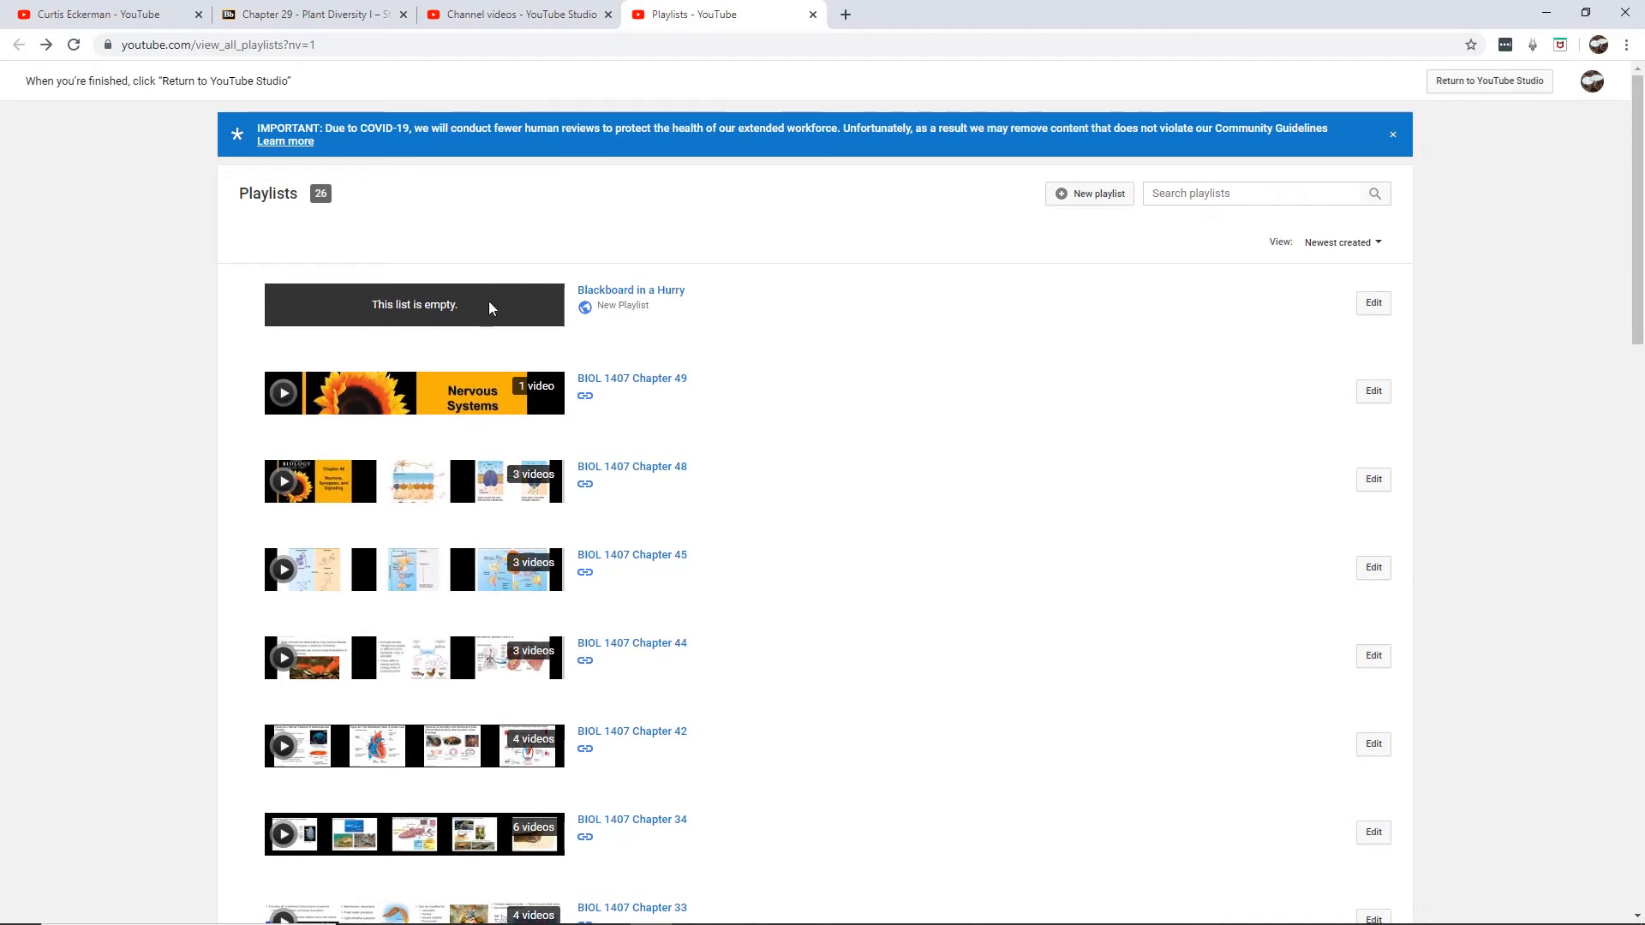
Step: Add the "Blackboard in a Hurry [Chapter 13] - Ideas about labs online" video to the Blackboard in a Hurry playlist and save the video details
click(530, 17)
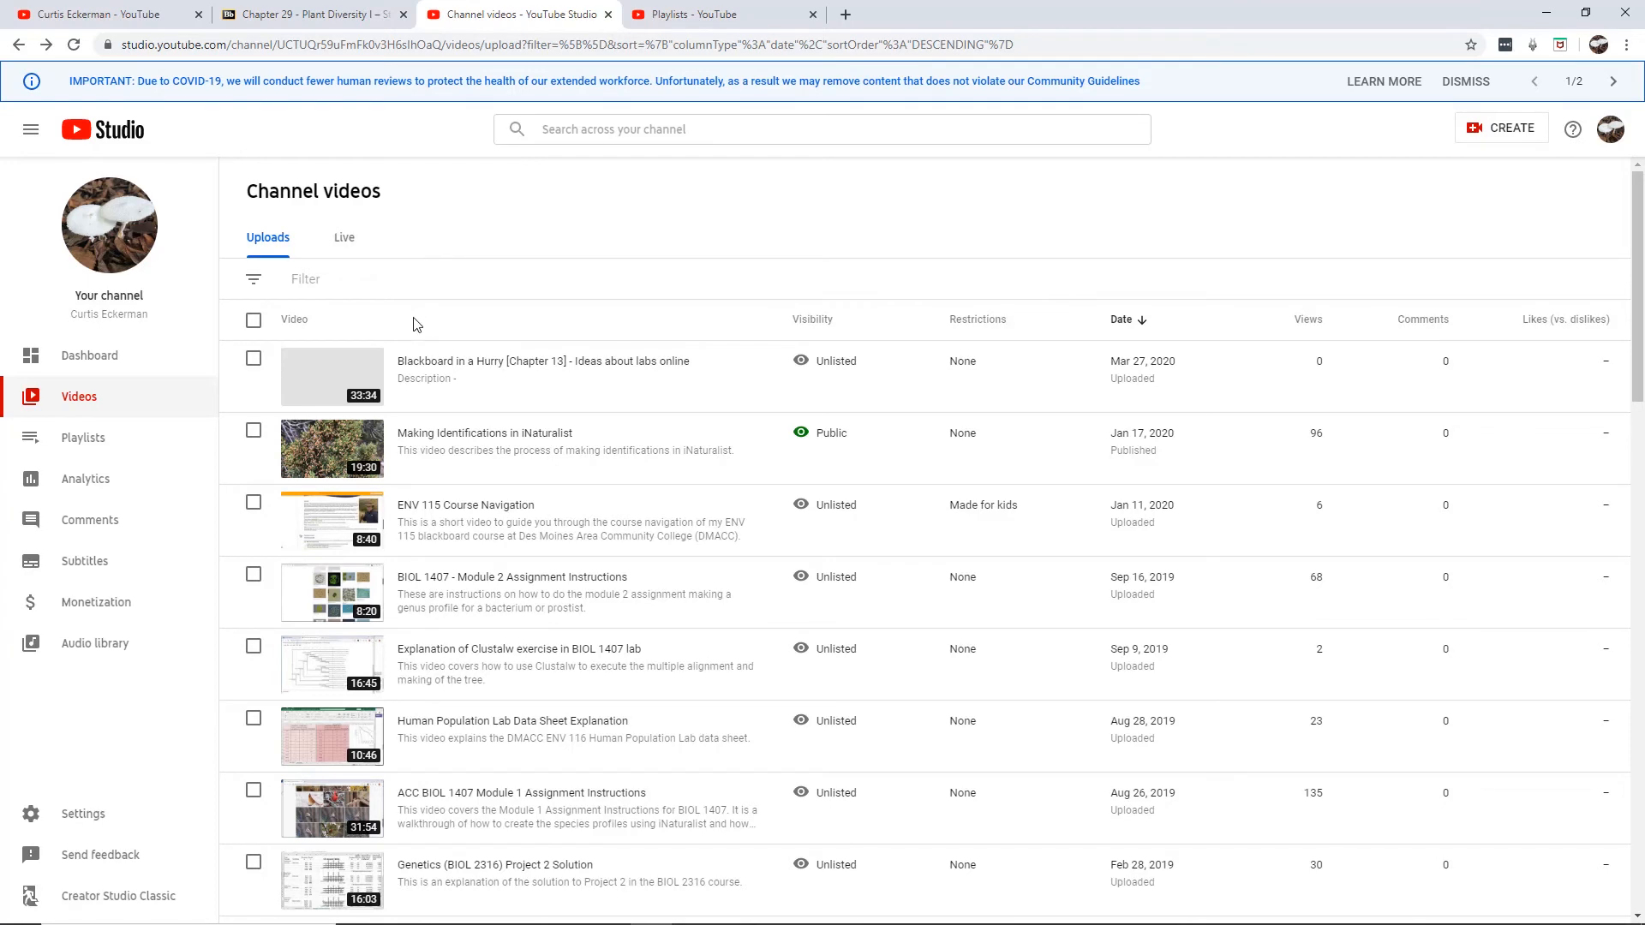
mouse_move(433, 347)
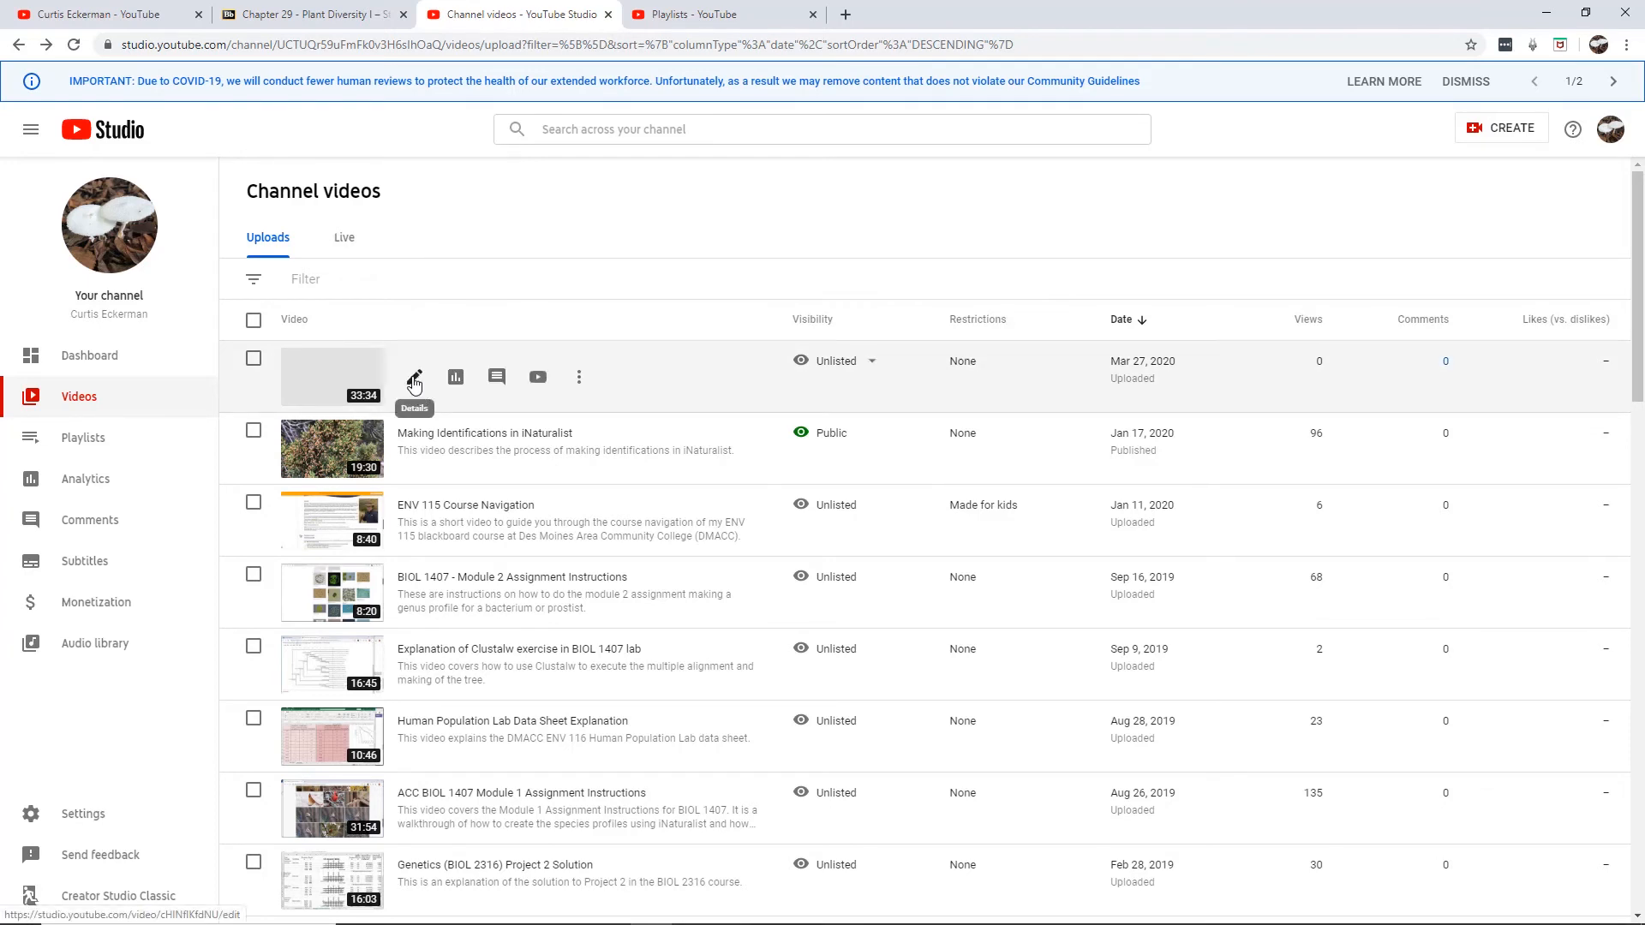
click(414, 378)
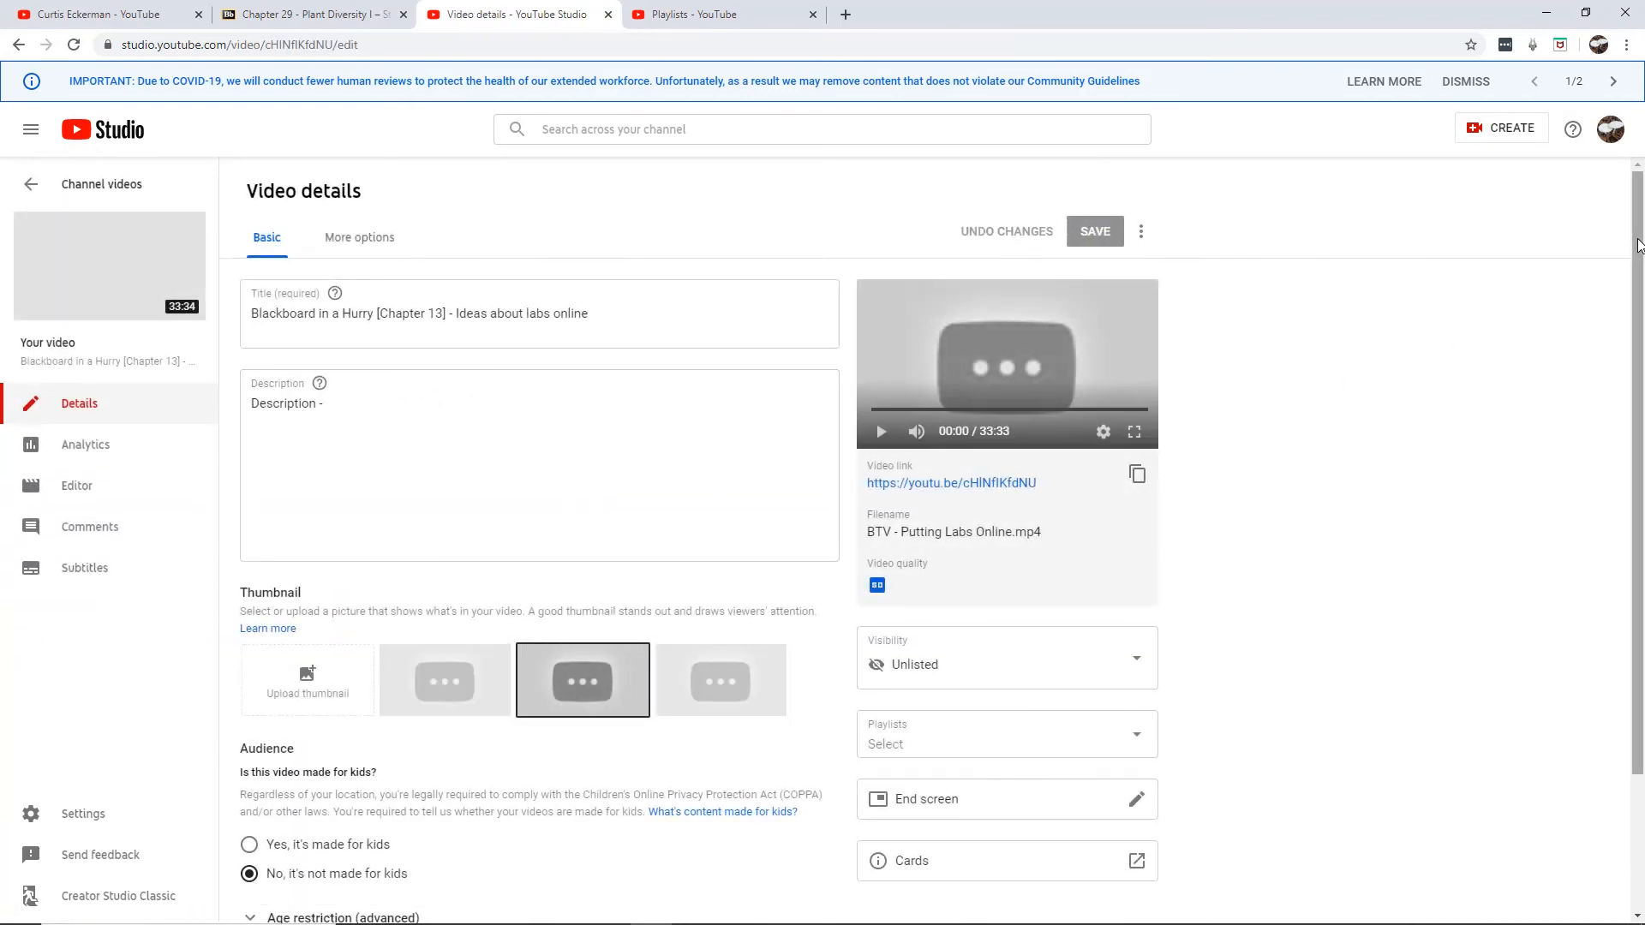
drag(1638, 246, 1639, 385)
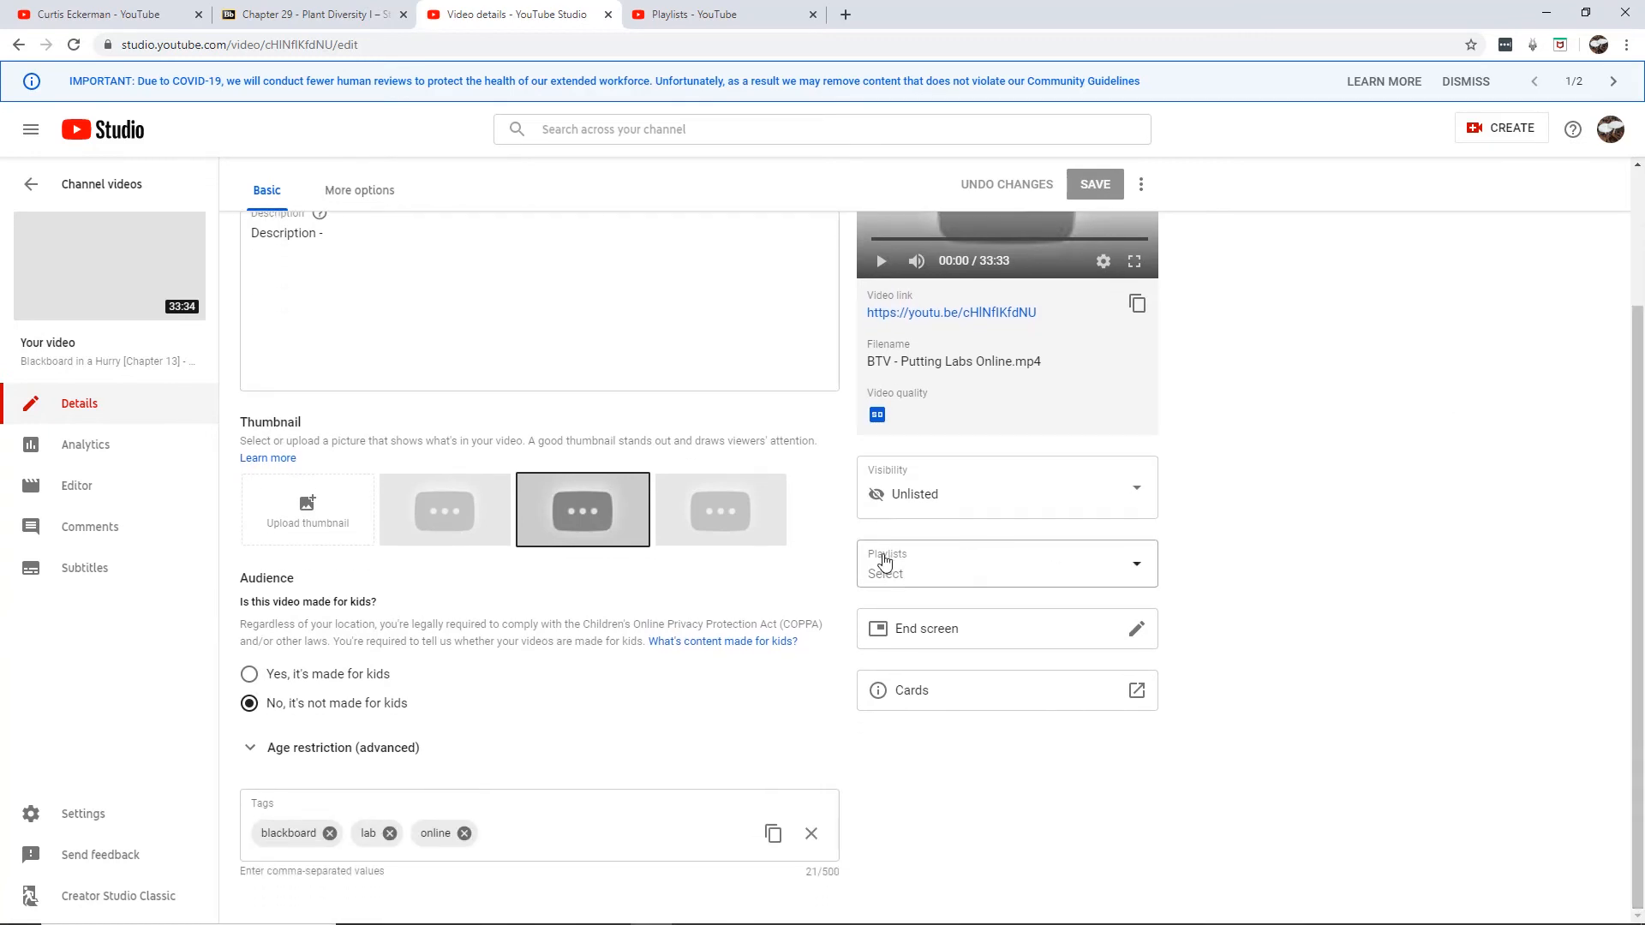
click(947, 568)
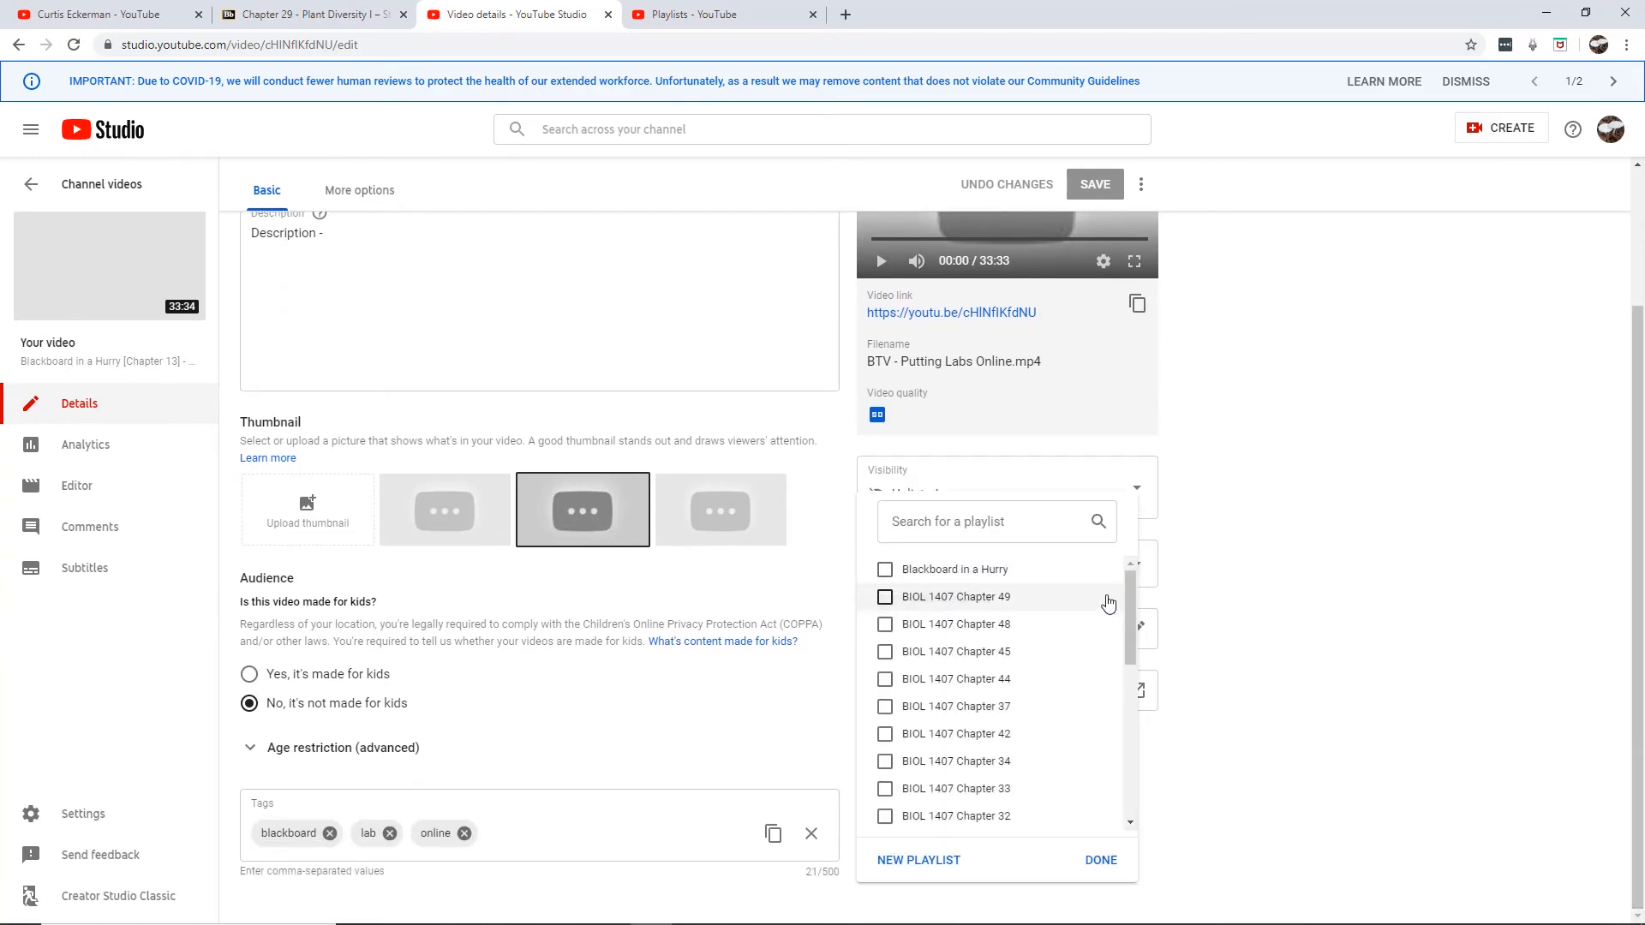
click(885, 571)
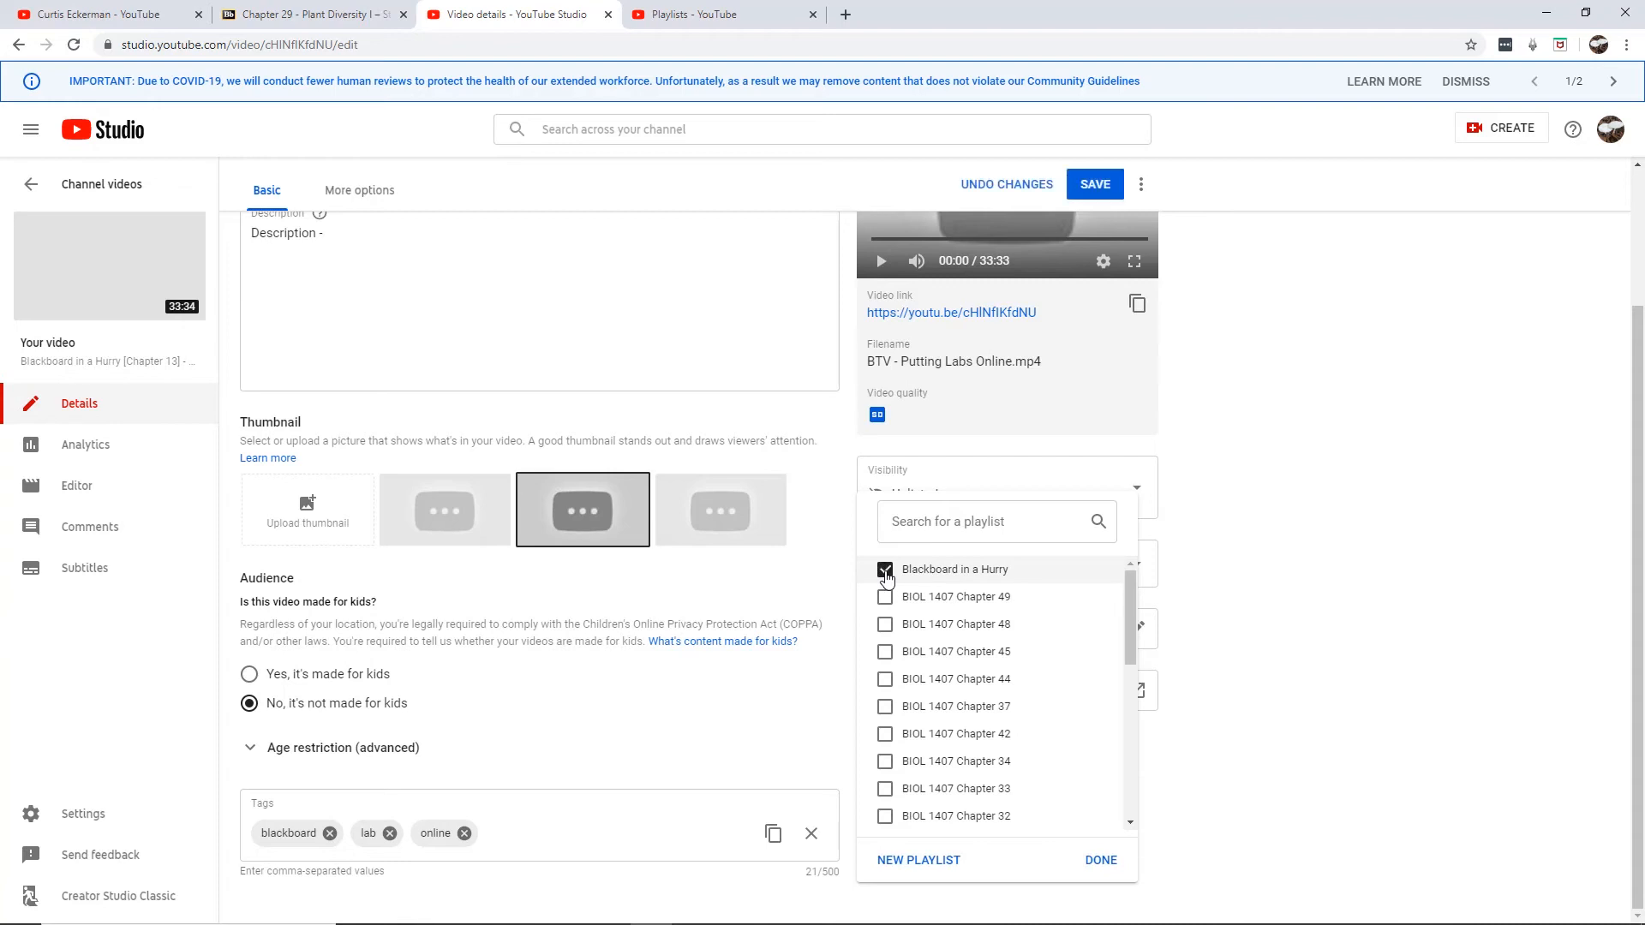
click(1101, 861)
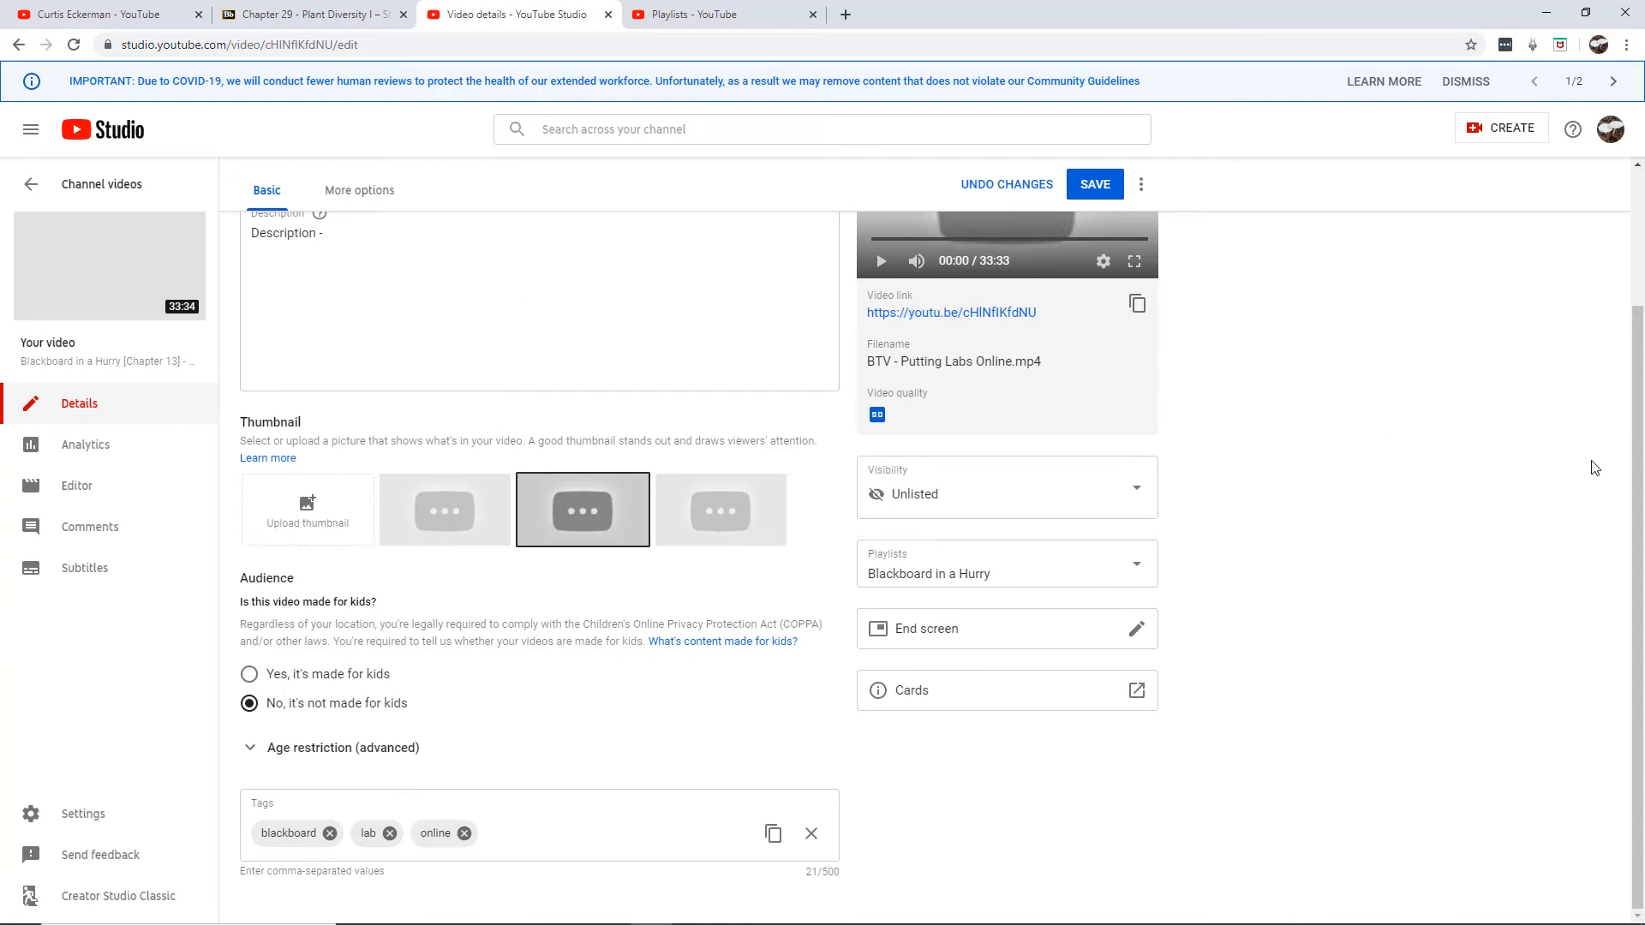
scroll(1216, 685, up, 3)
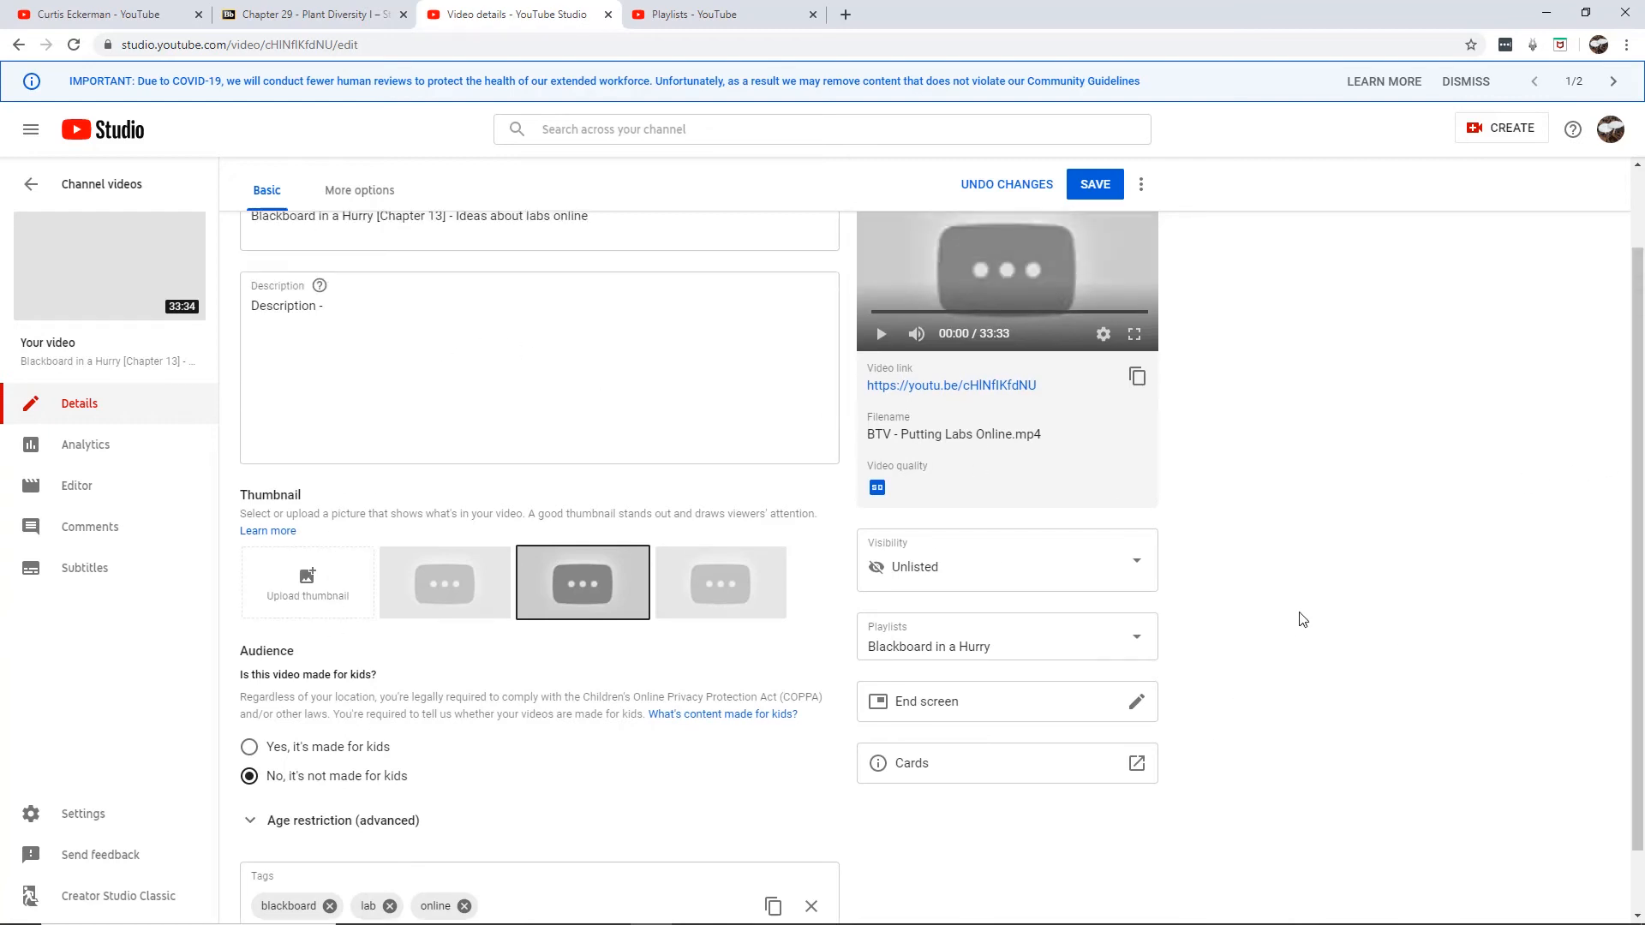
click(1109, 238)
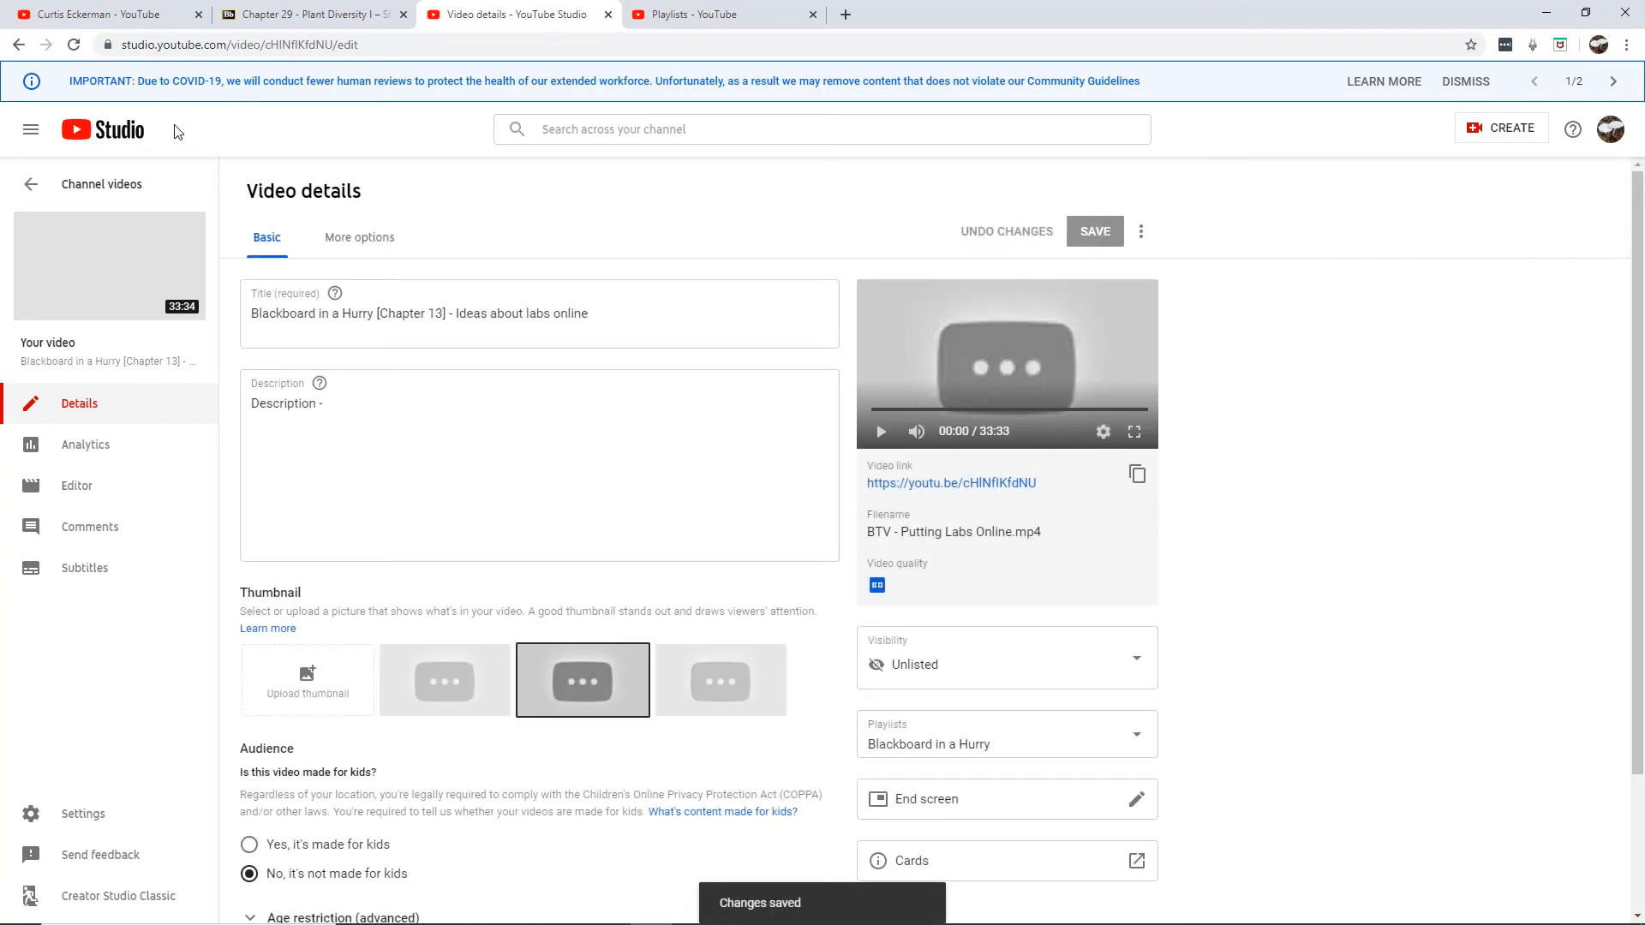
click(43, 183)
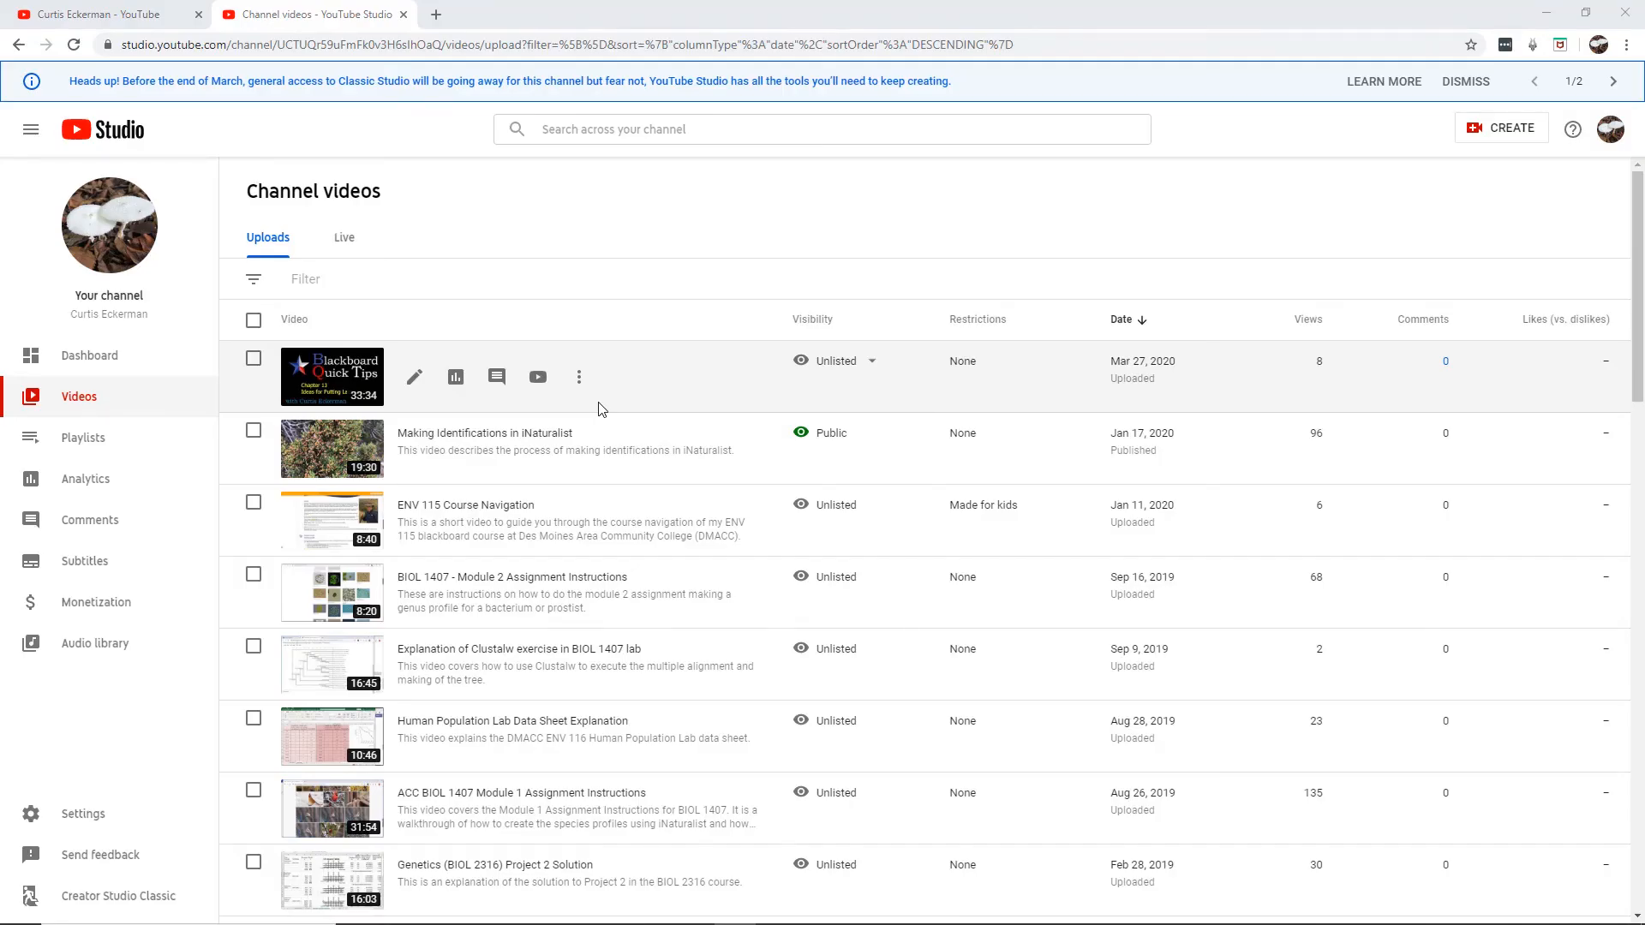
Step: Preview the alternative thumbnails in the Chapter 13 video's details, reselect the Blackboard Quick Tips title image and return to the channel videos
click(417, 383)
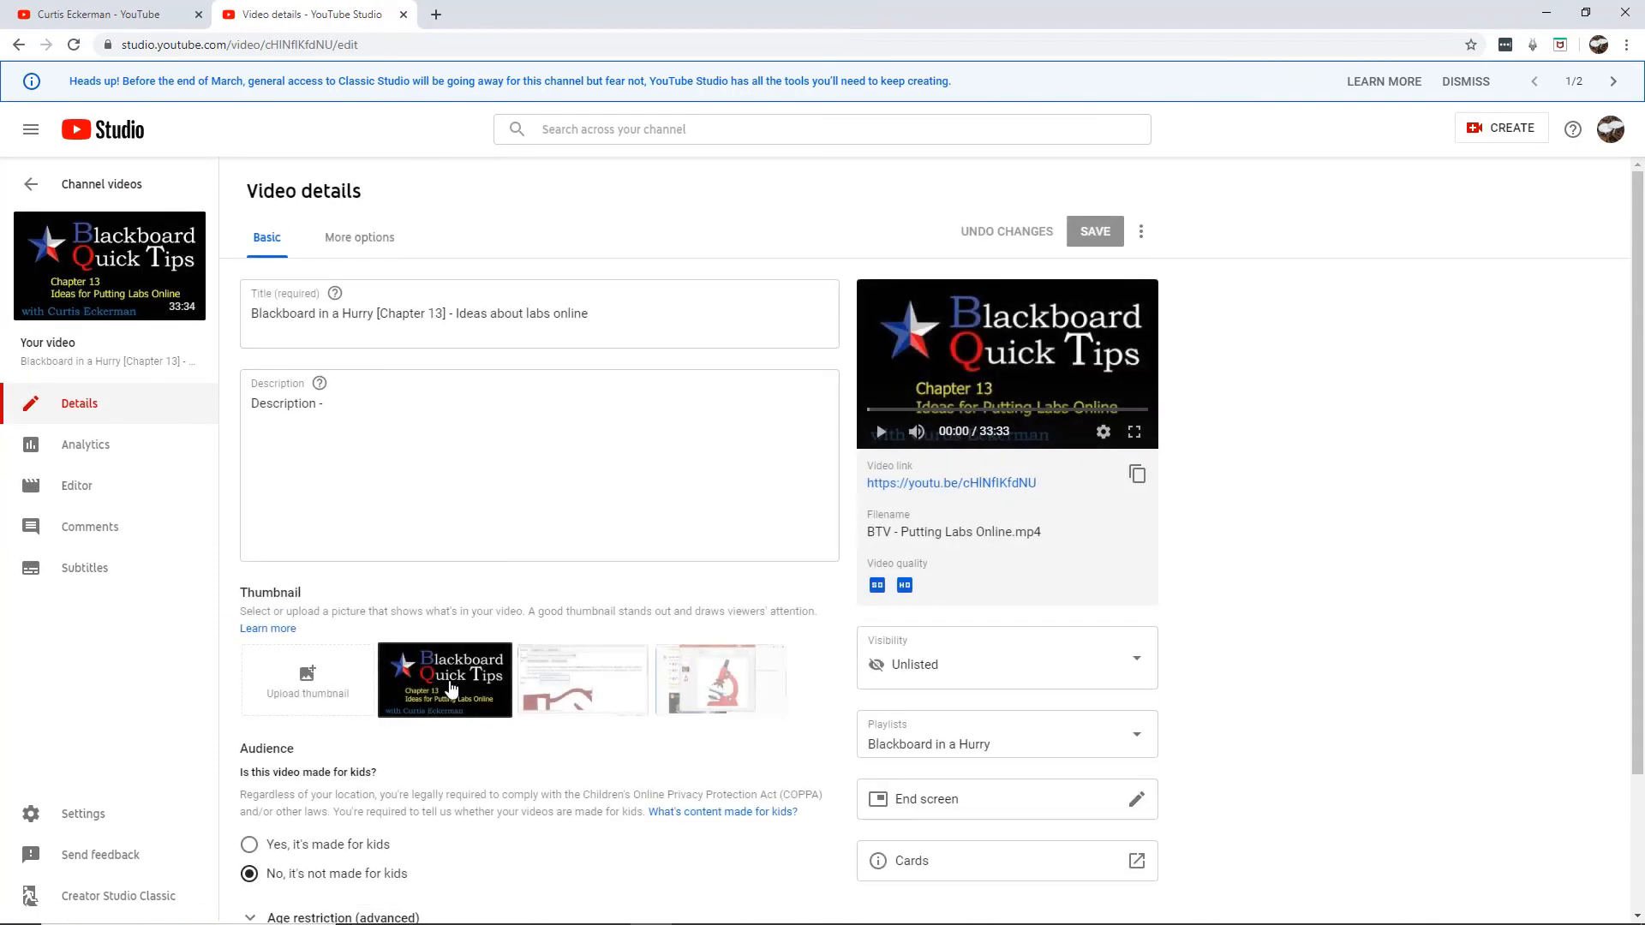
click(534, 696)
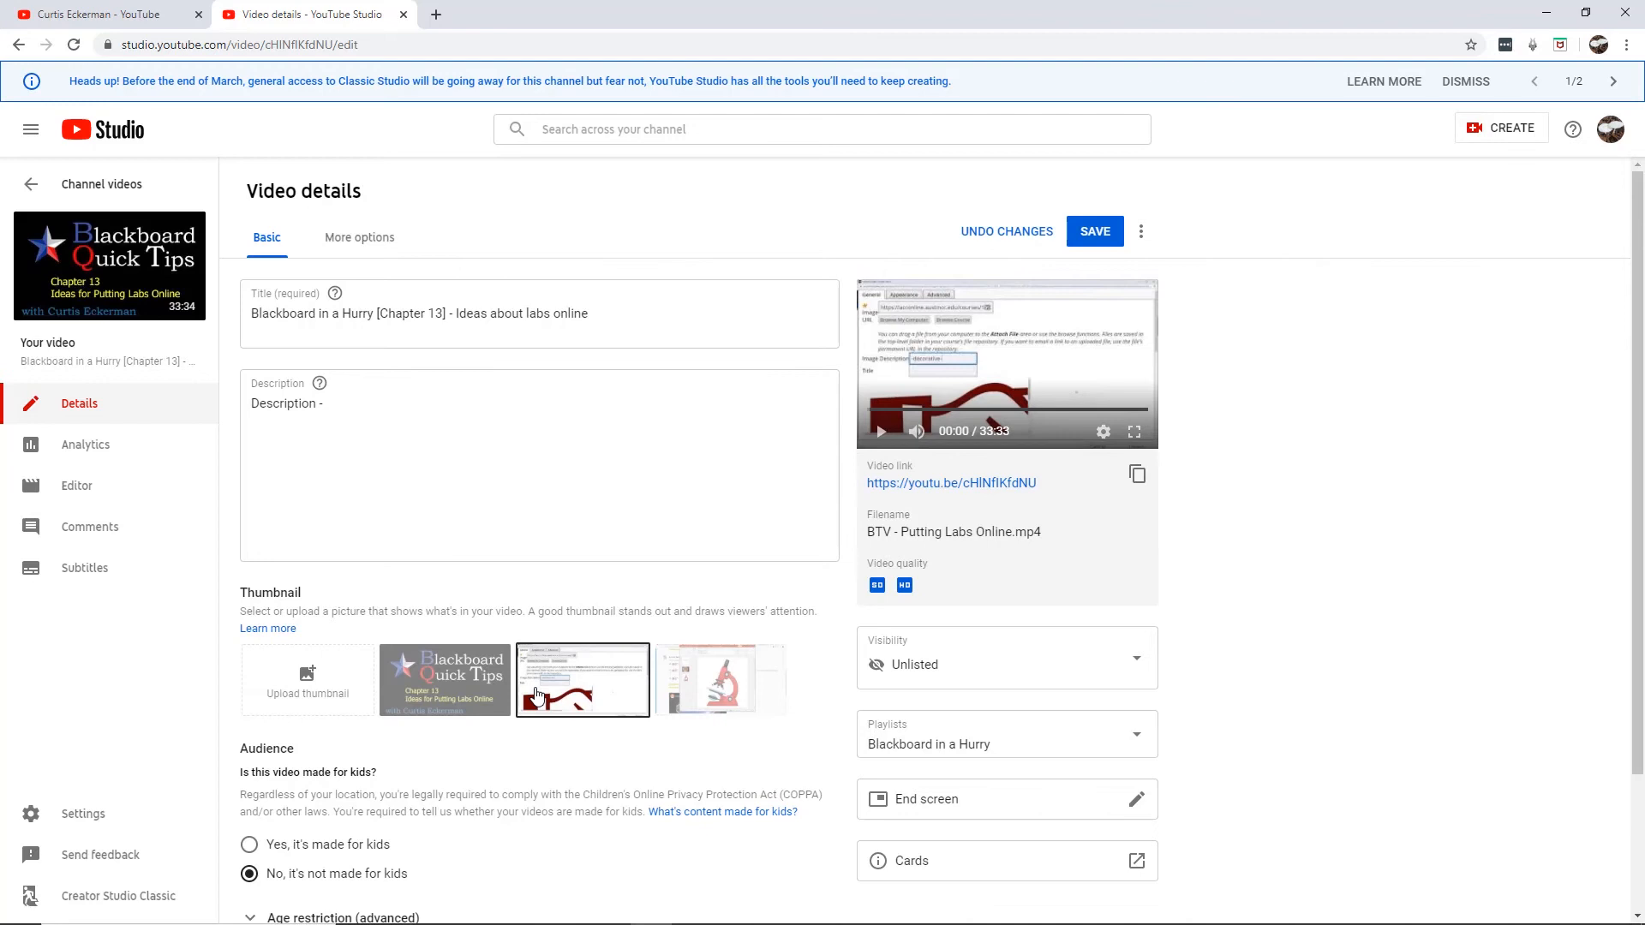
click(712, 694)
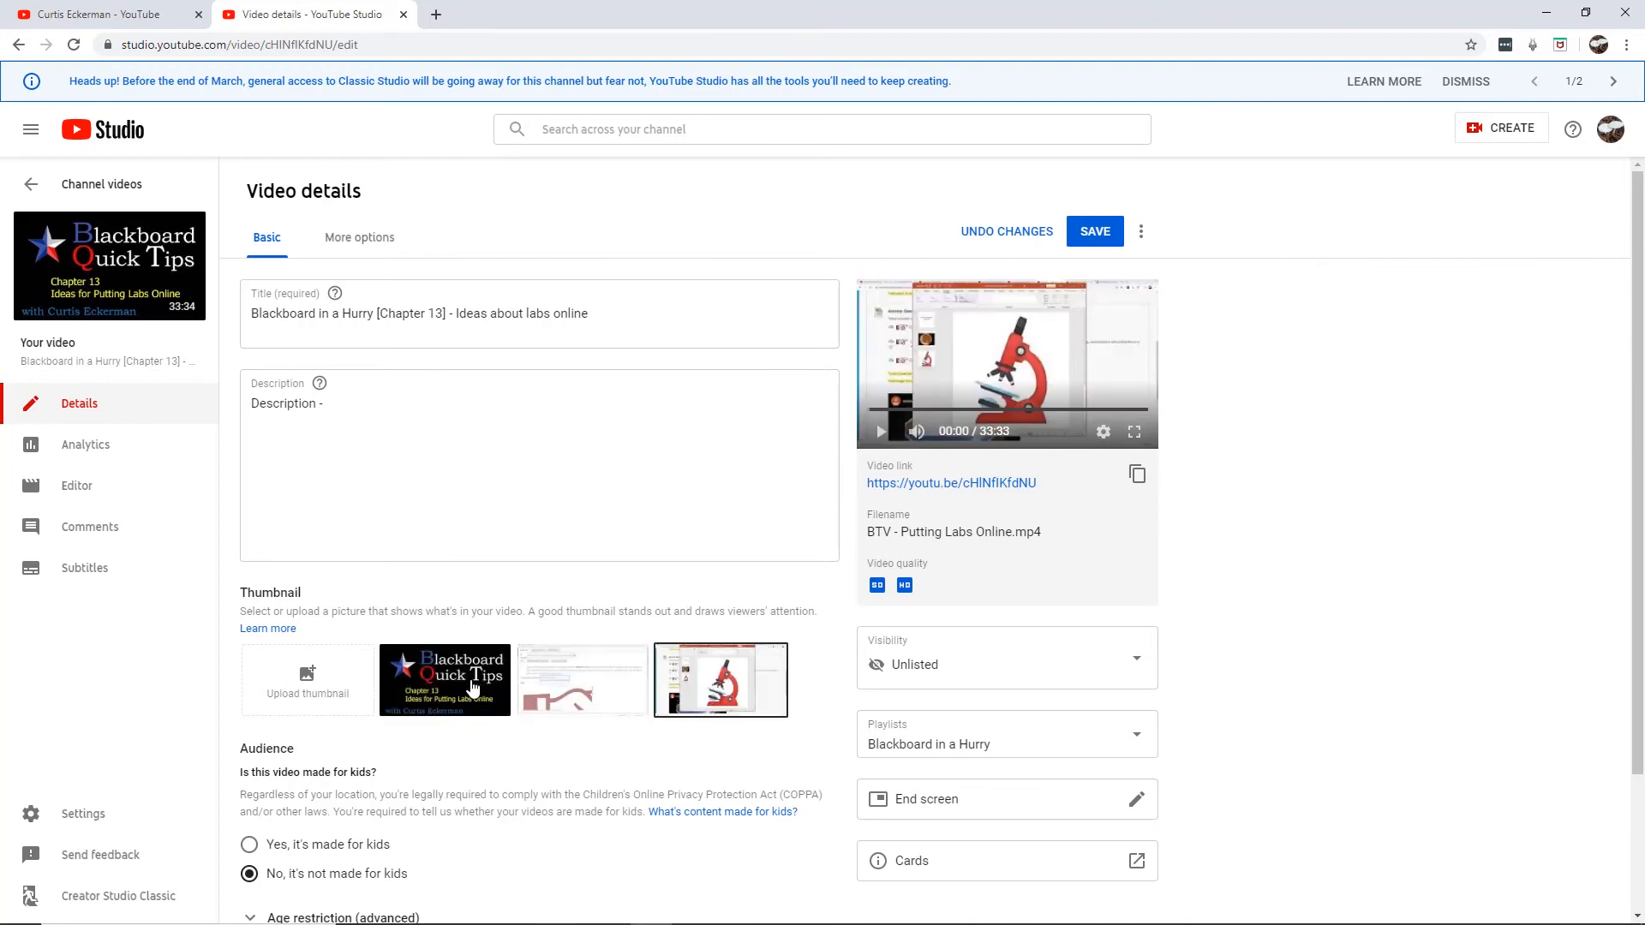
click(472, 688)
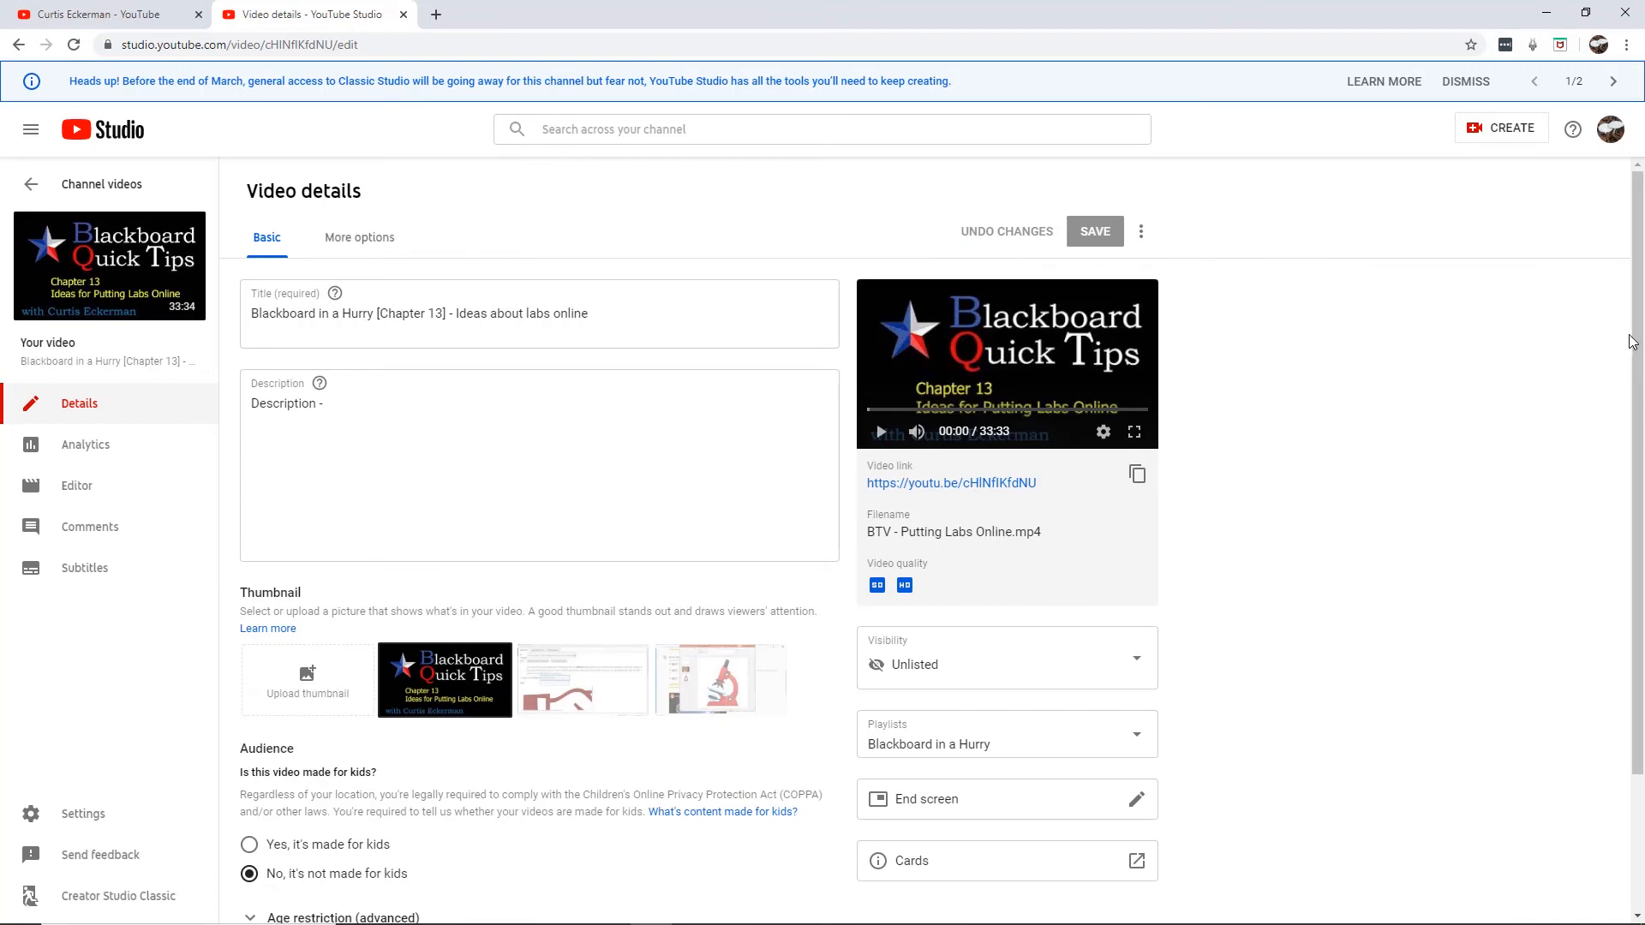
drag(1637, 349, 1631, 452)
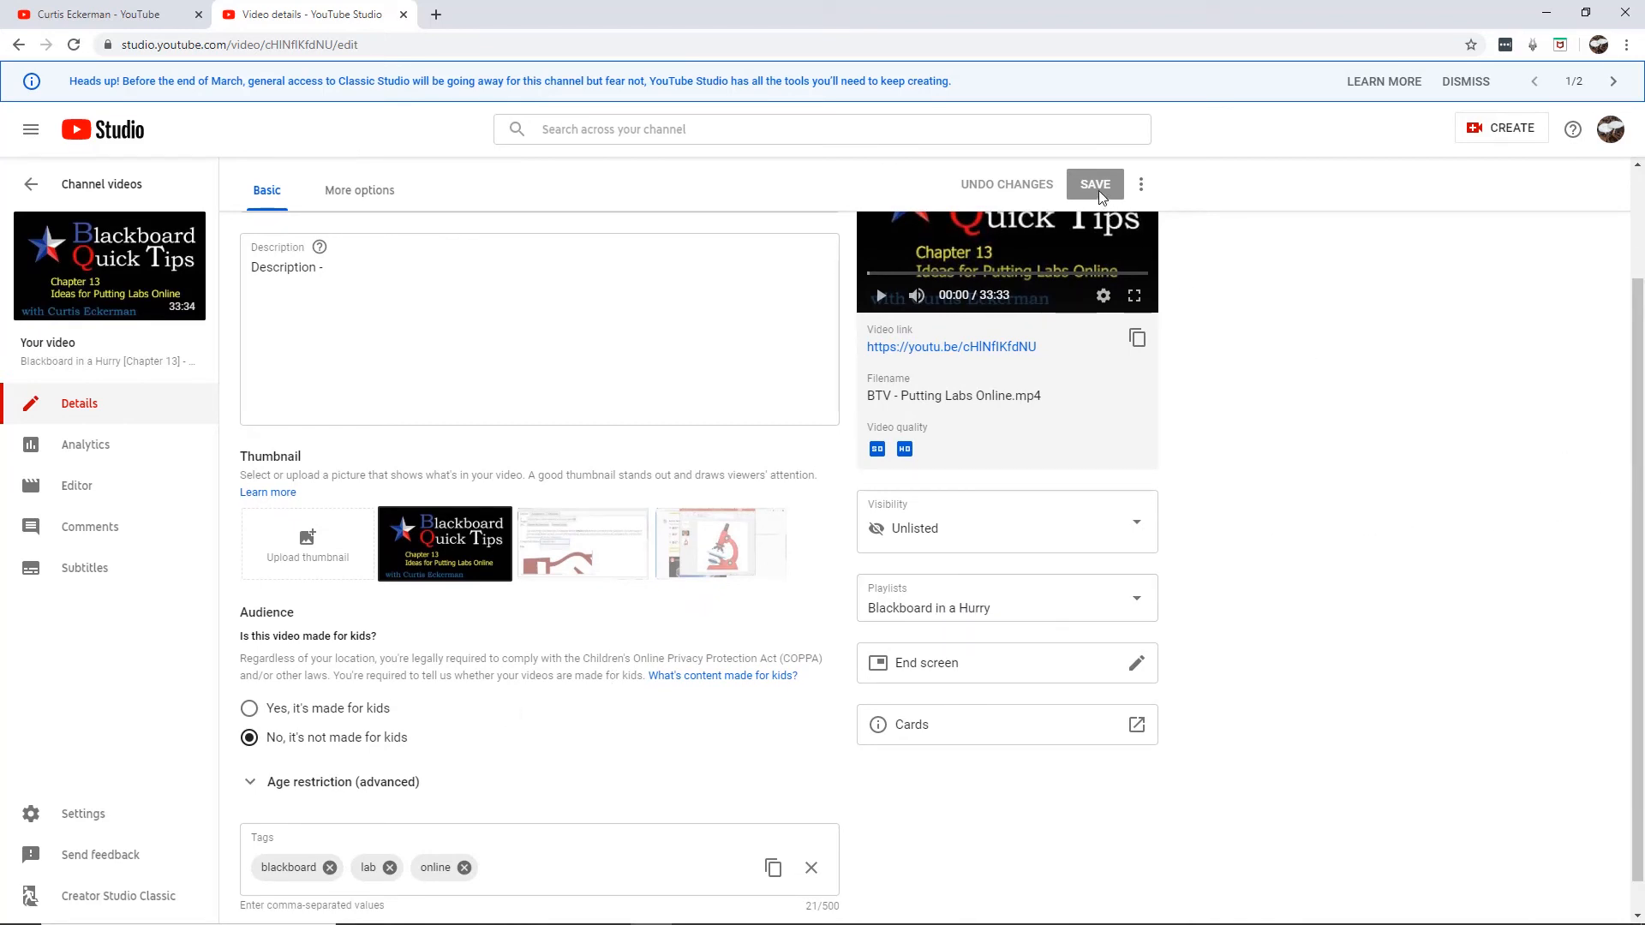
scroll(1274, 343, up, 2)
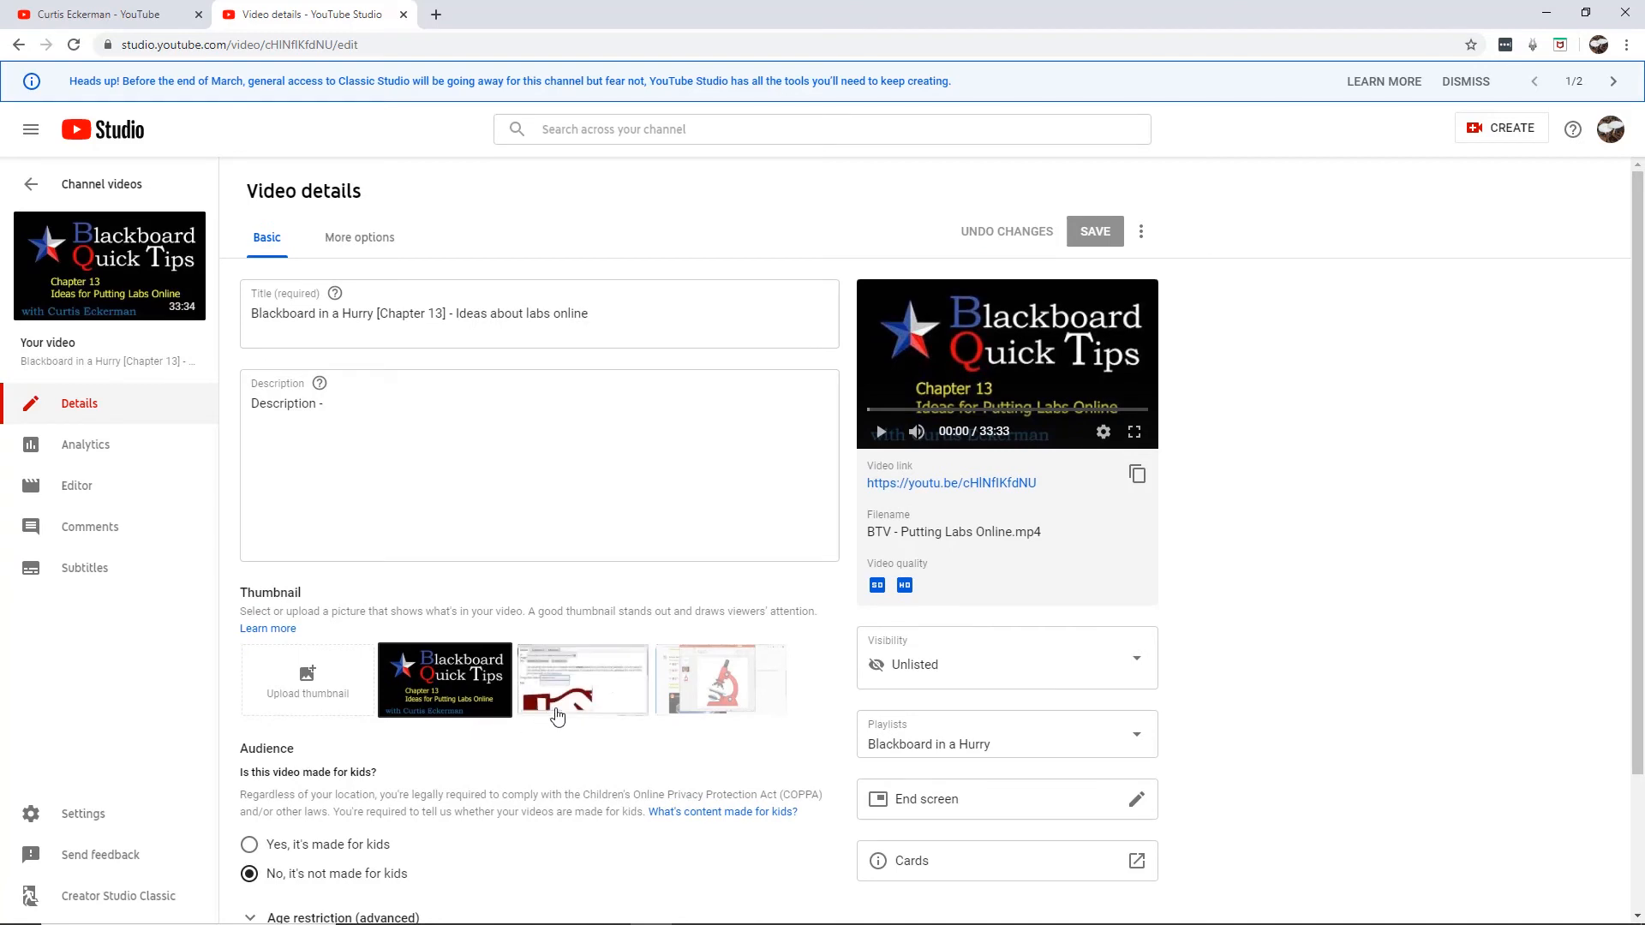
click(566, 682)
click(472, 705)
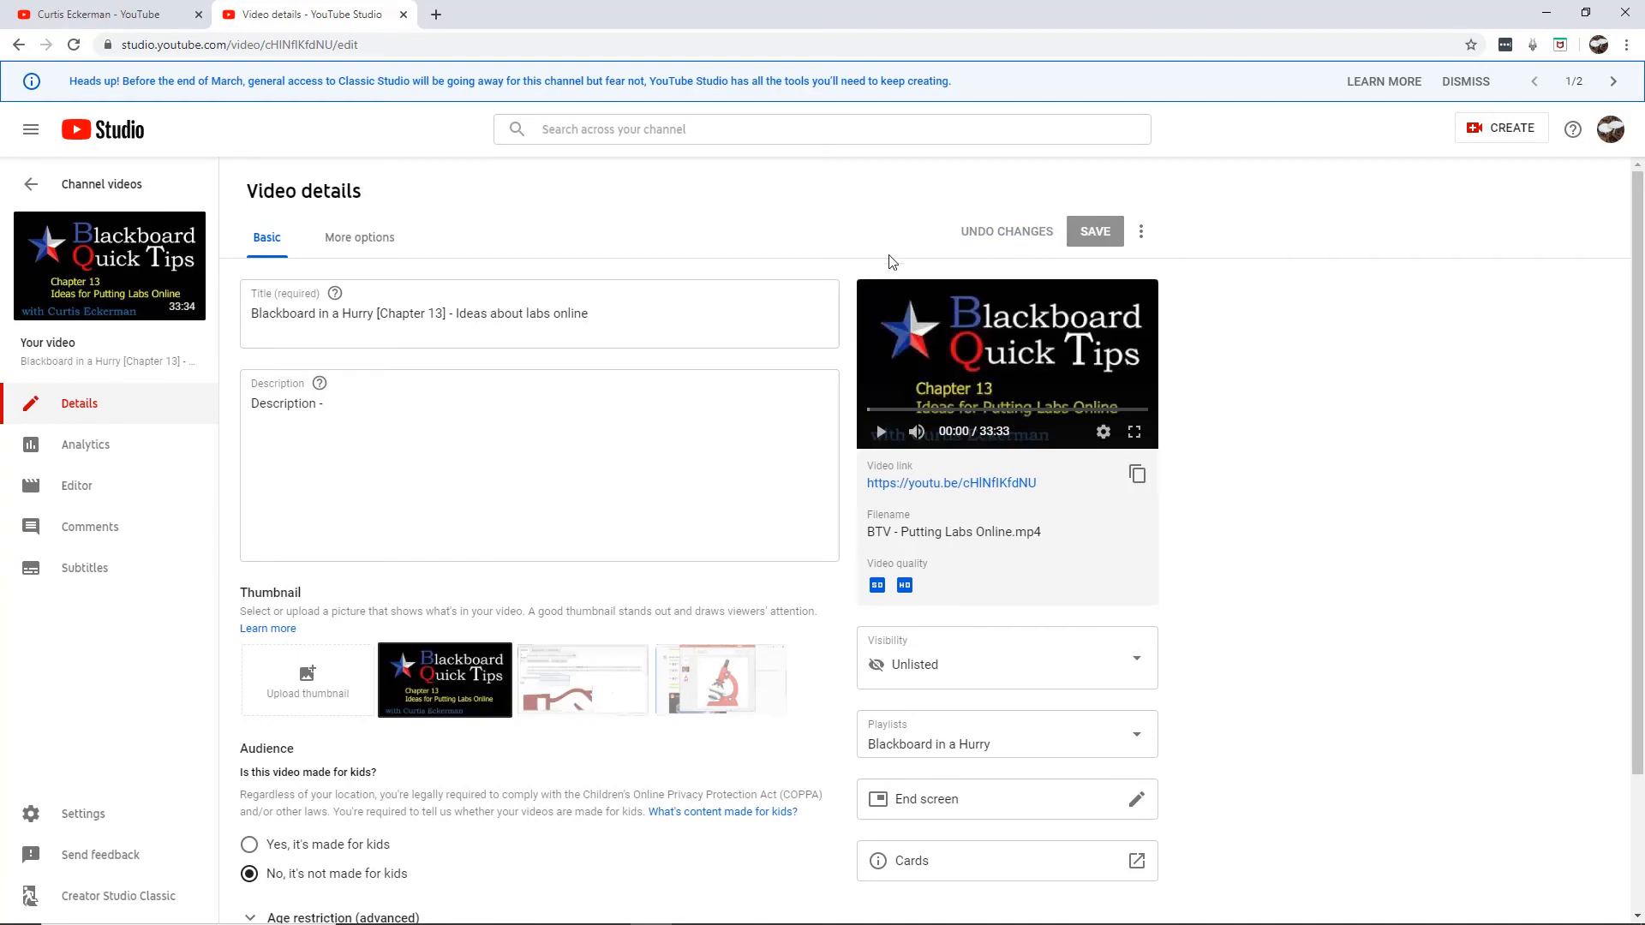
click(43, 188)
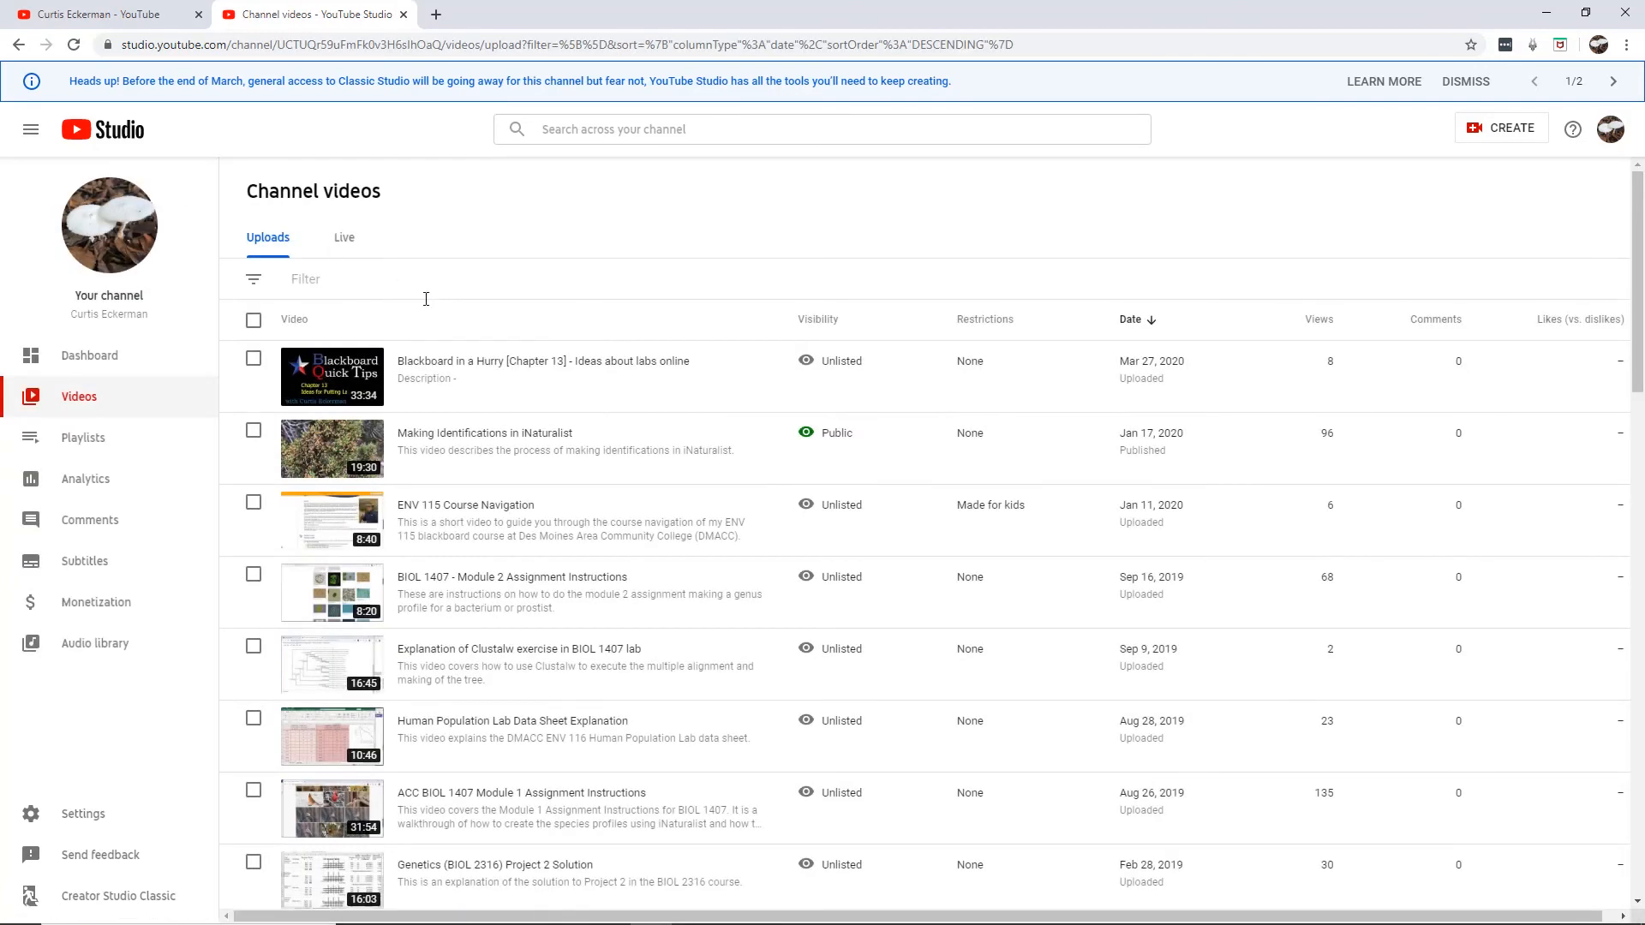
Step: Open the Blackboard in a Hurry playlist from the channel's playlists and copy its share link
mouse_move(407, 370)
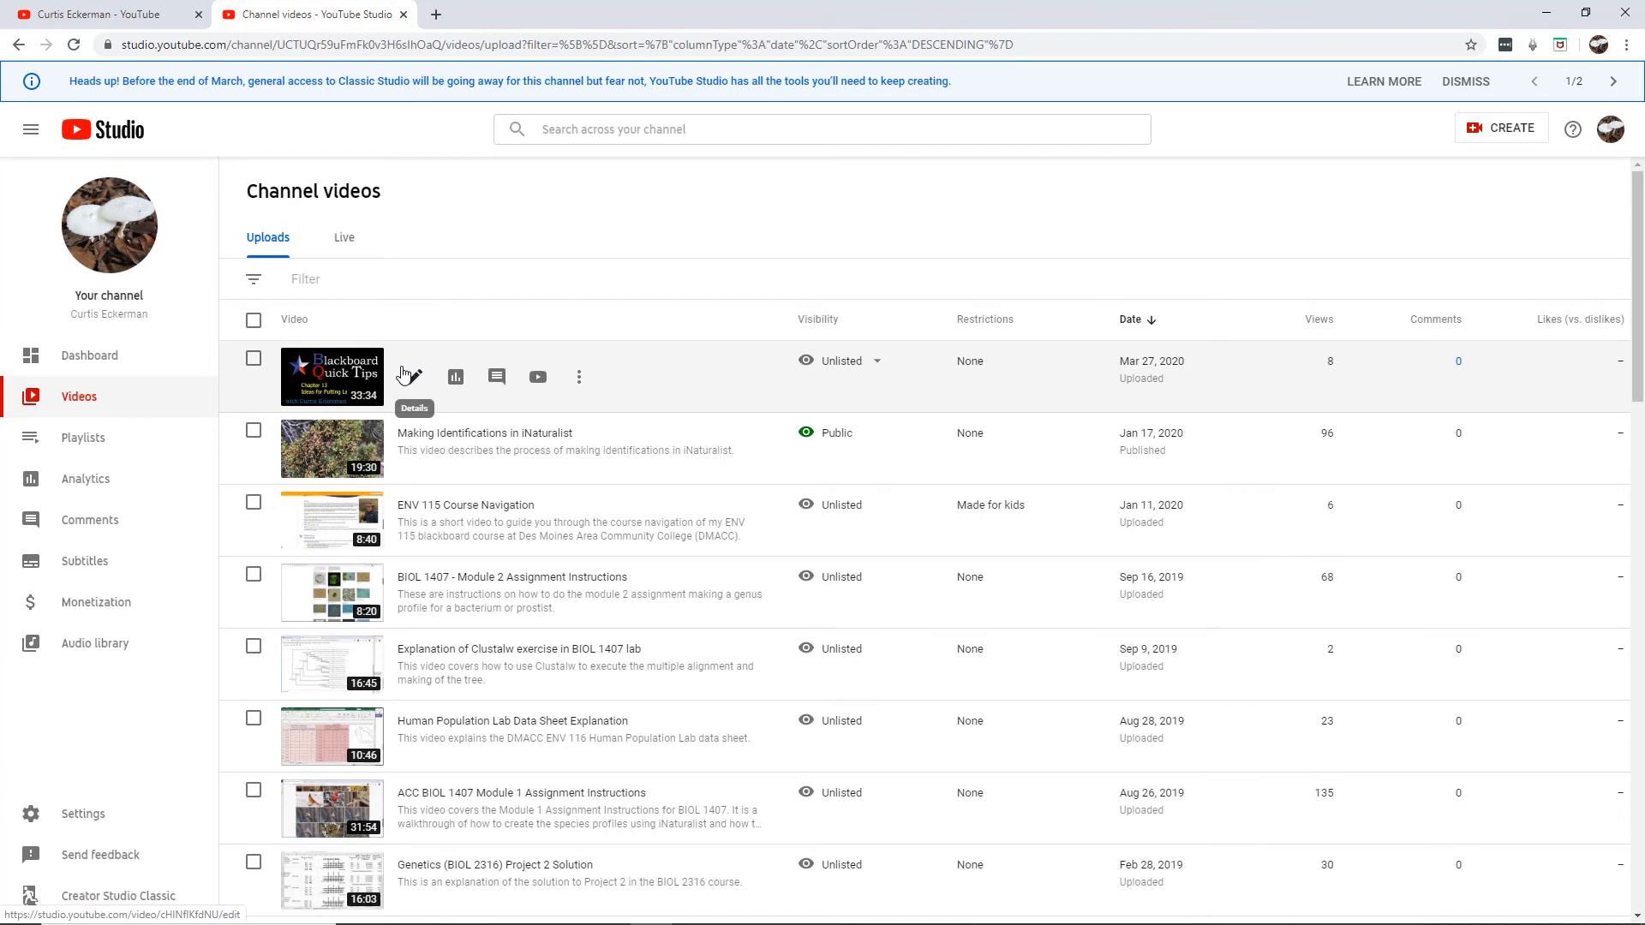
click(72, 439)
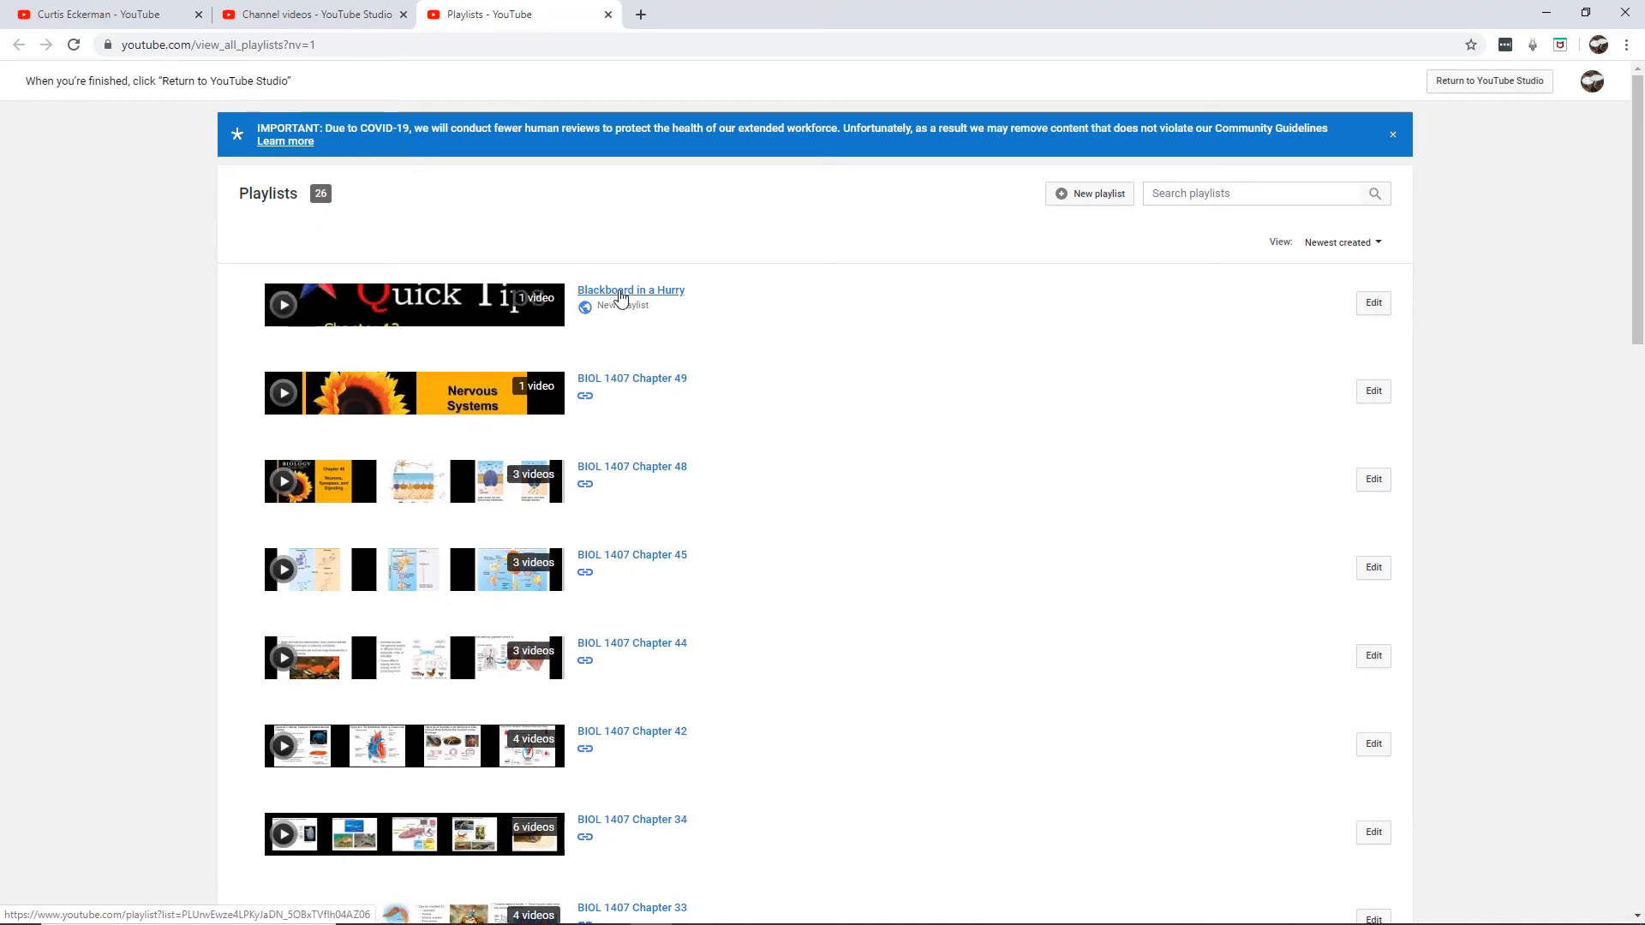
click(621, 292)
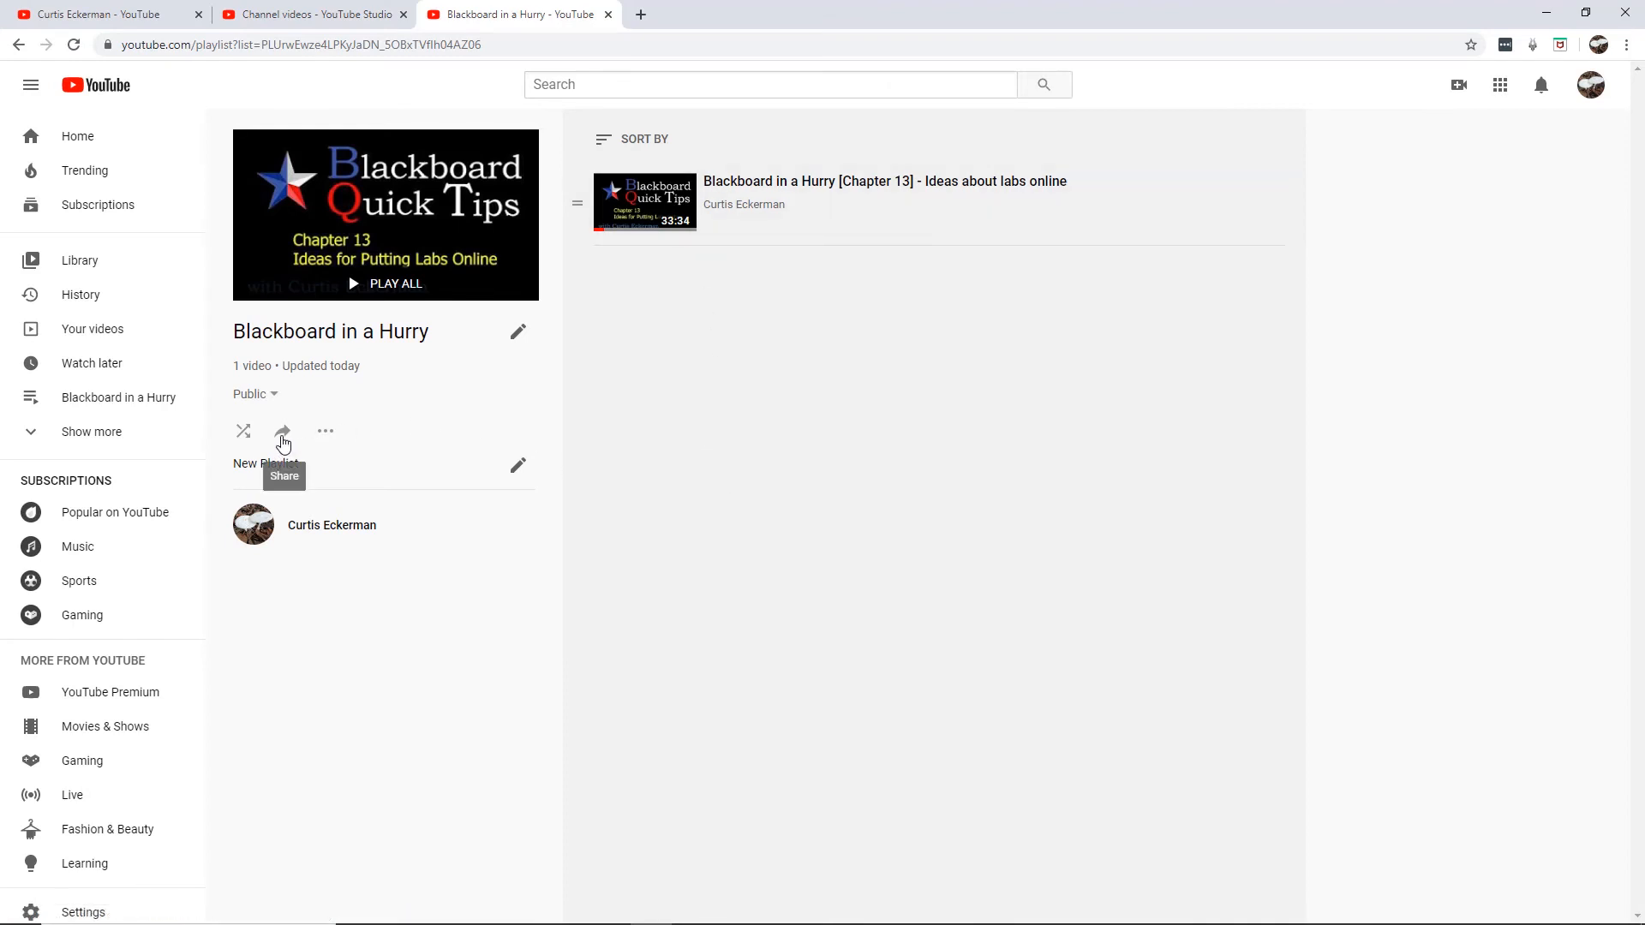
click(283, 432)
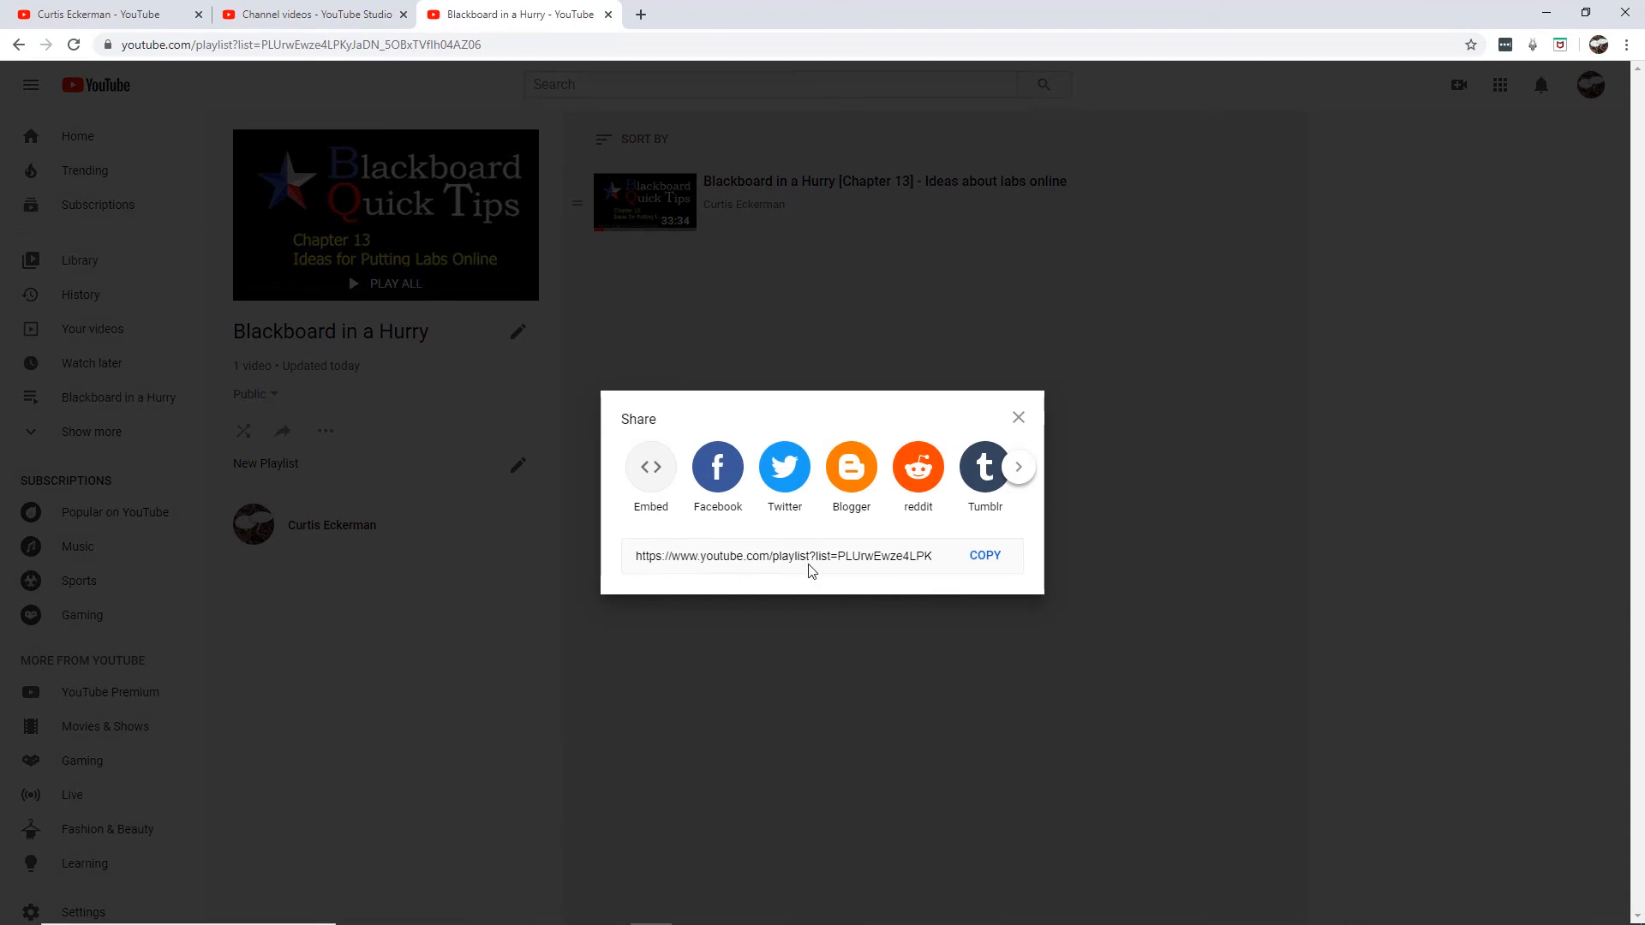
click(986, 557)
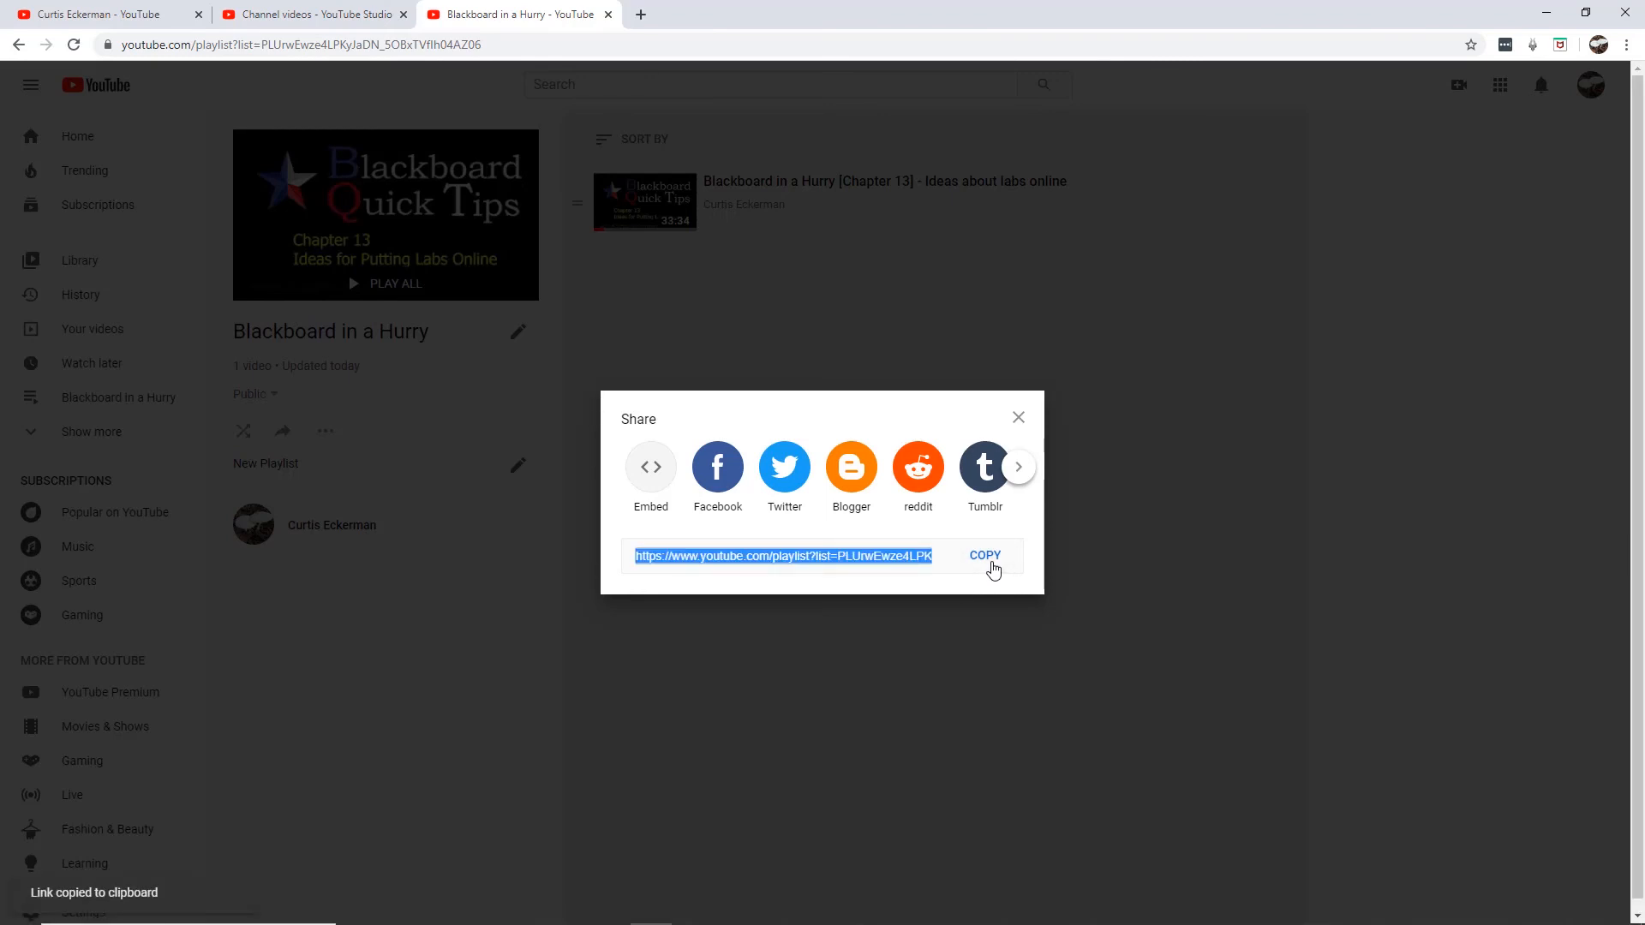
Step: Close the Blackboard in a Hurry playlist's share dialog, return to the playlists page and switch back to YouTube Studio
key(Escape)
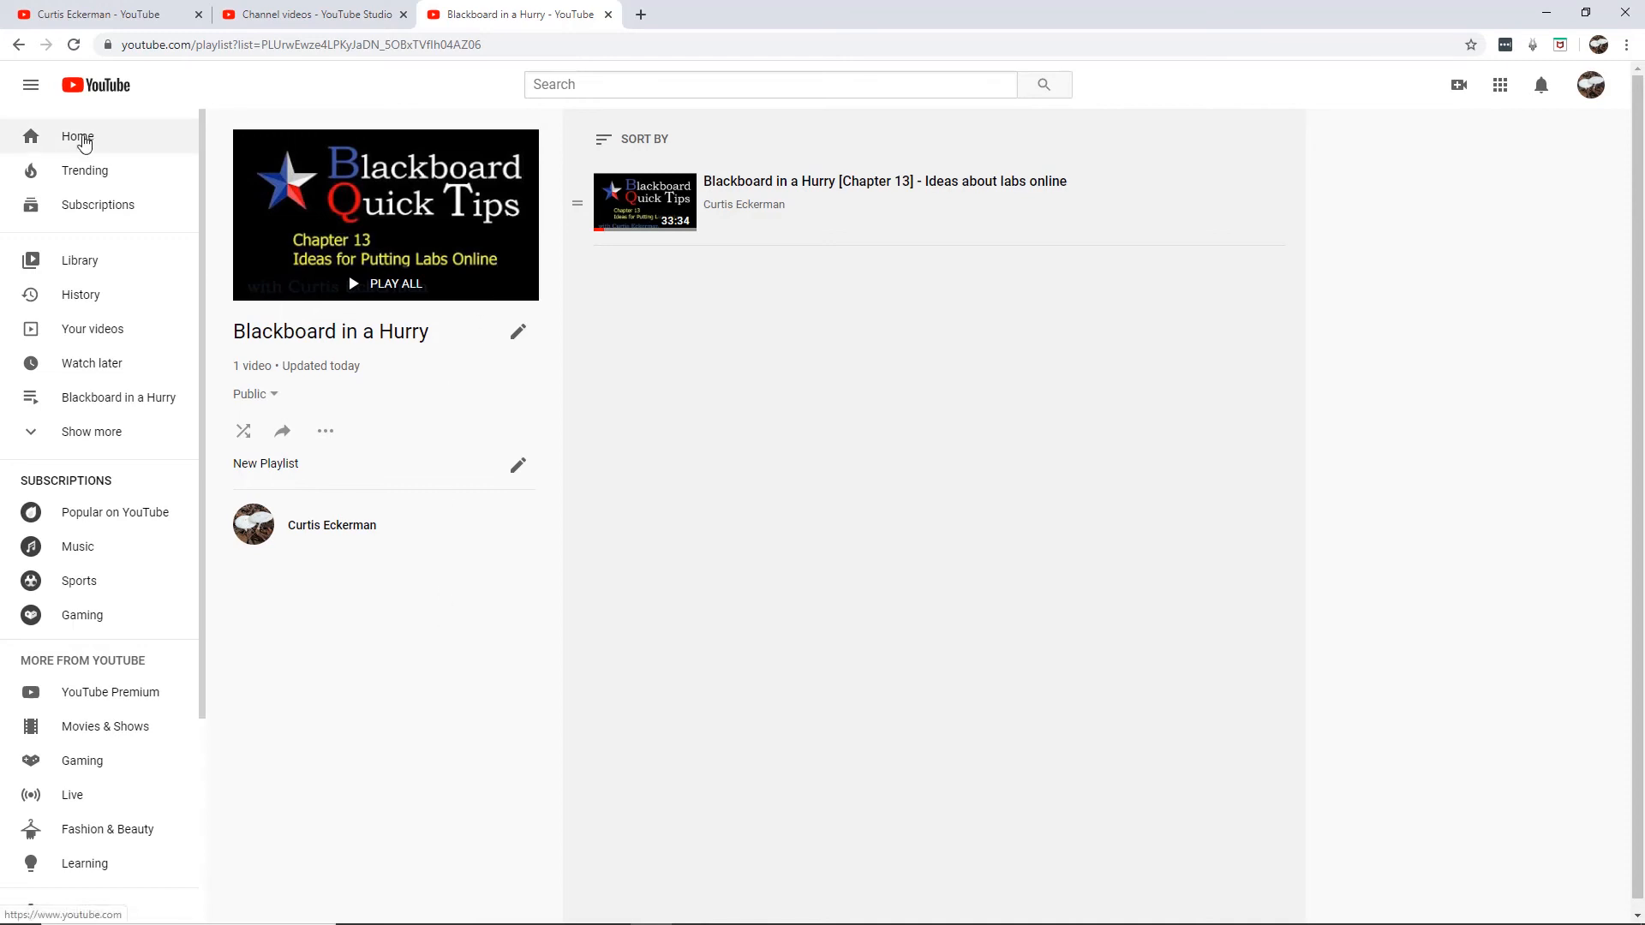
click(18, 47)
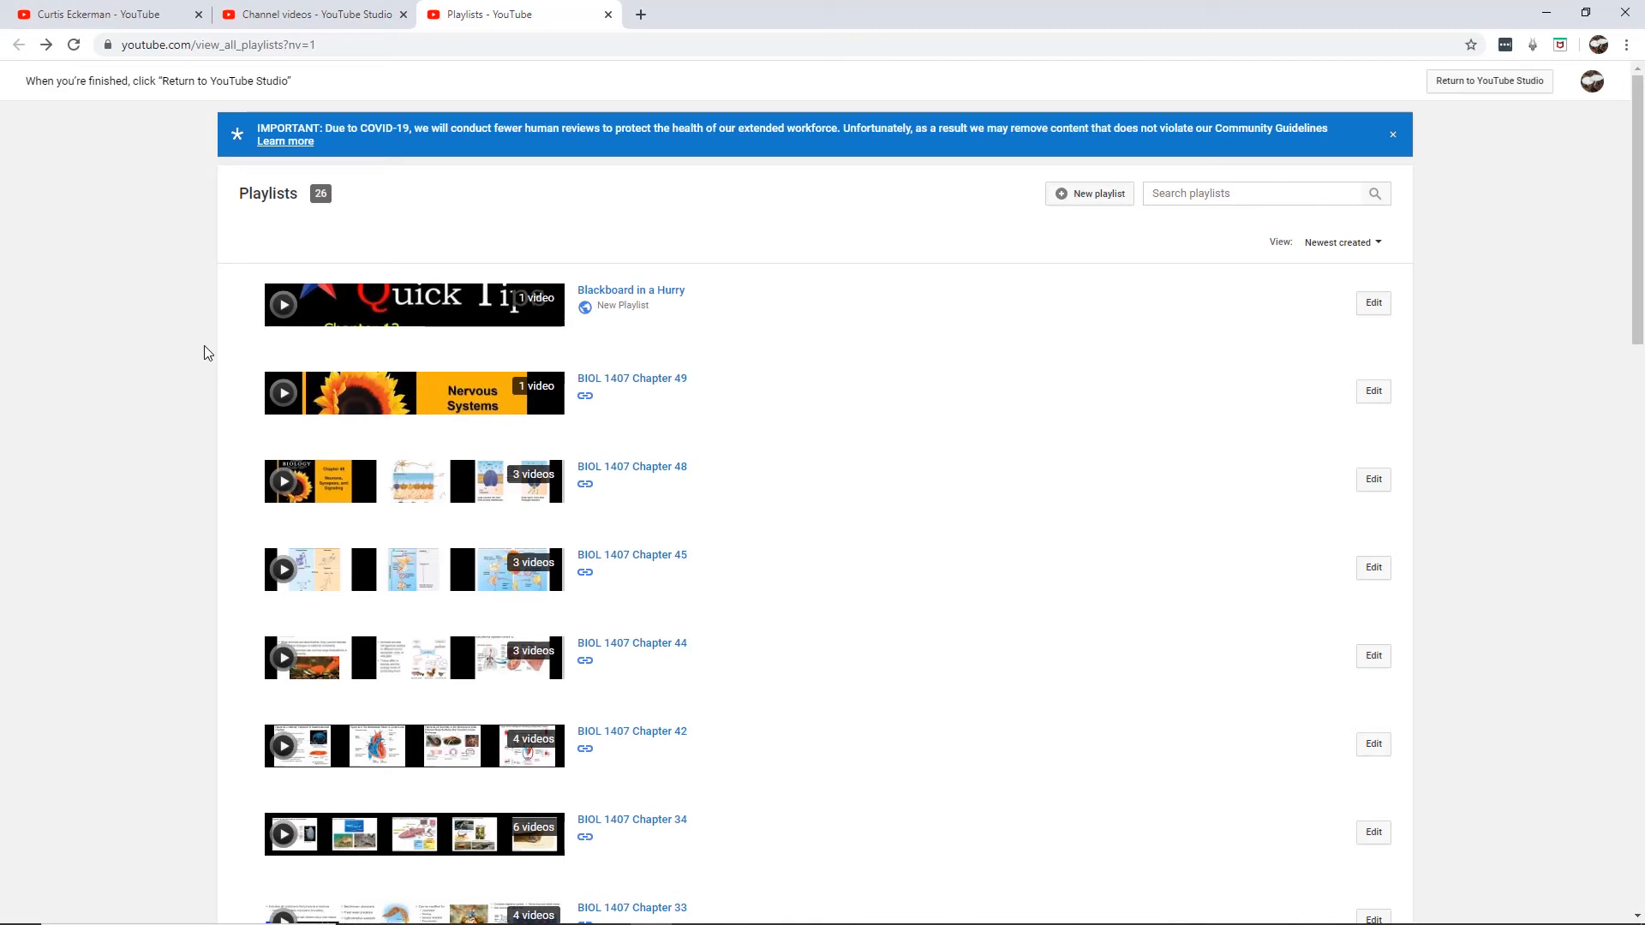
click(346, 21)
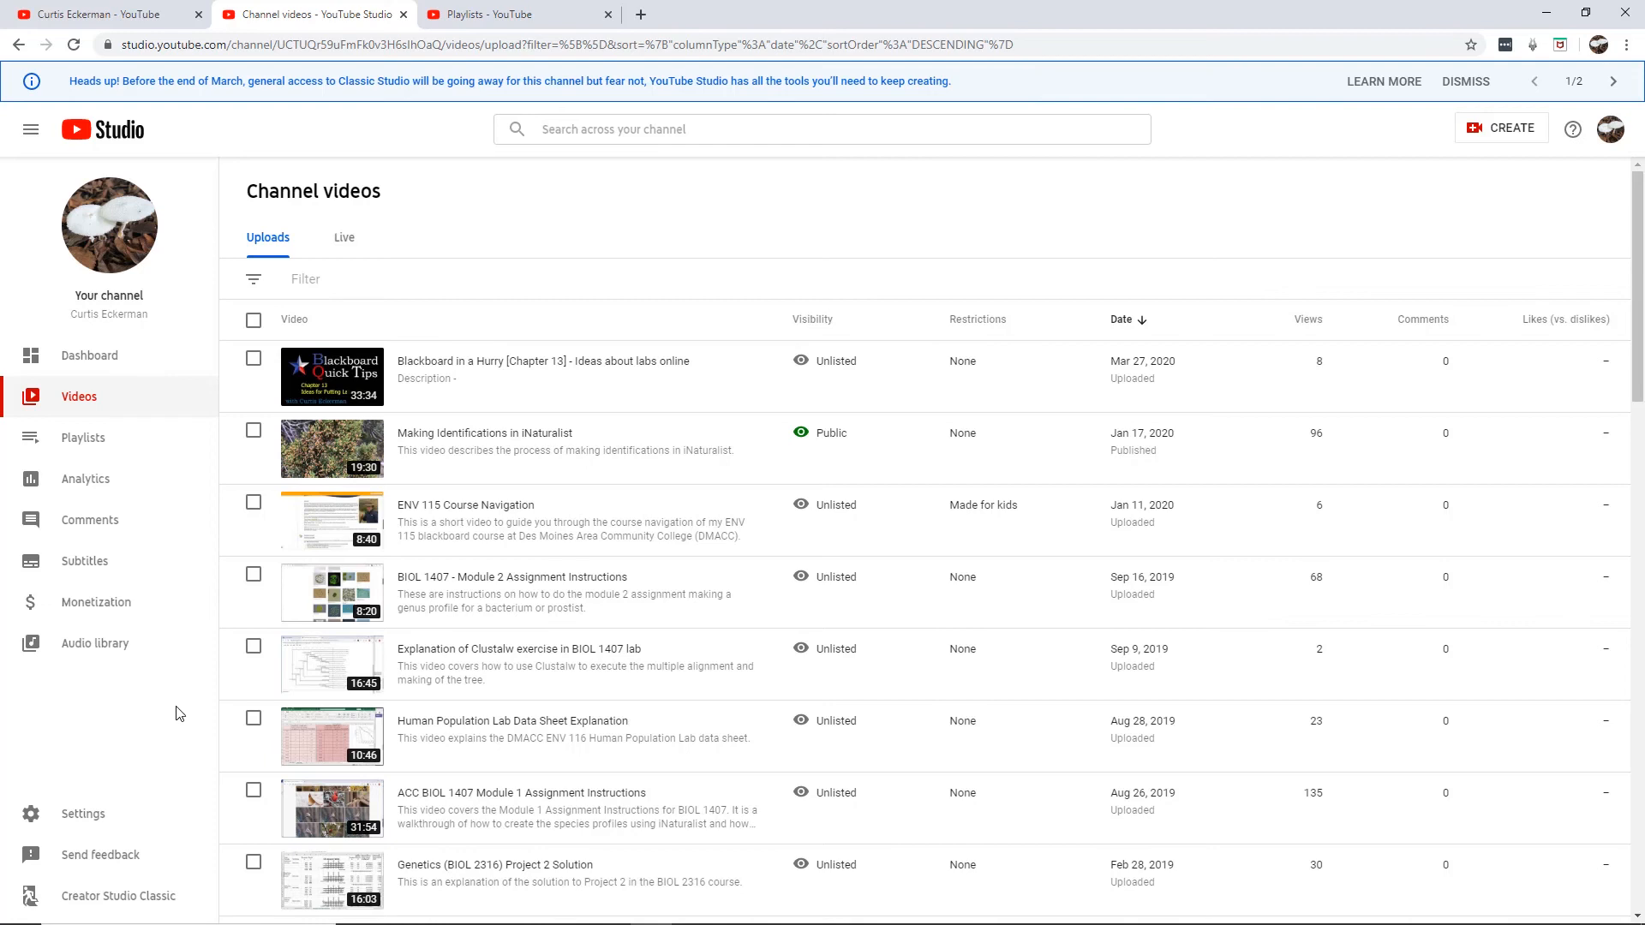
Step: Open the video subtitles page for "Blackboard in a Hurry [Chapter 13] - Ideas about labs online" from the channel subtitles
click(83, 568)
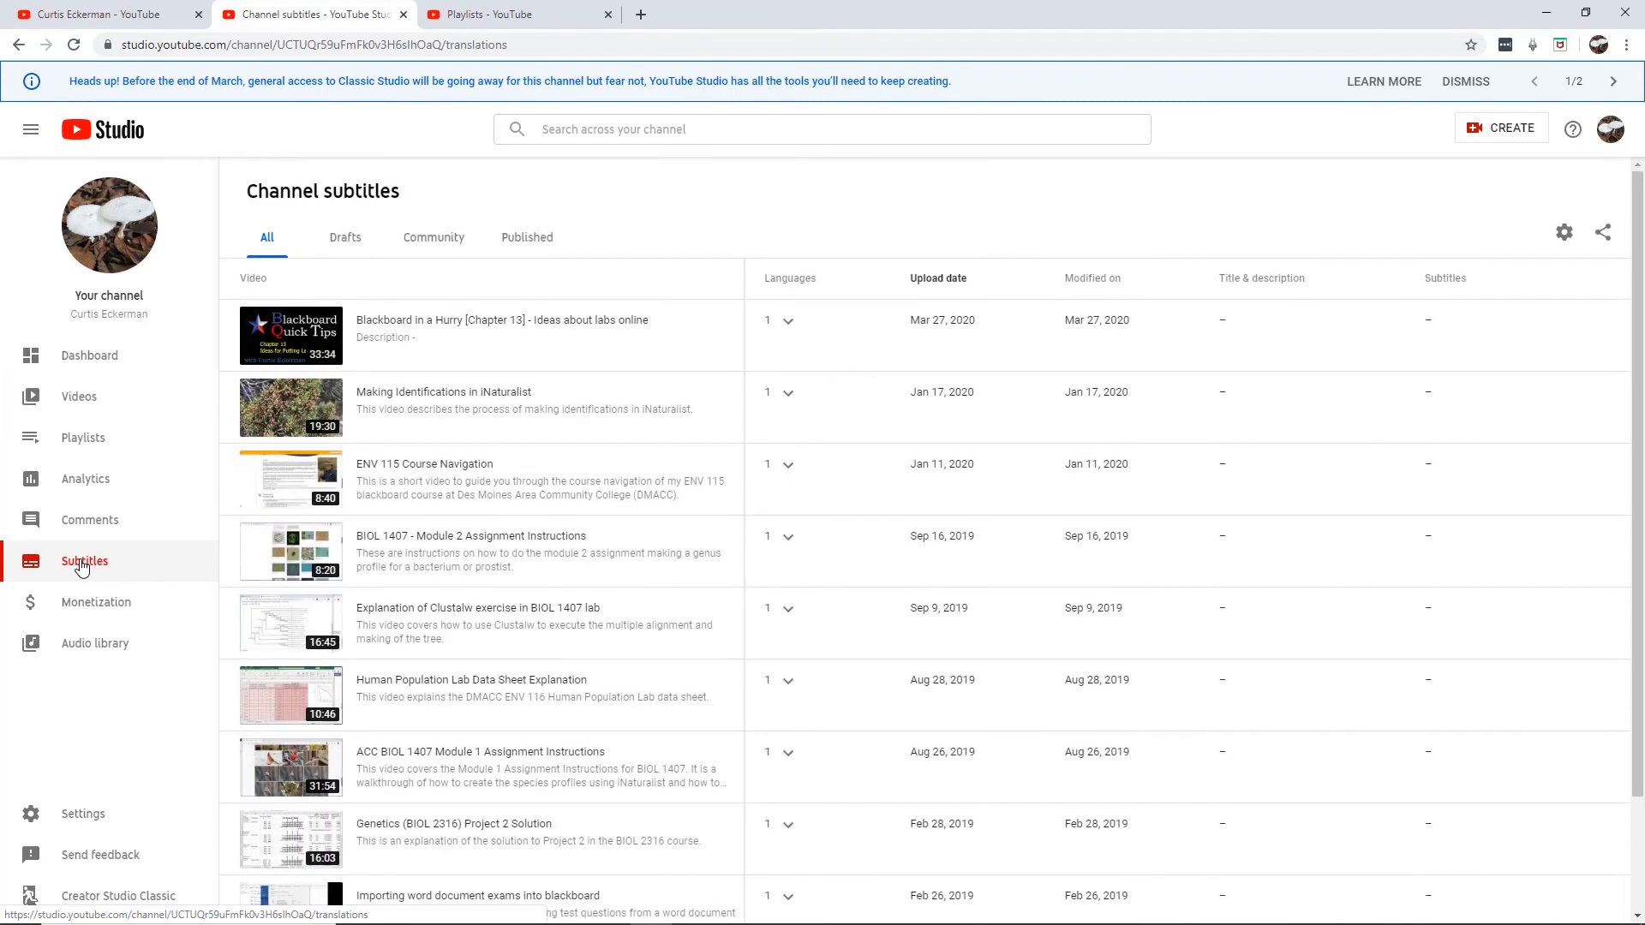
click(411, 326)
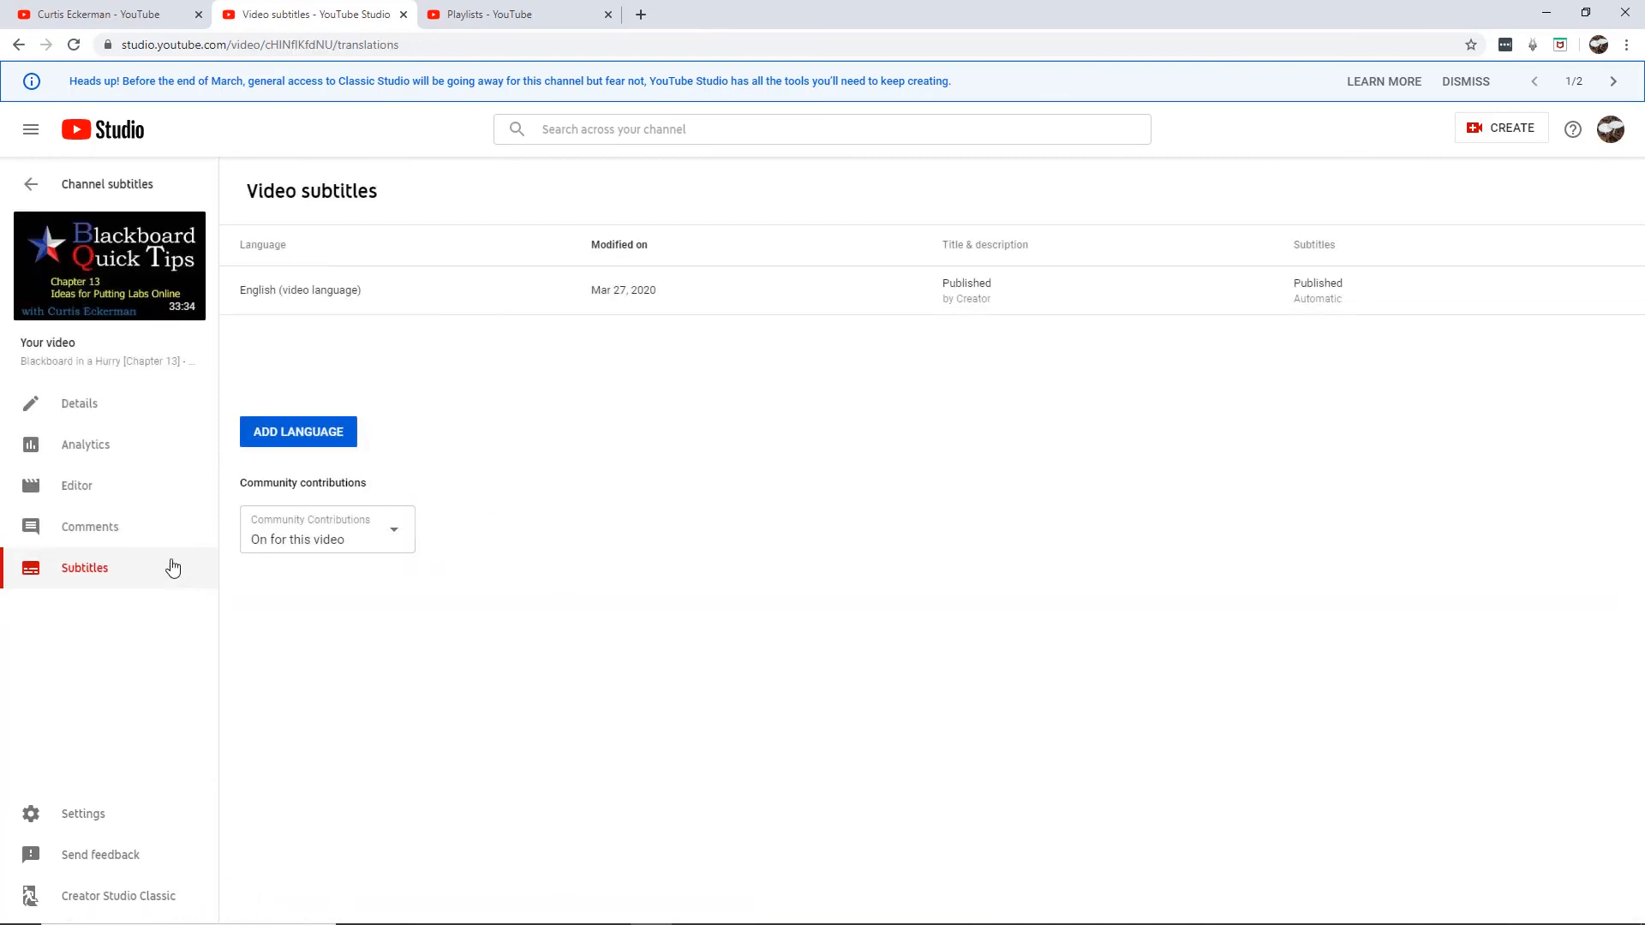
click(31, 186)
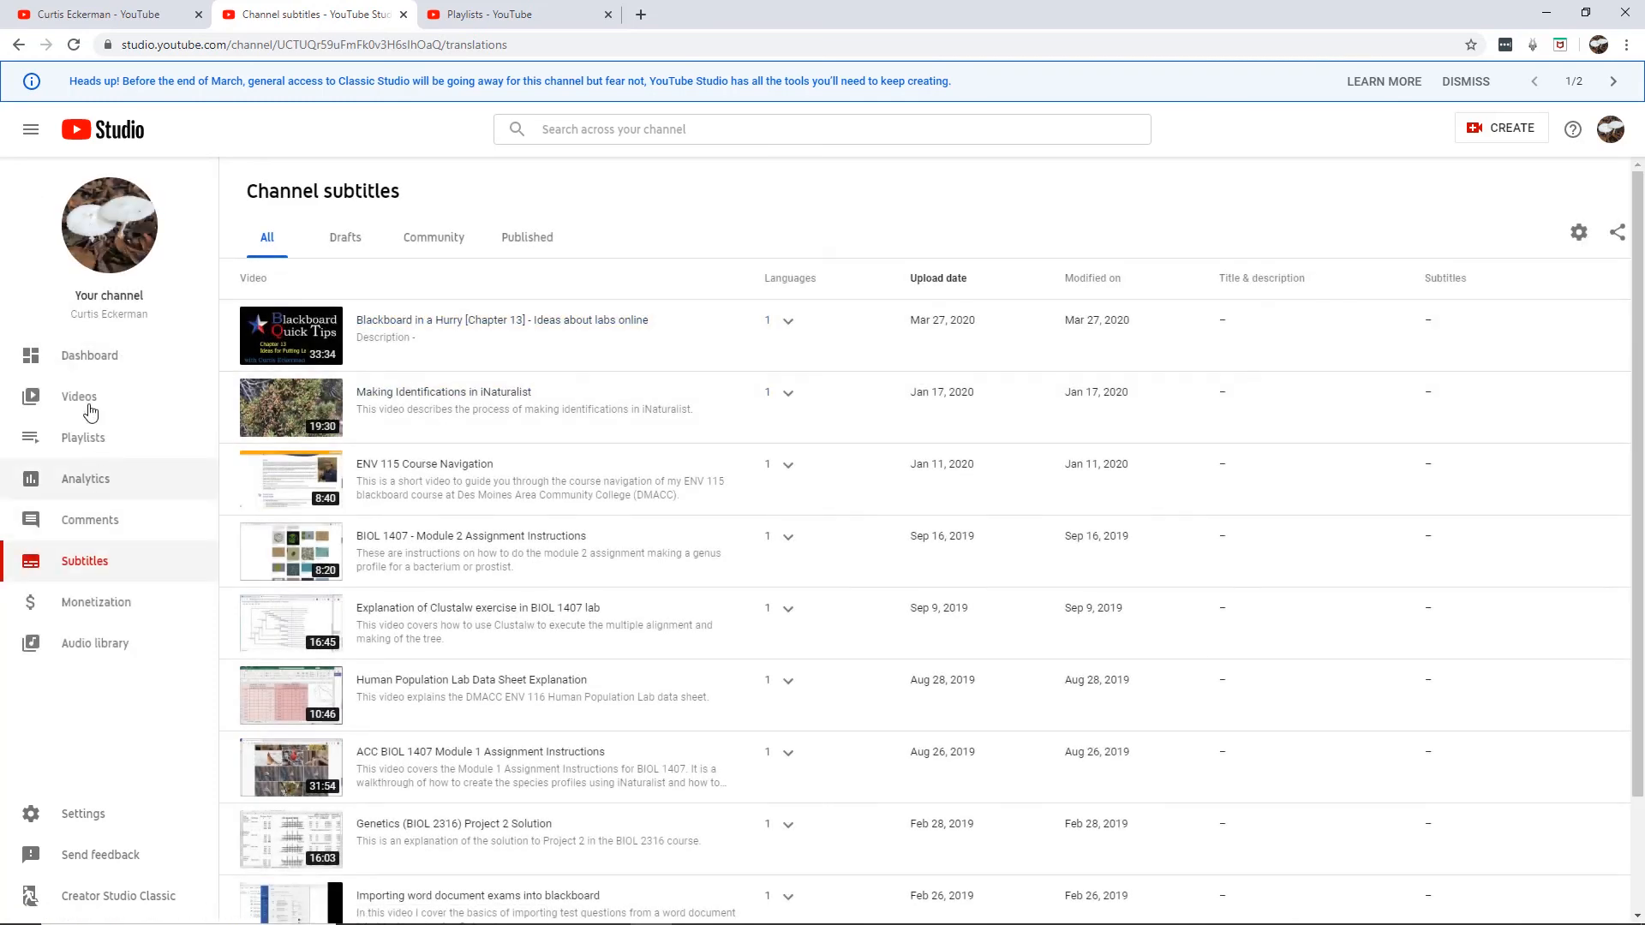
click(411, 323)
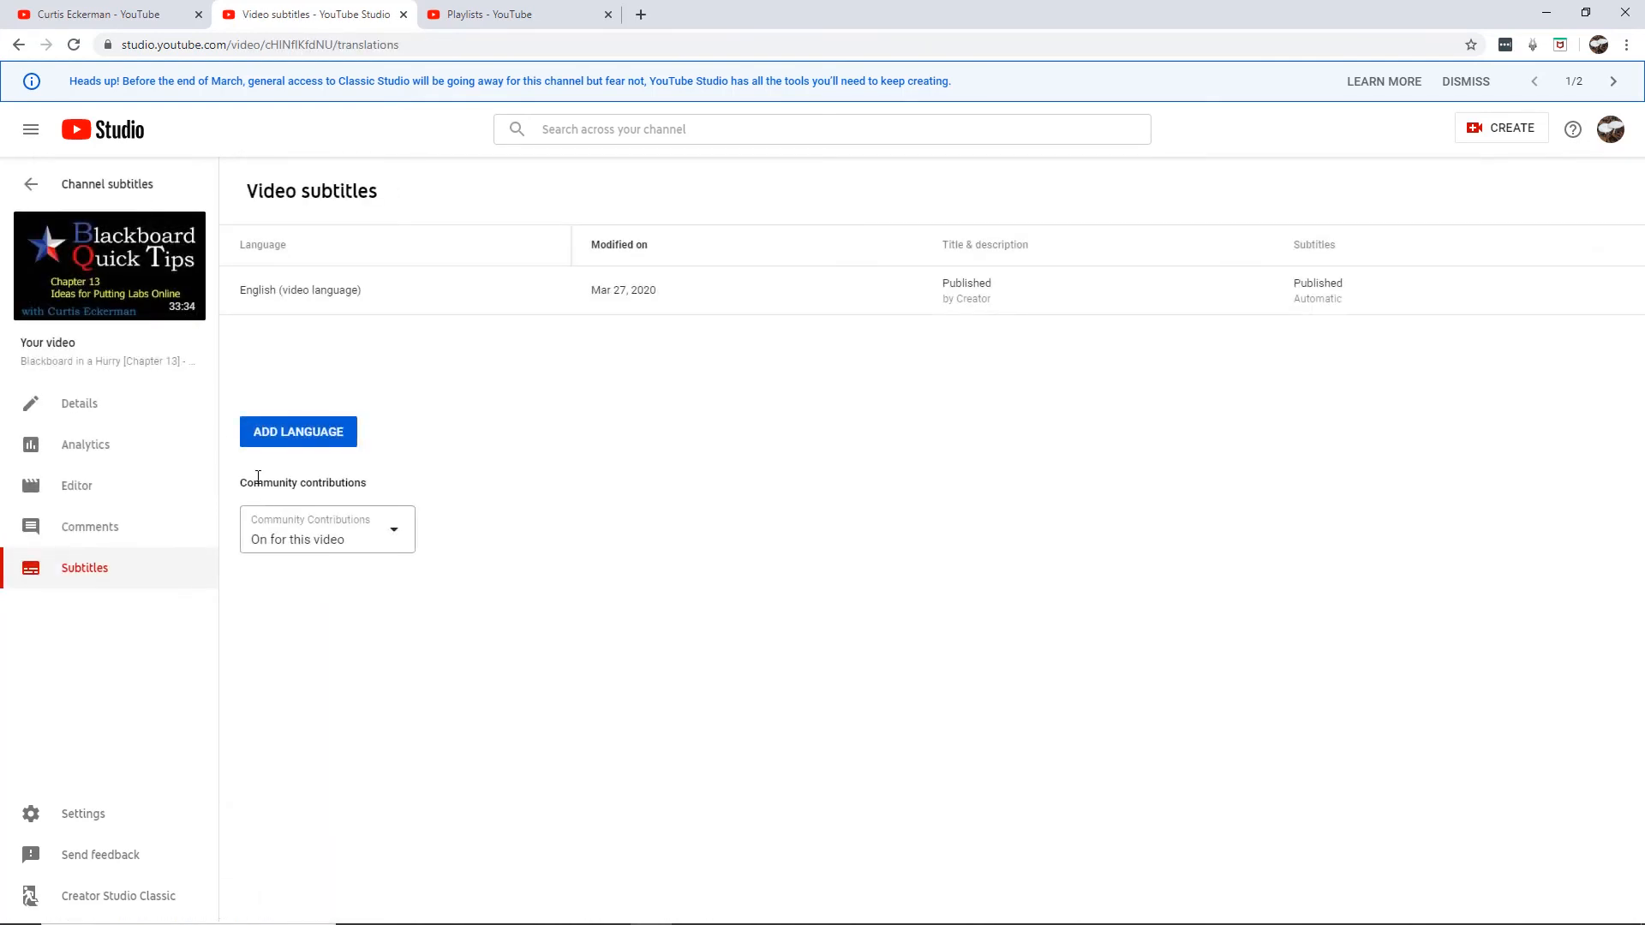
Step: Switch community contributions to "Off for this video" and back to "On for this video" for the Chapter 13 video
click(332, 543)
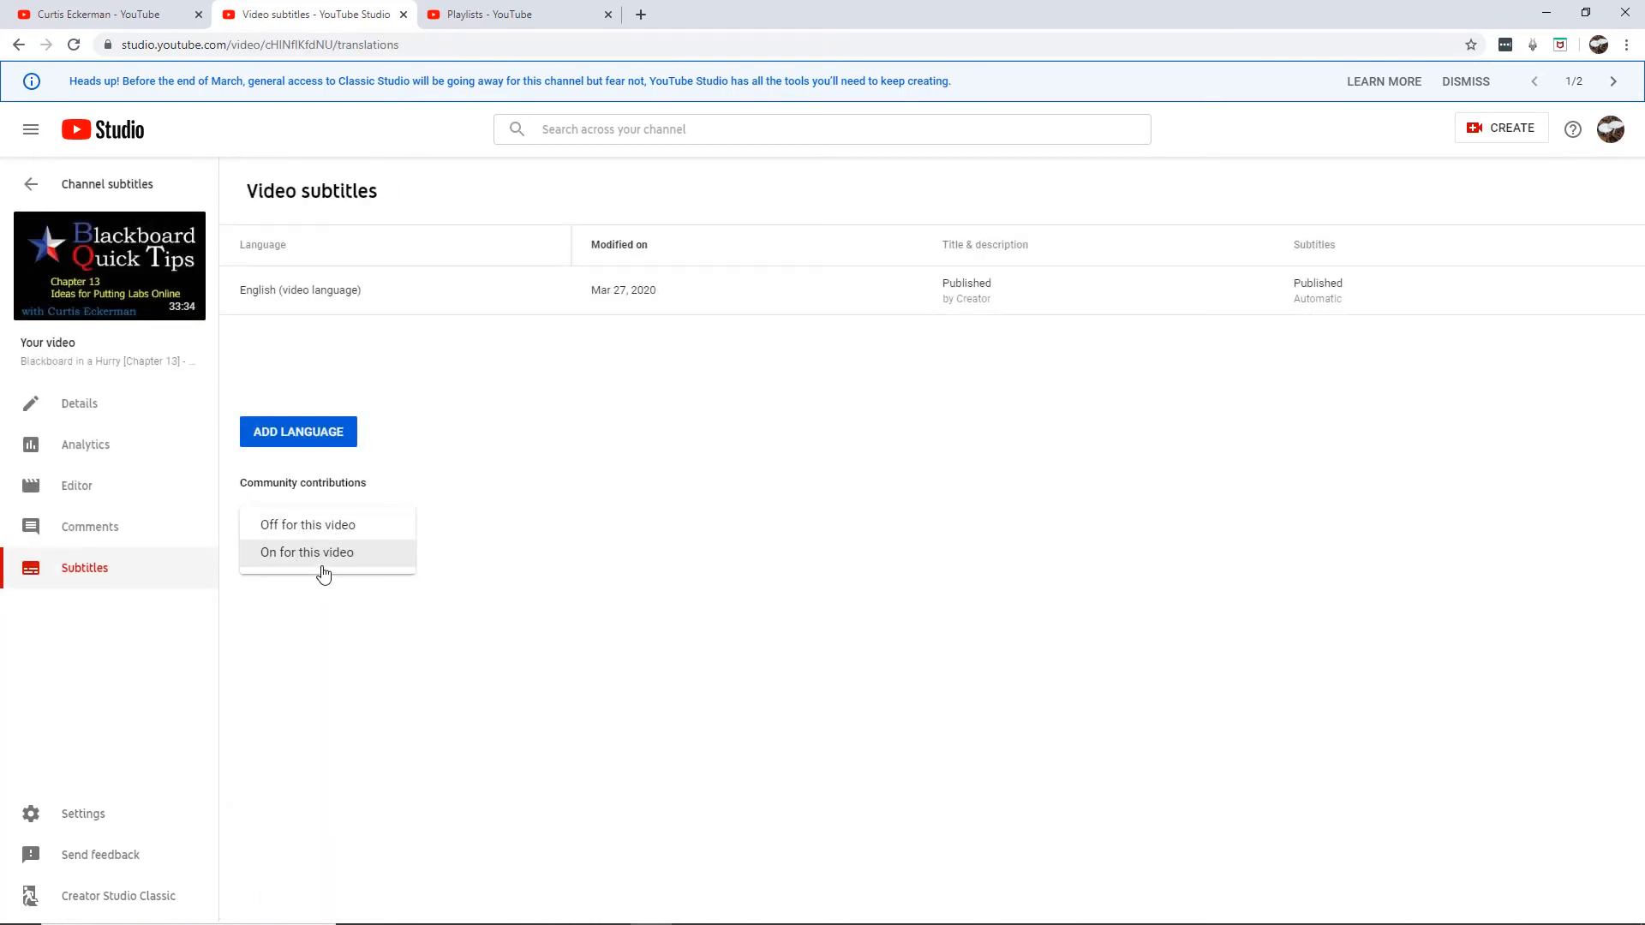
click(329, 526)
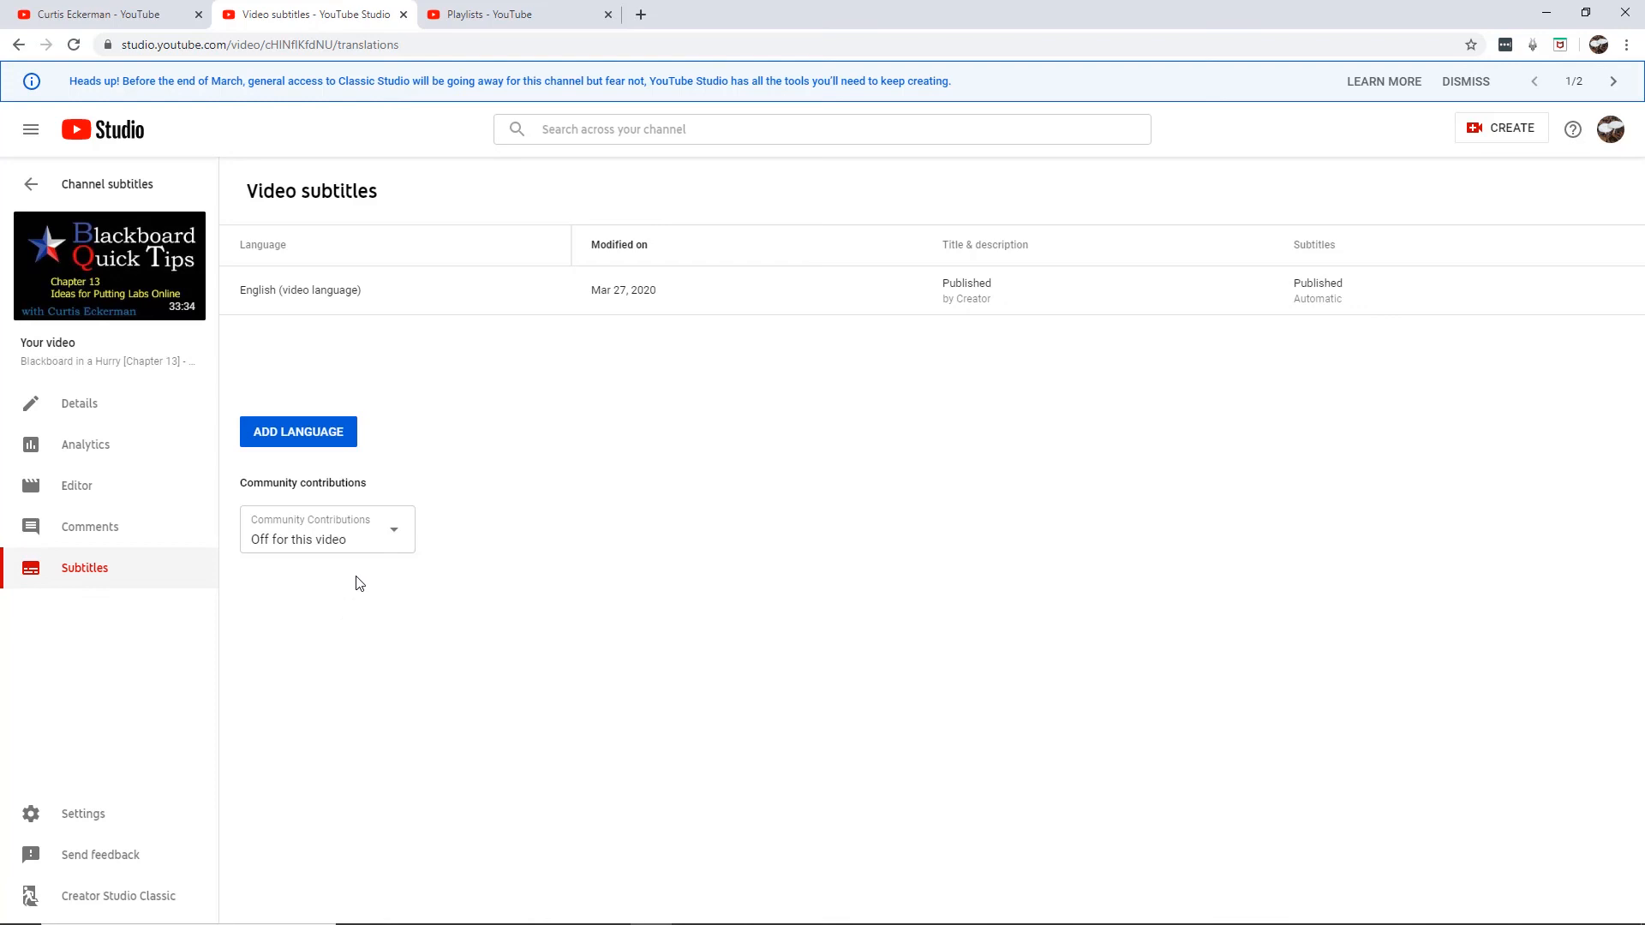
click(345, 550)
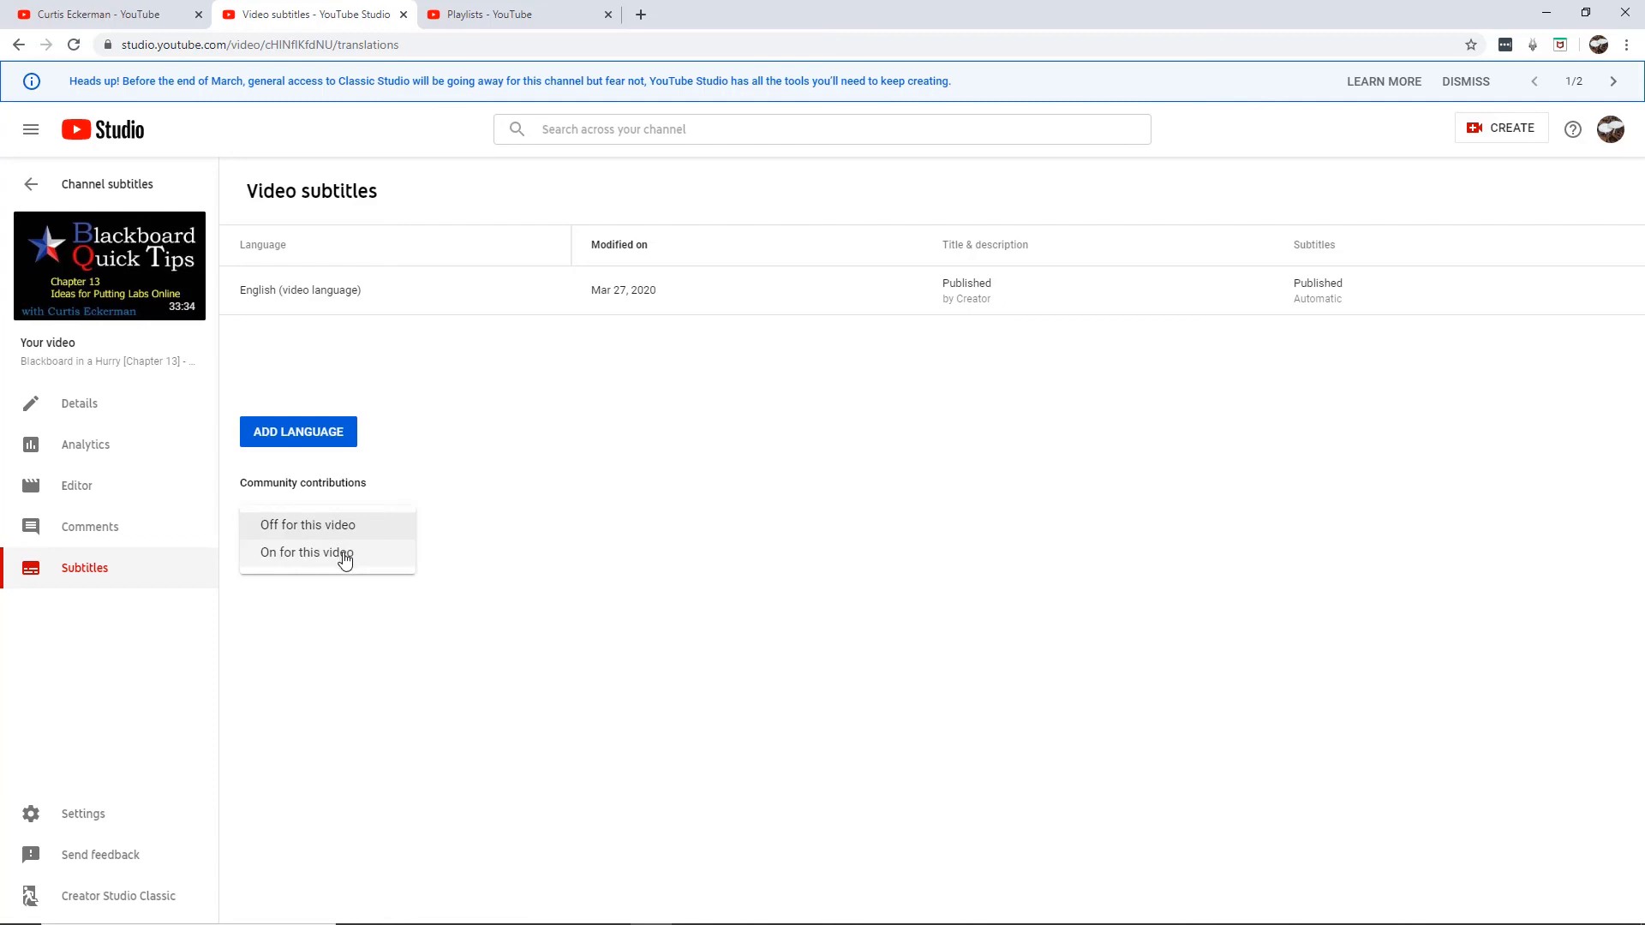
click(347, 557)
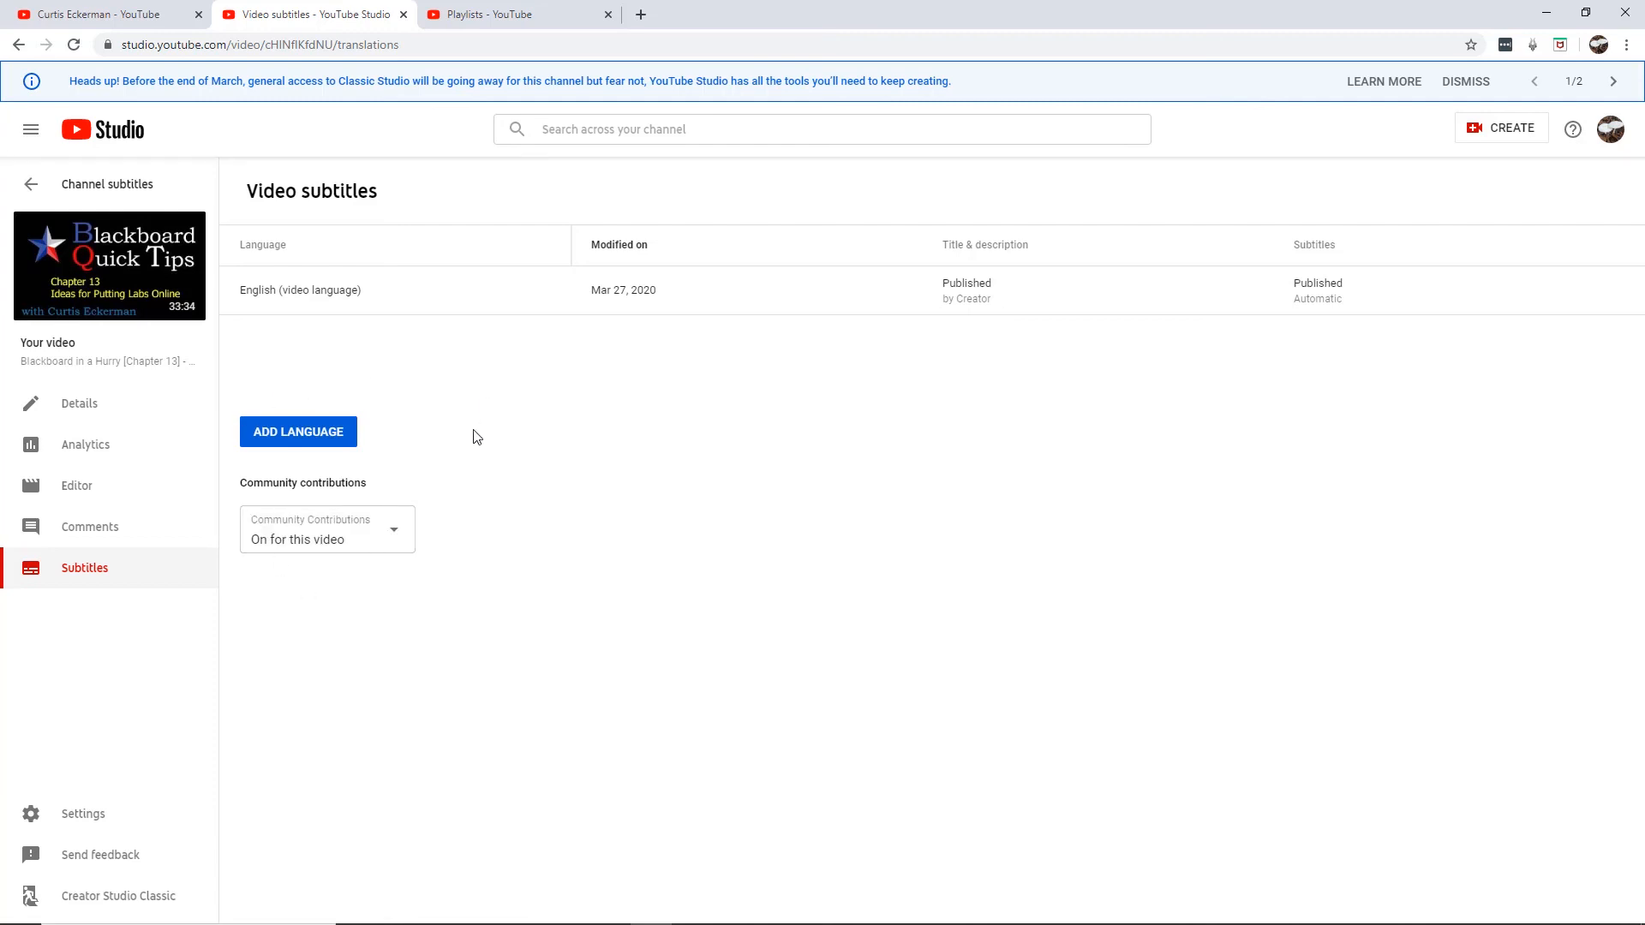
Step: Set community contributions to "On for this video" in the subtitles of the "Genetics (BIOL 2316) Project 2 Solution" video
click(31, 184)
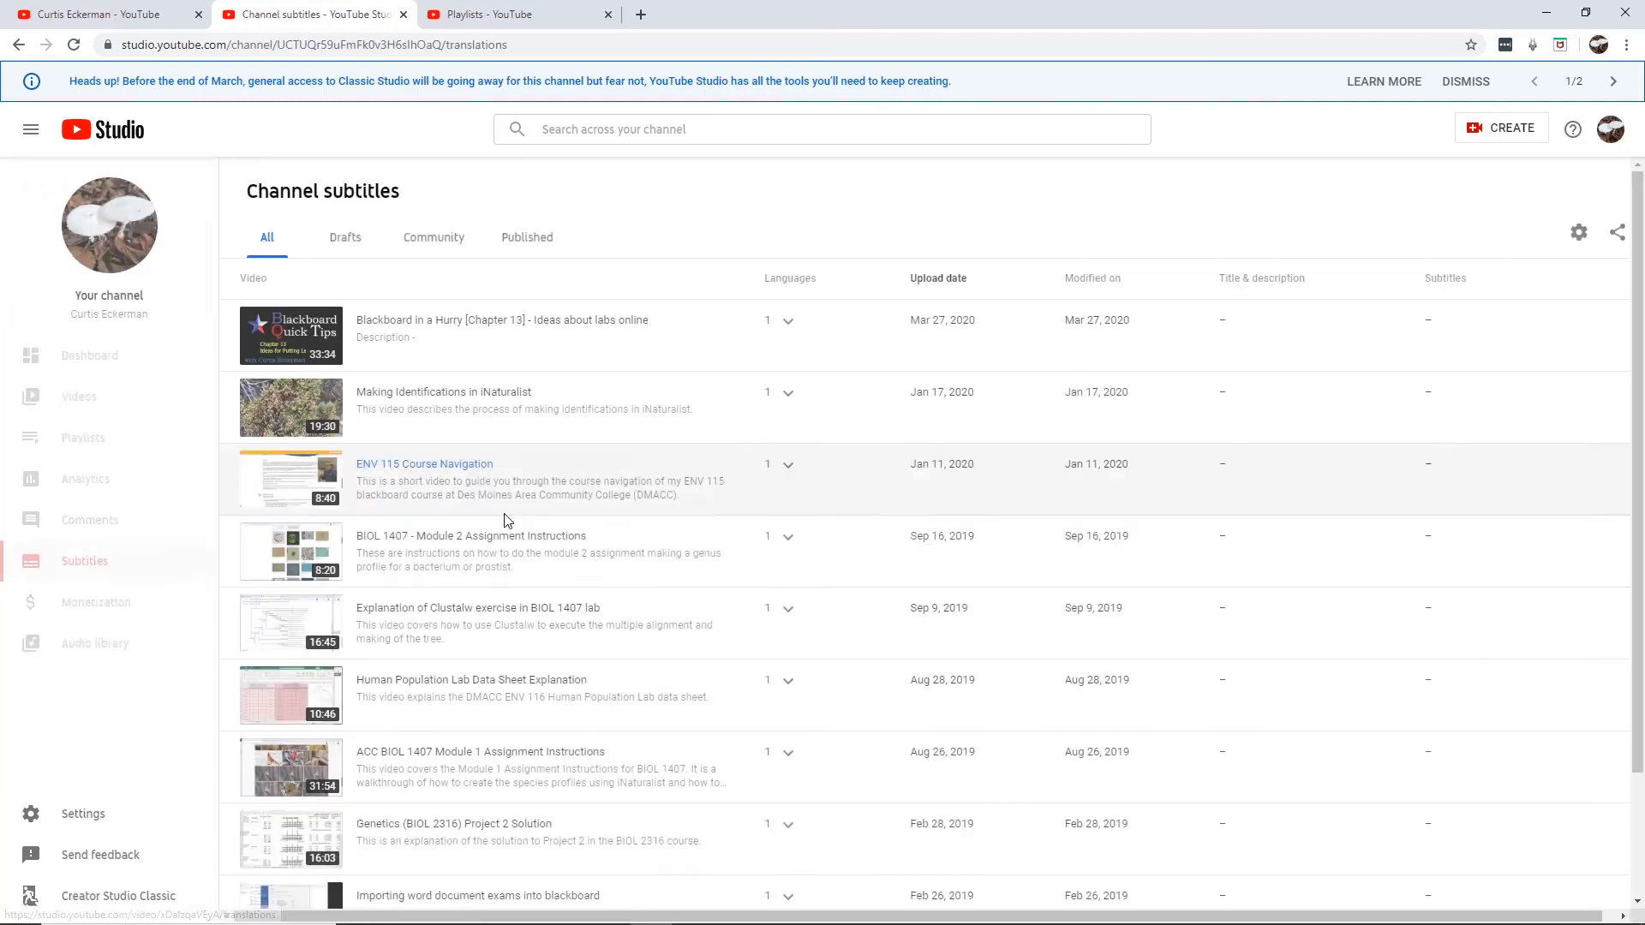
scroll(475, 522, down, 2)
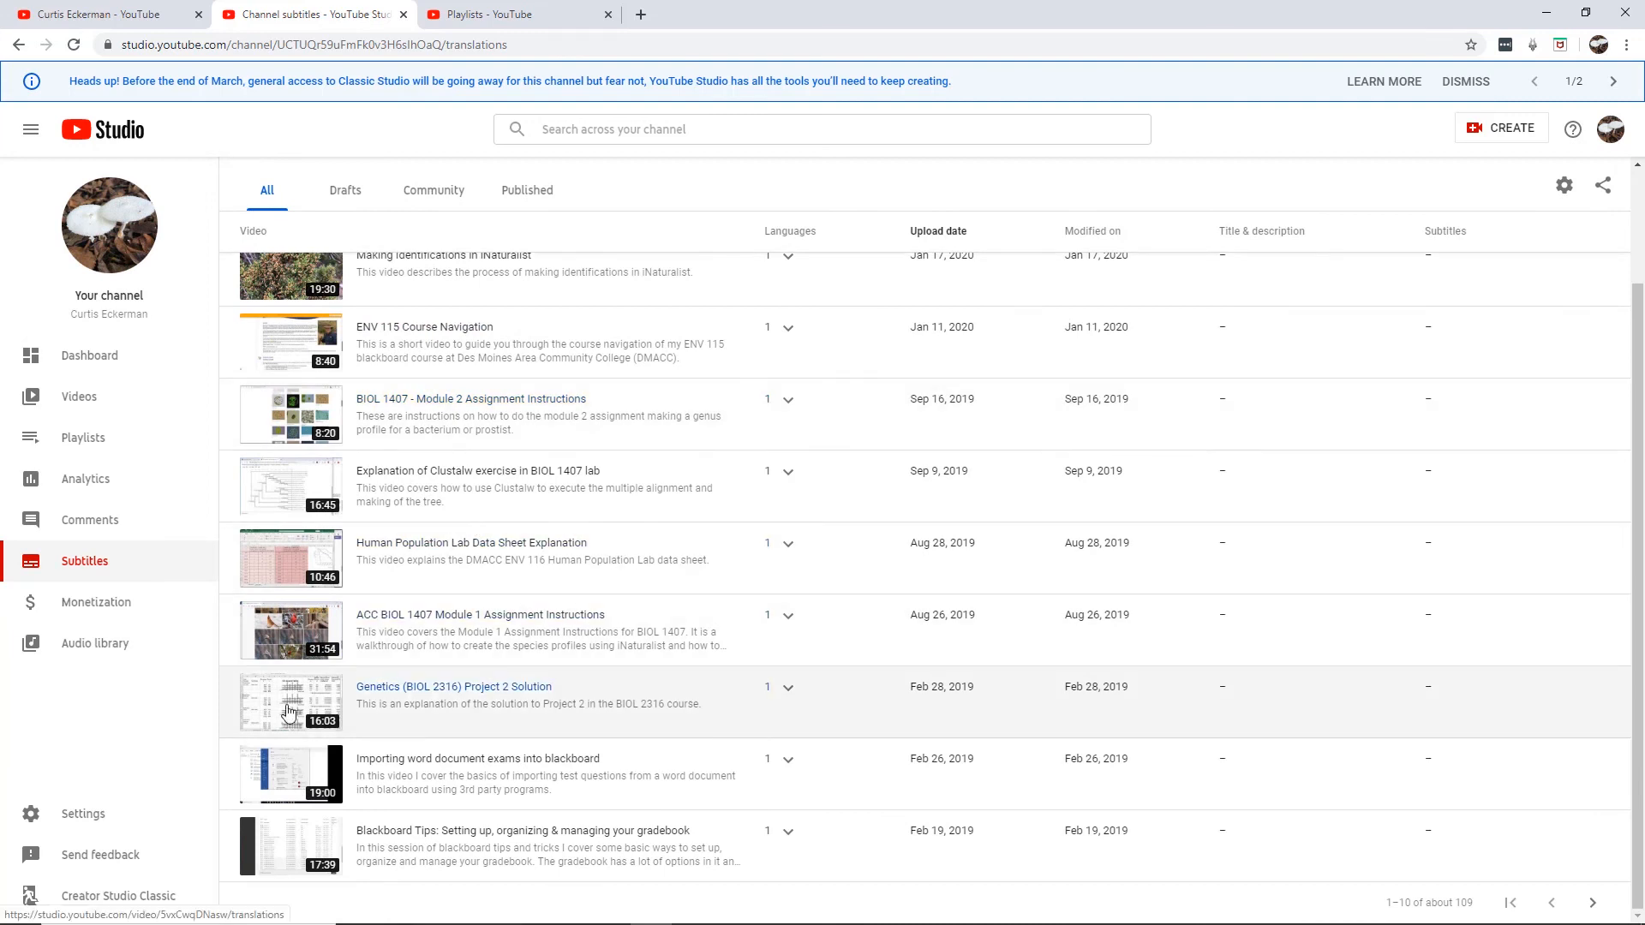
click(381, 690)
click(341, 538)
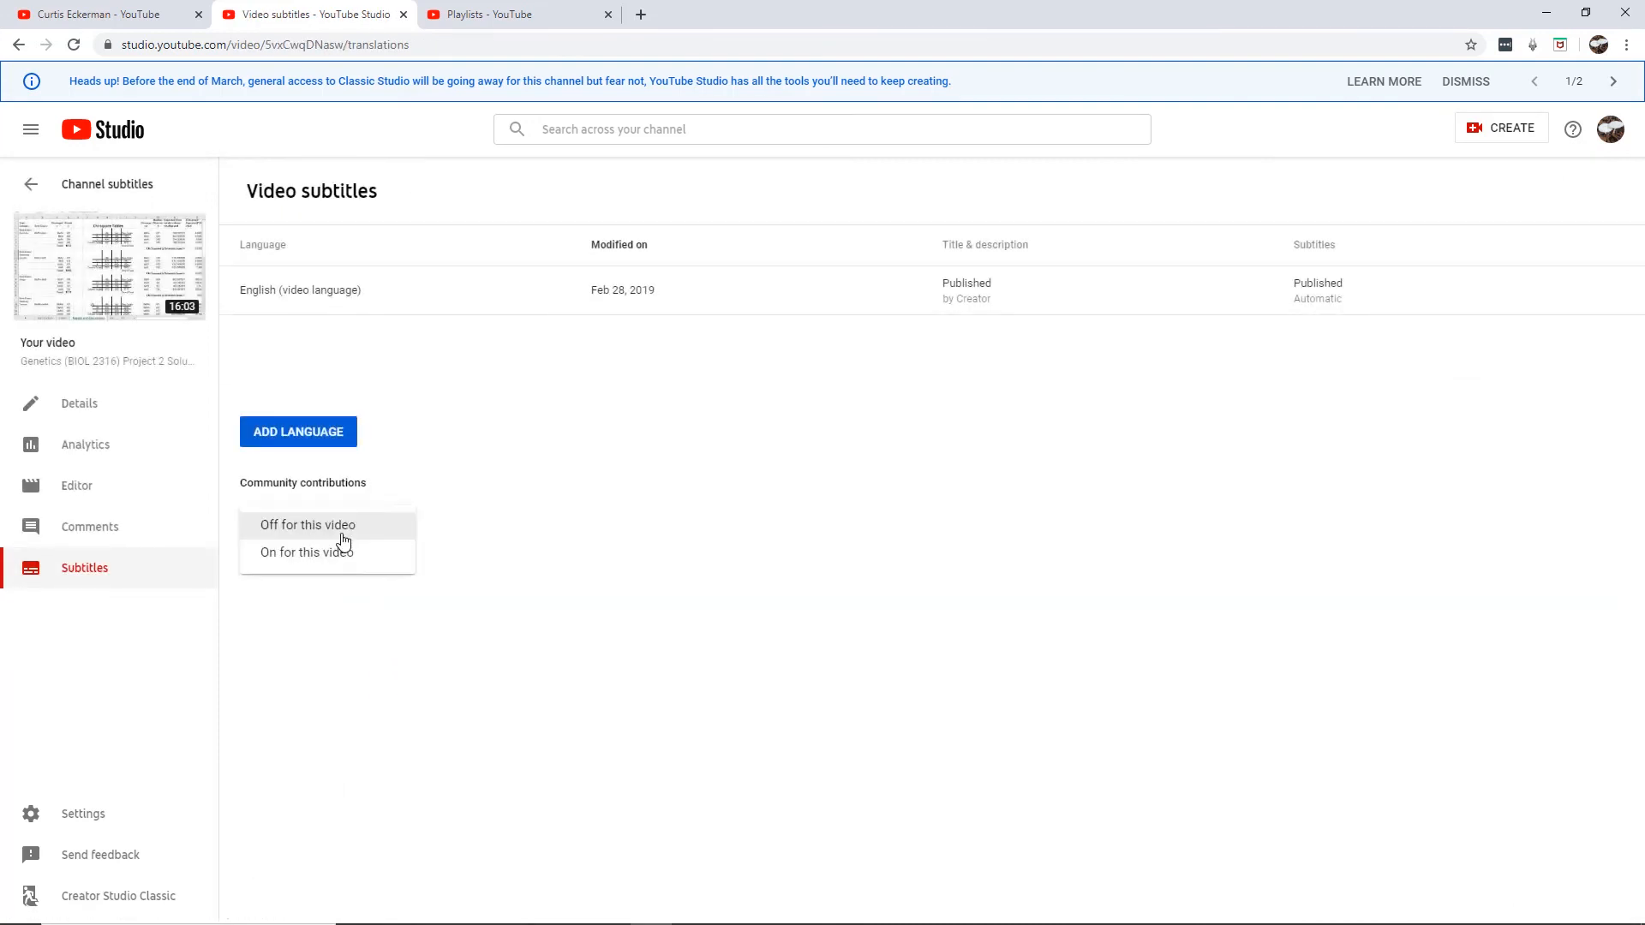
click(333, 557)
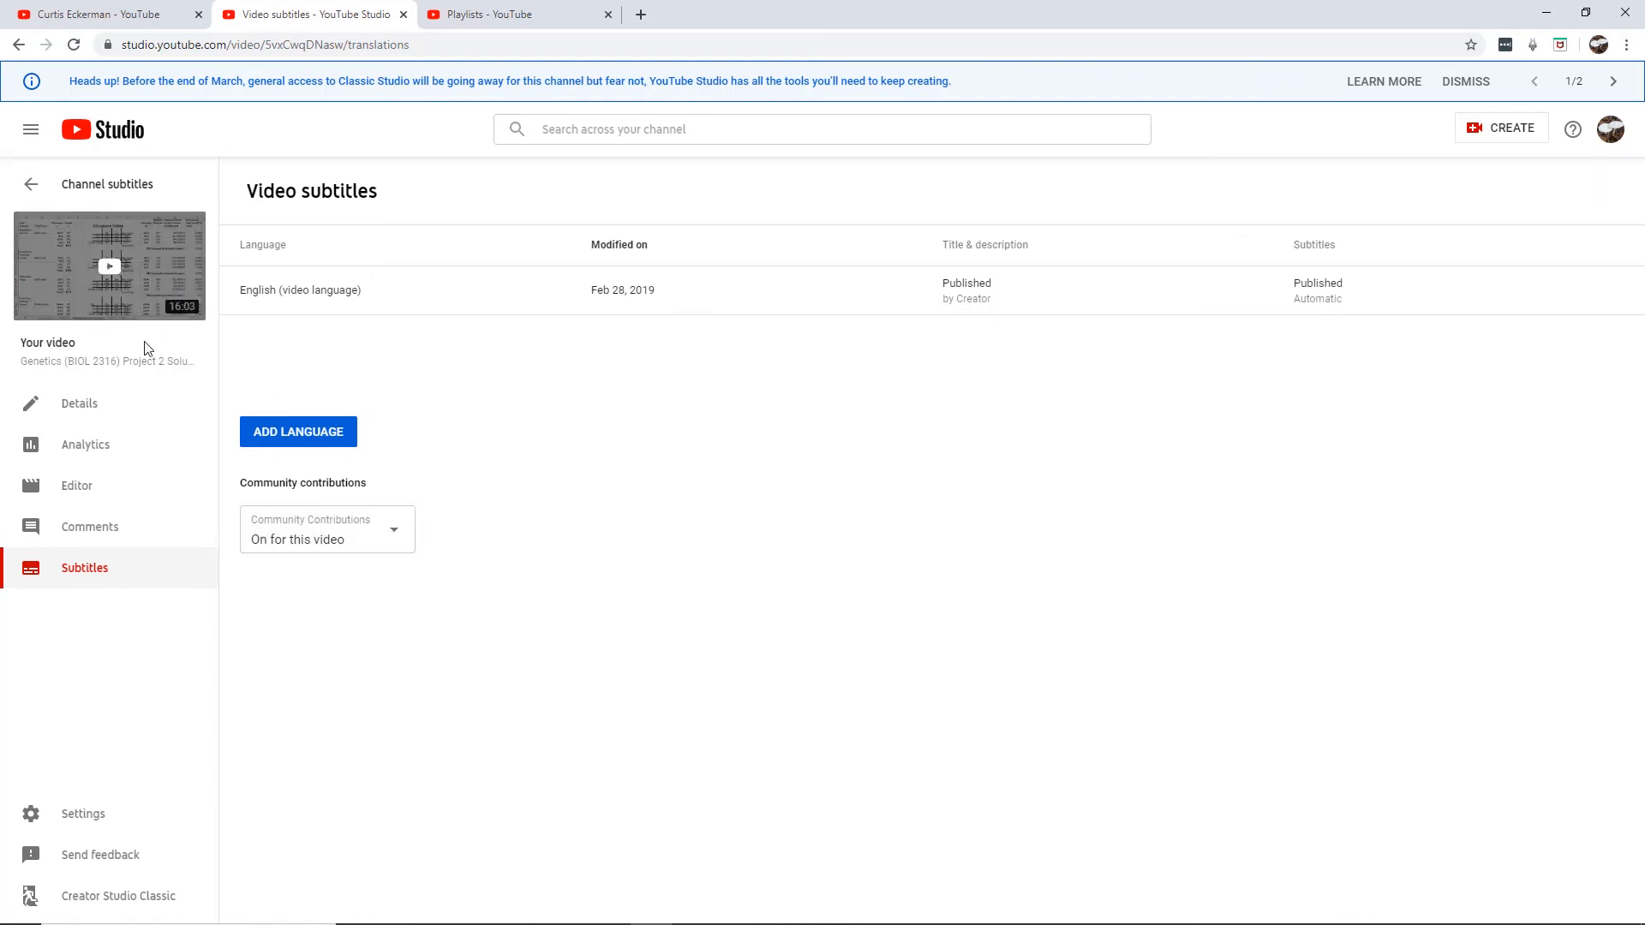
Step: Open the Chapter 13 video's watch page from its subtitles page, pause playback and look over the description and comments area
click(31, 184)
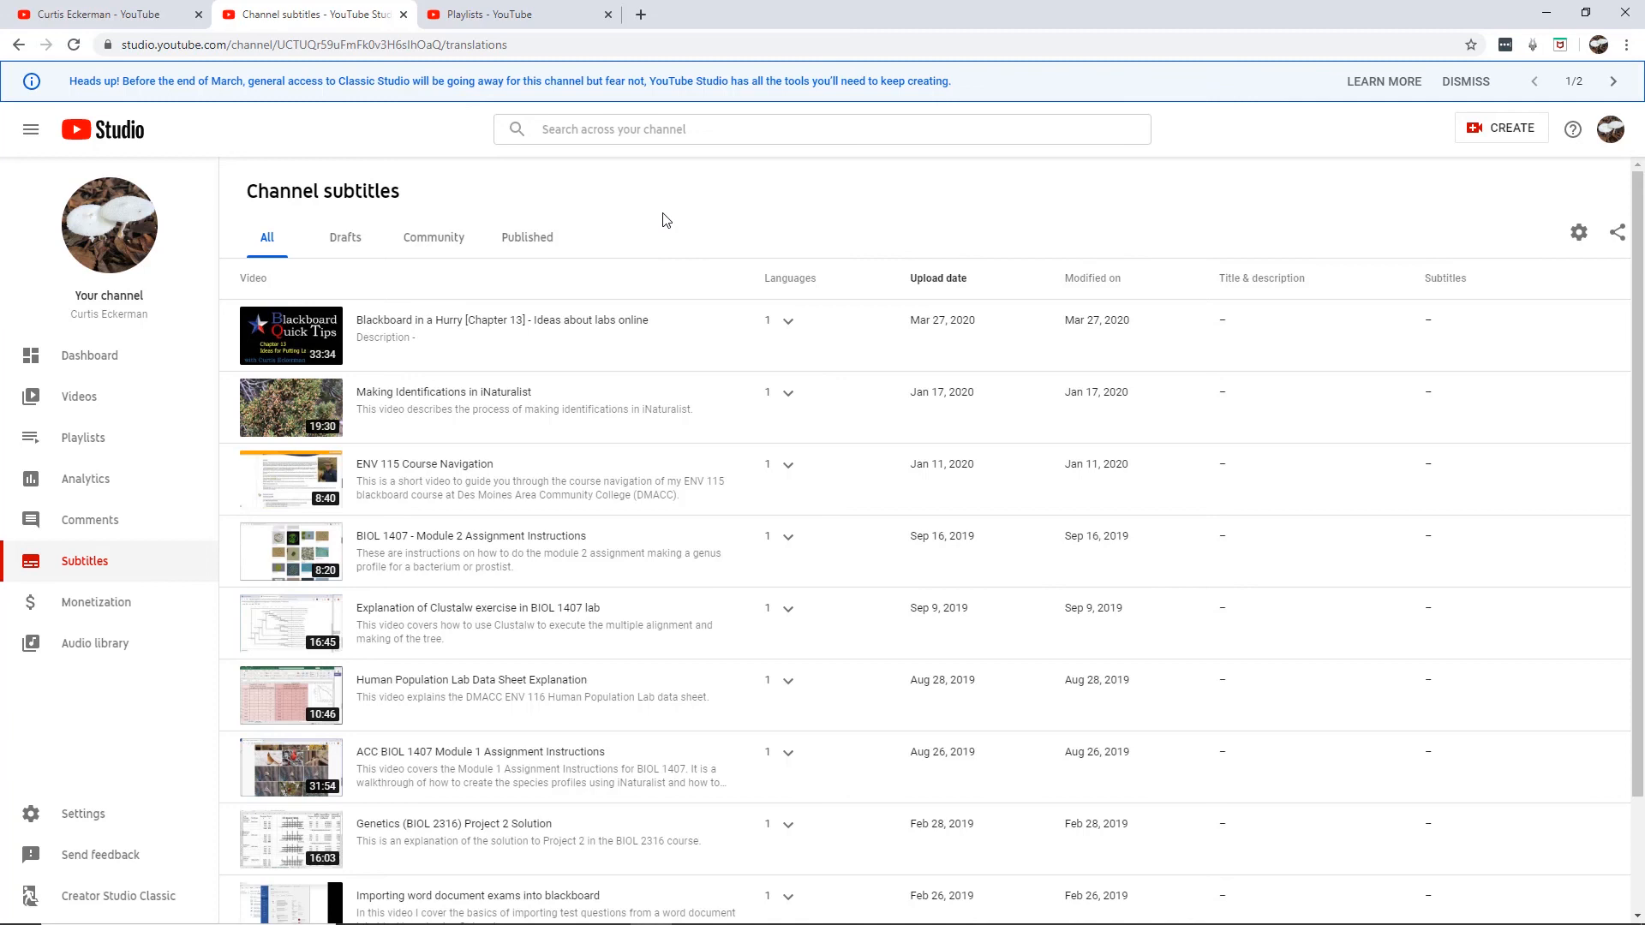
click(370, 323)
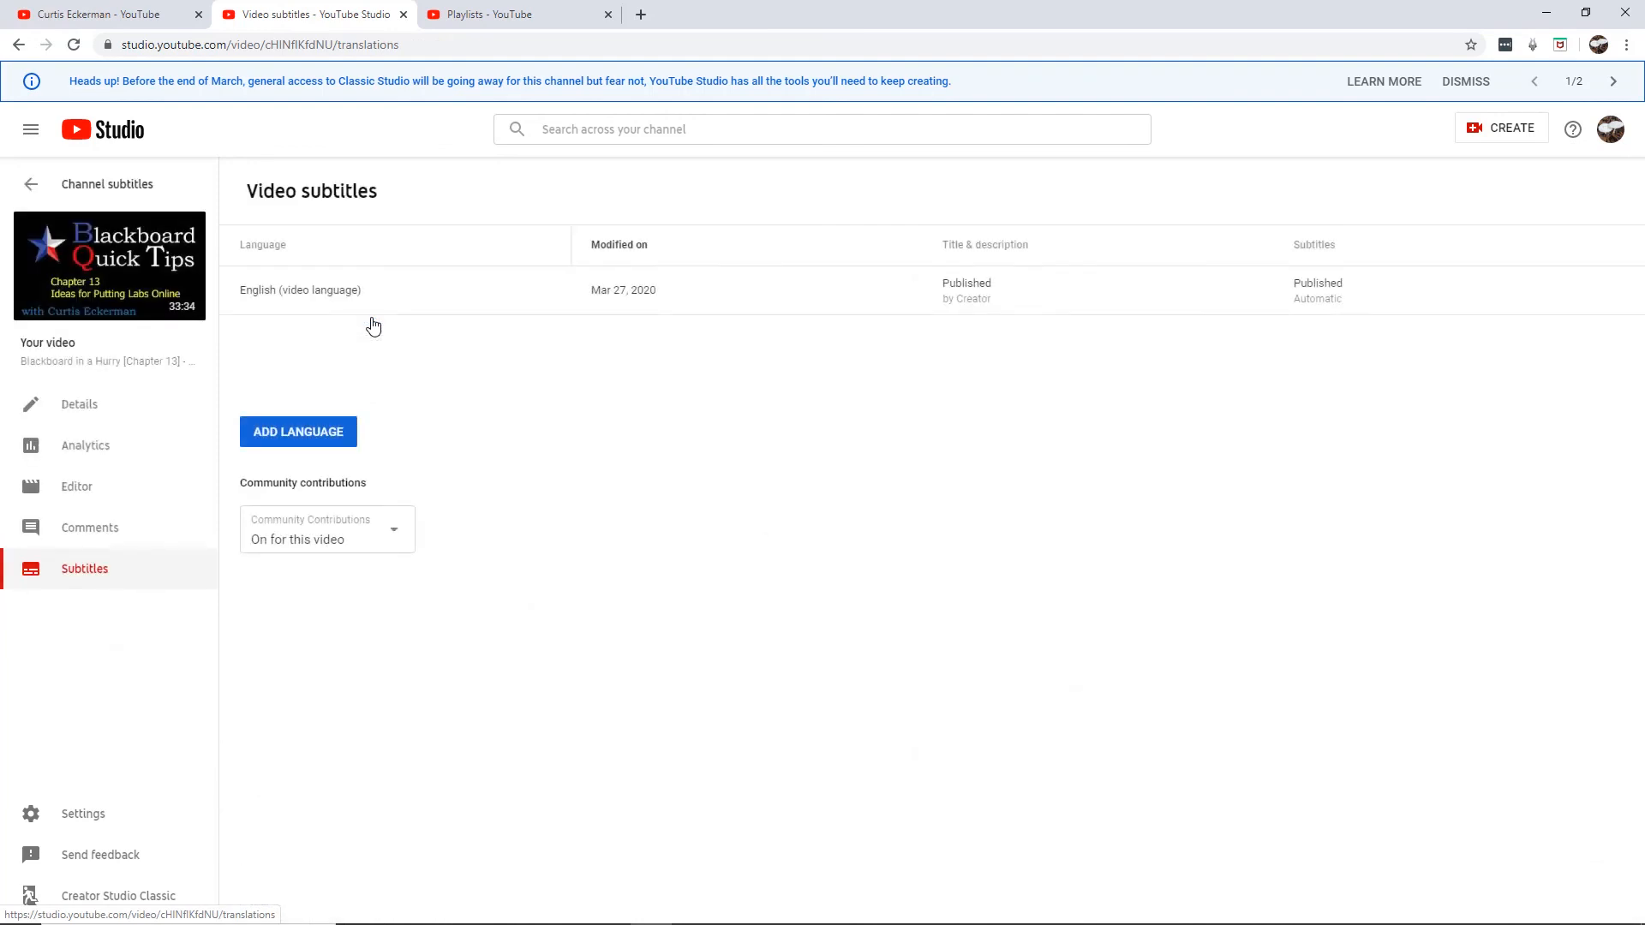
click(141, 261)
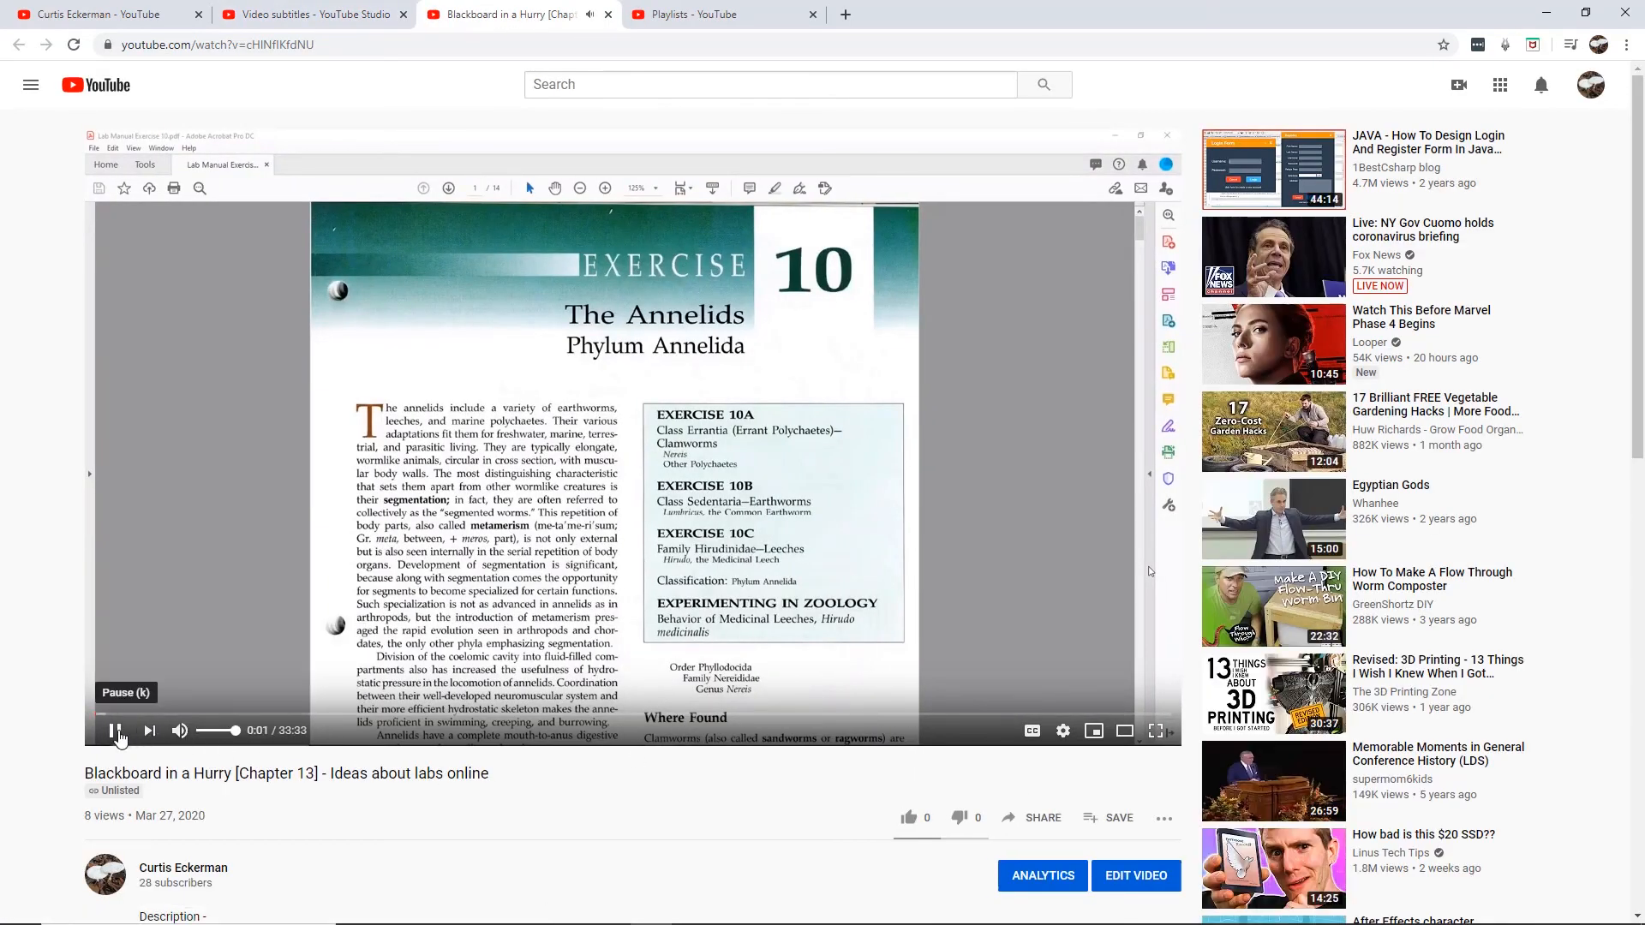
click(116, 731)
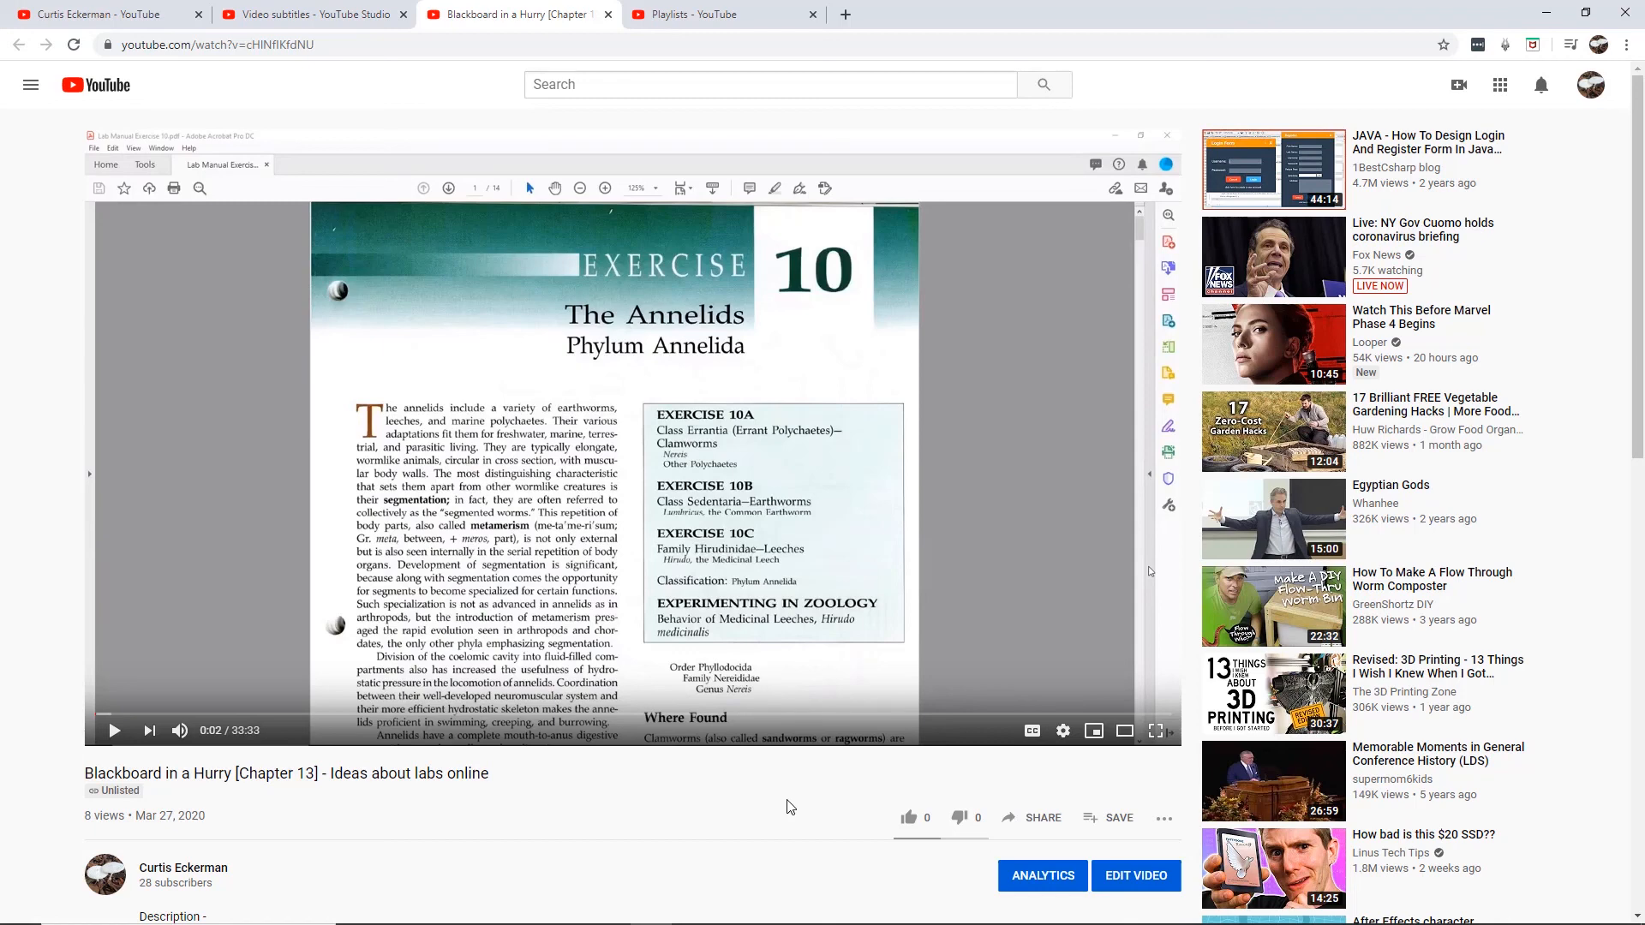
scroll(790, 808, down, 6)
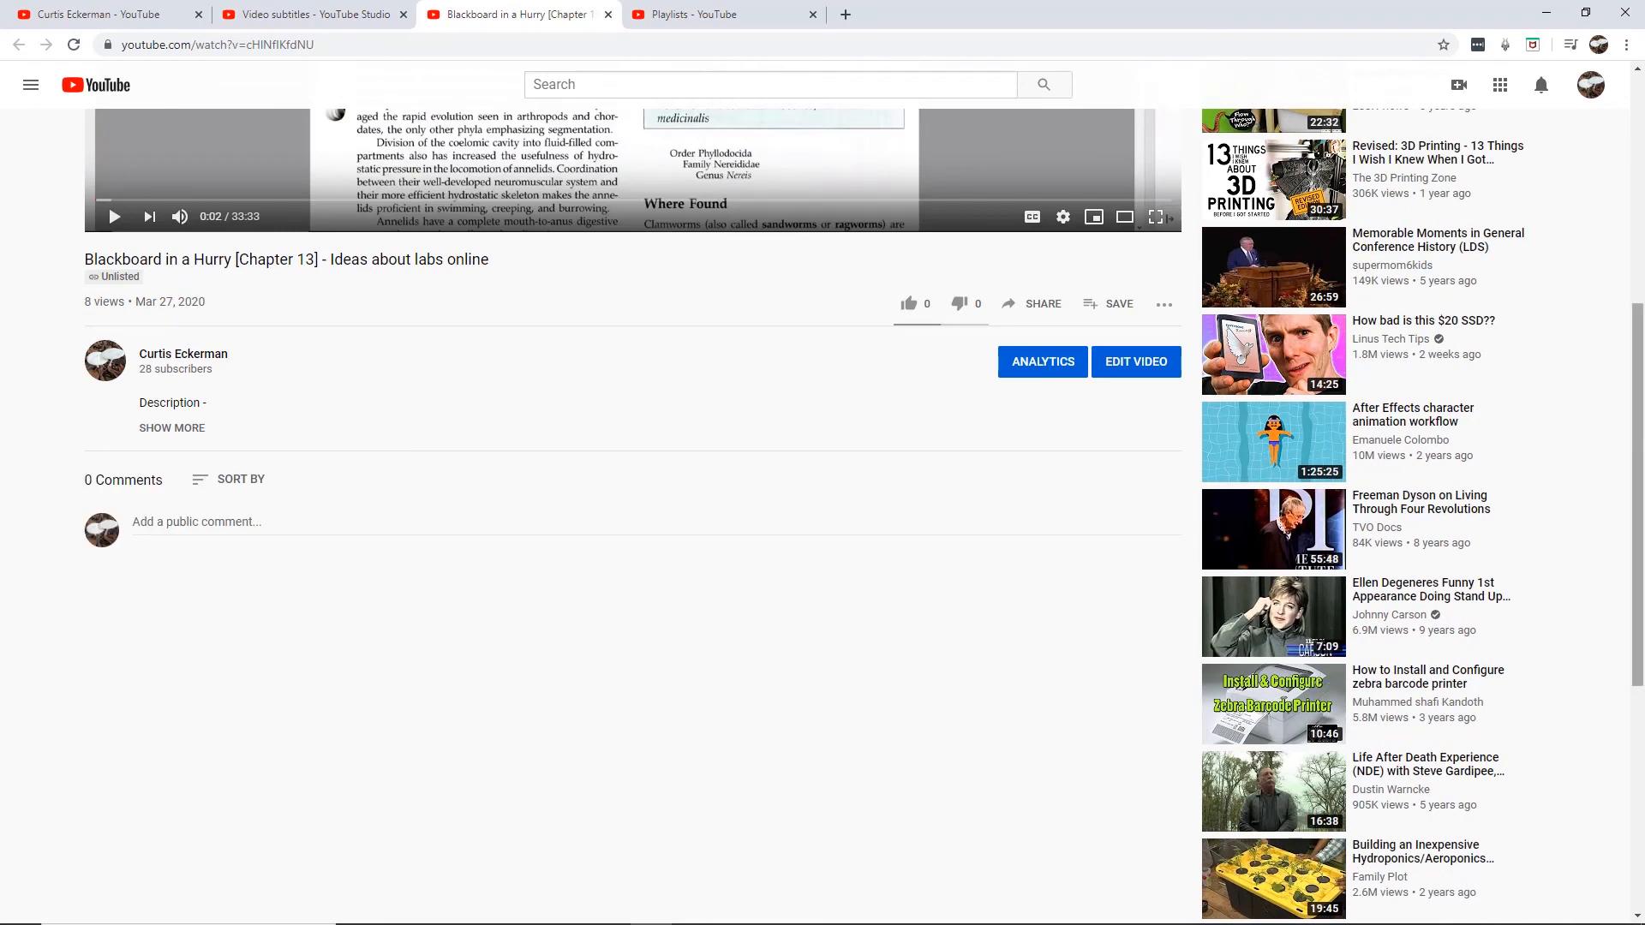
drag(1640, 420, 1640, 195)
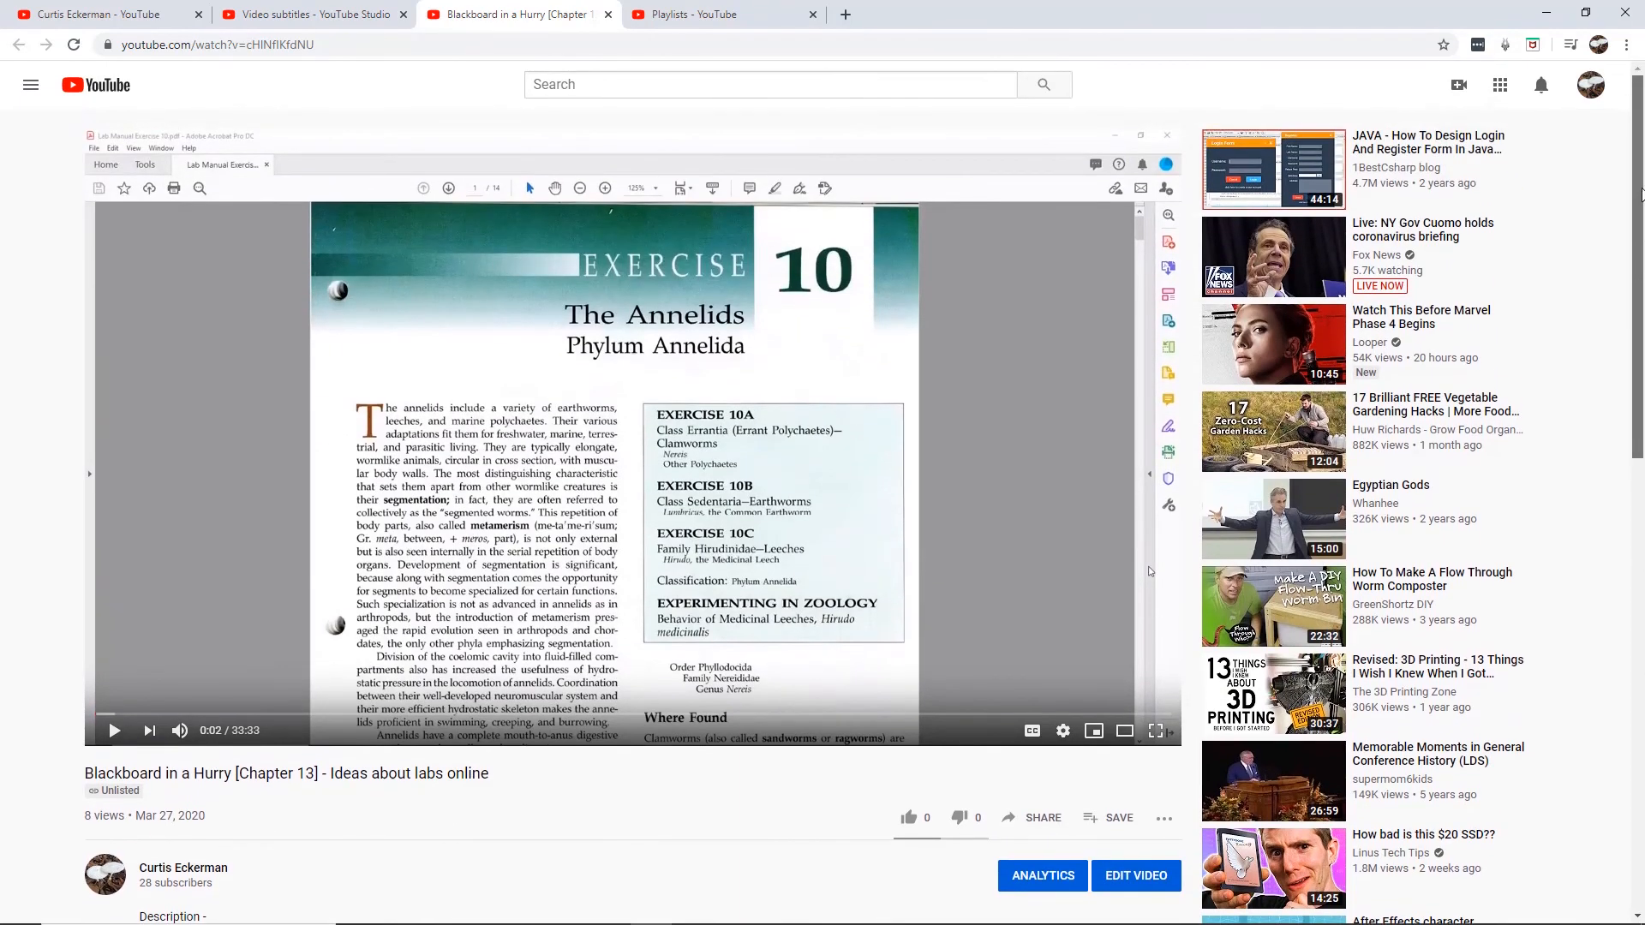